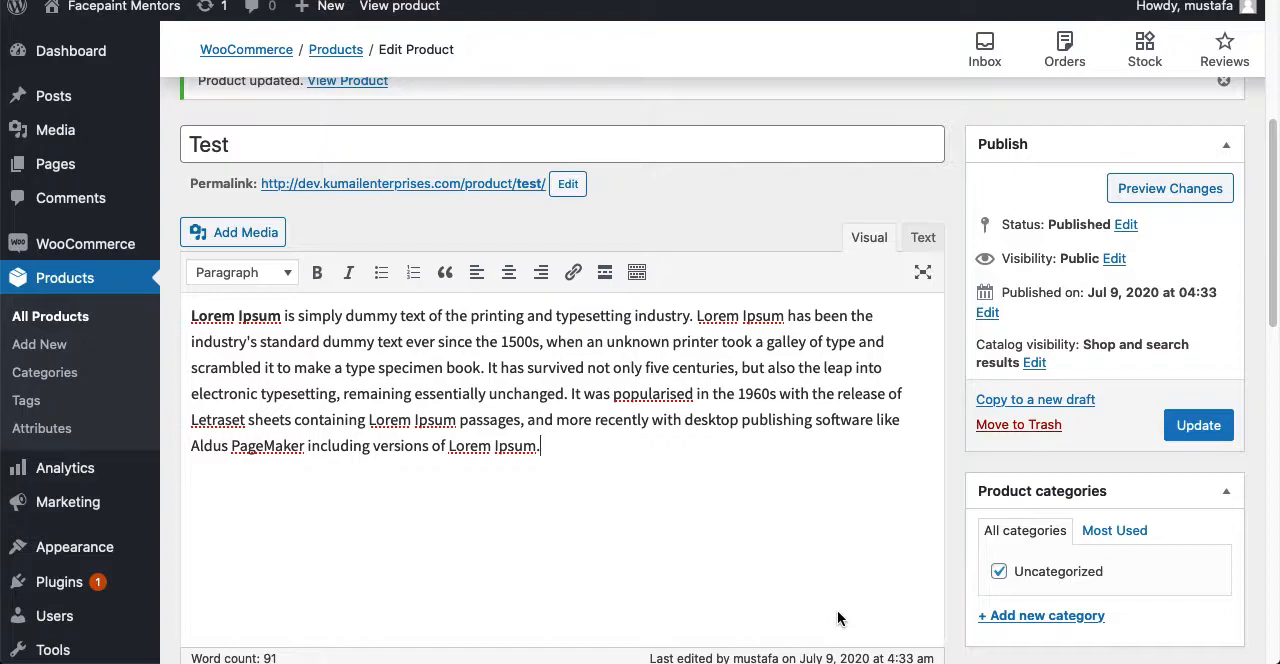
- Open the page for adding new plugins and search the plugin directory for "shipping"
scroll(280, 495, down, 3)
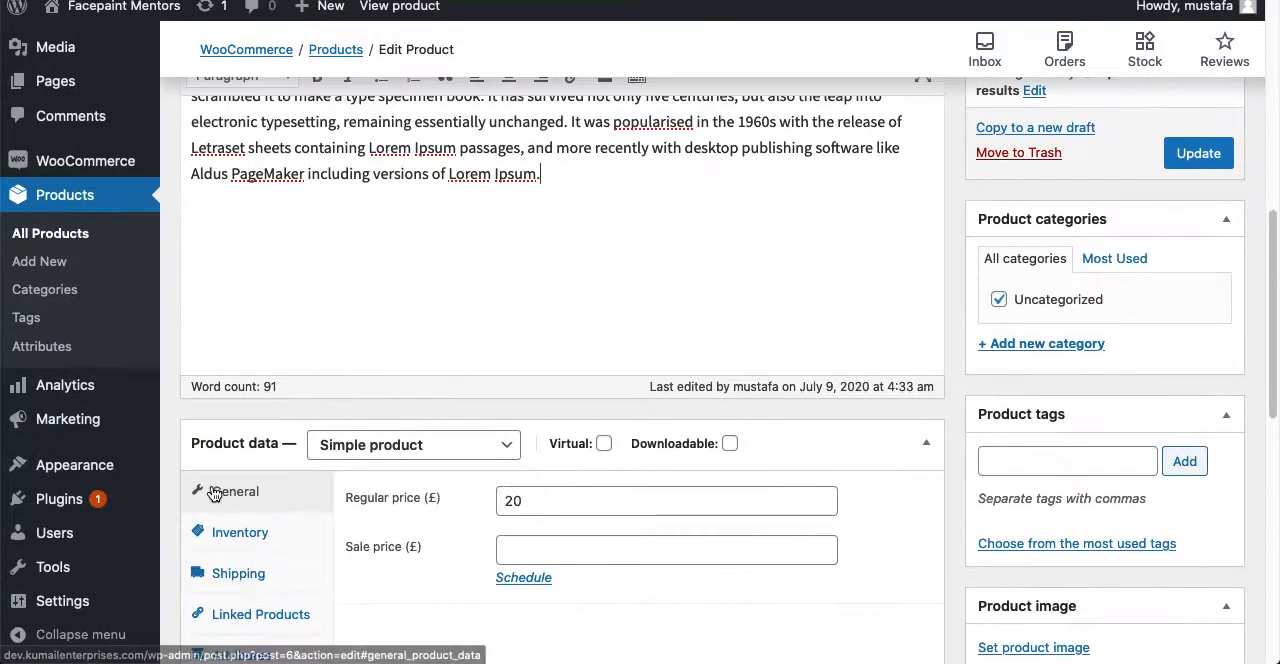
mouse_move(84, 499)
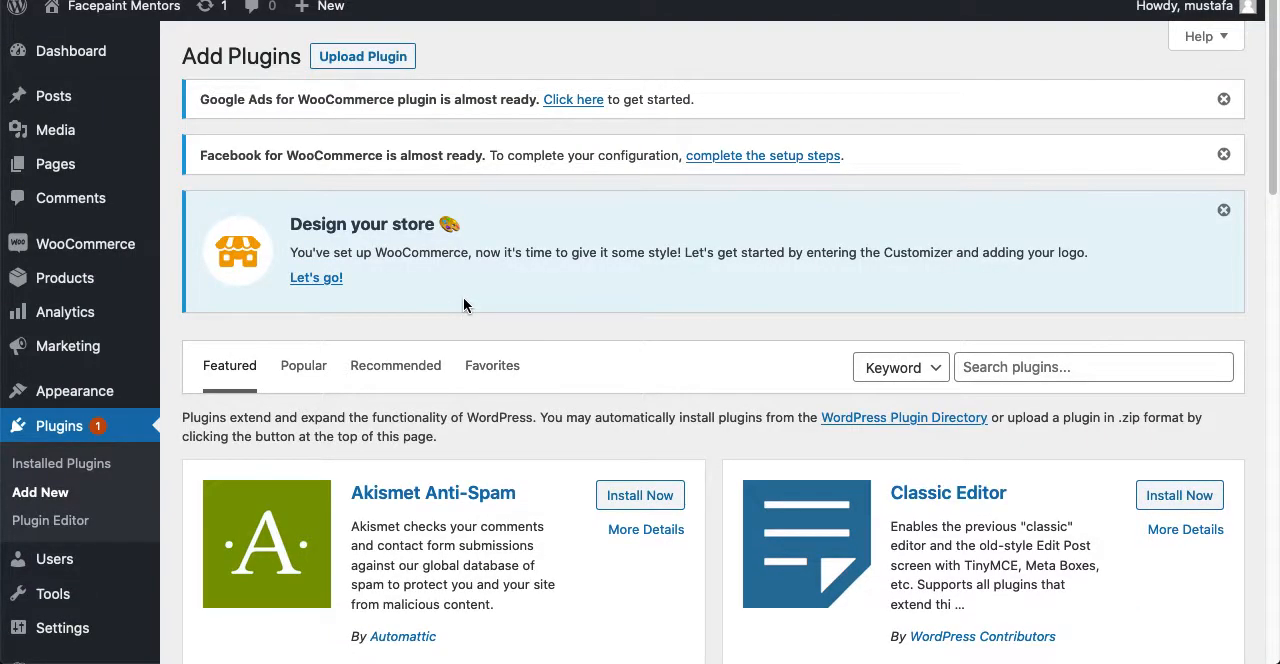
click(1040, 367)
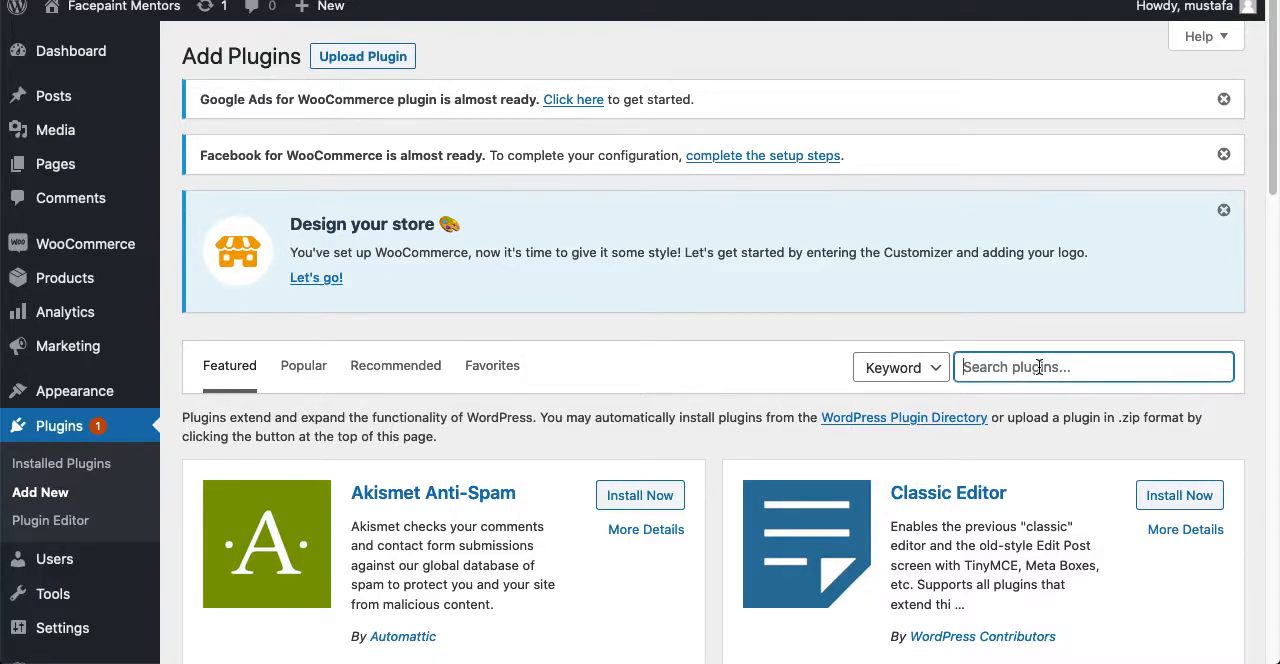
text(shippi)
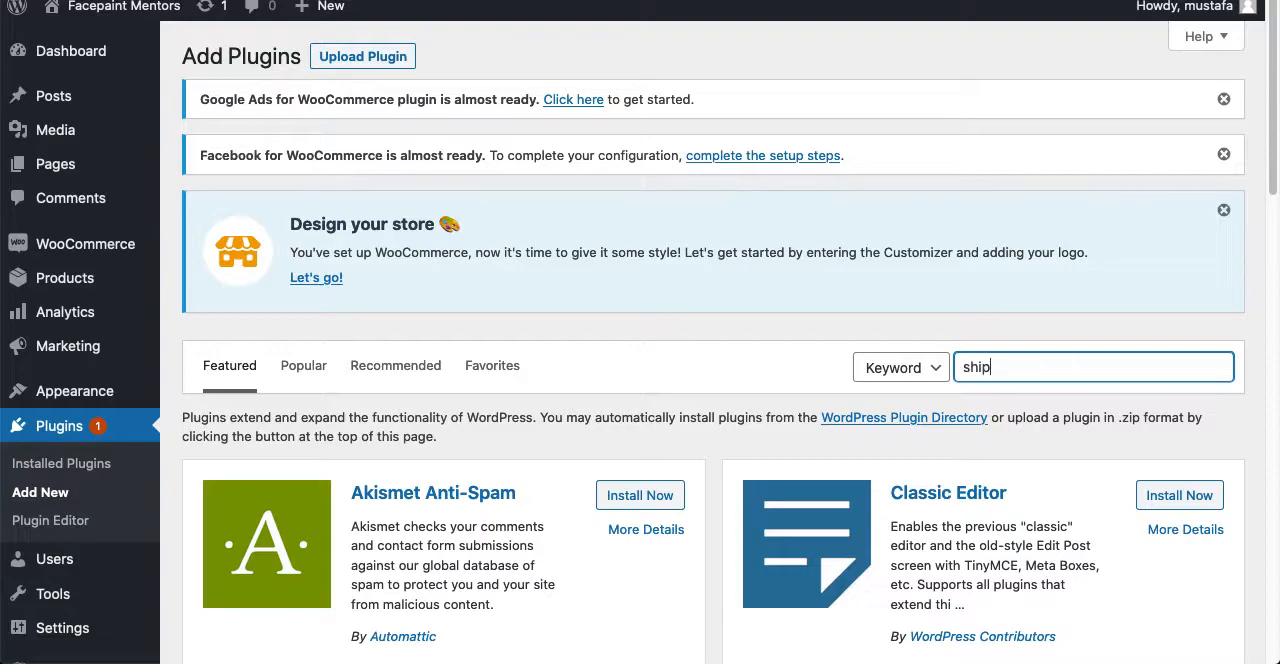
text(ng)
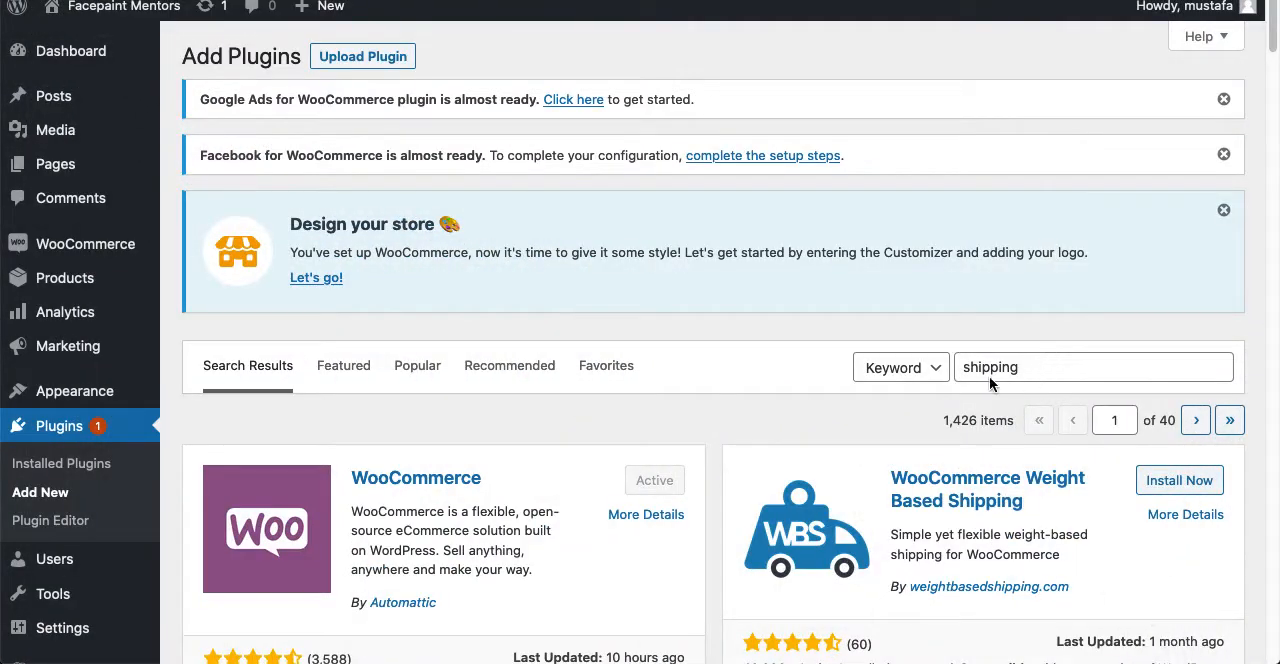
- Refine the plugin search to "flexible shipping"
click(985, 370)
click(966, 372)
text(flexible)
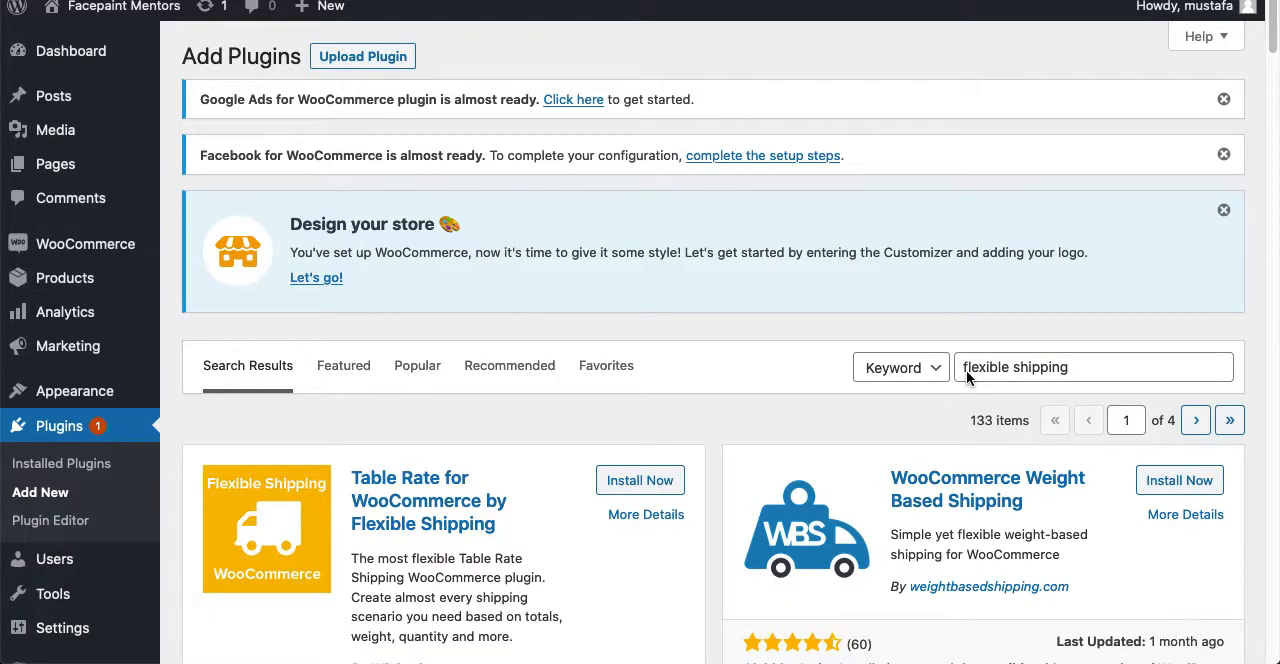
key(super+Tab)
mouse_move(817, 662)
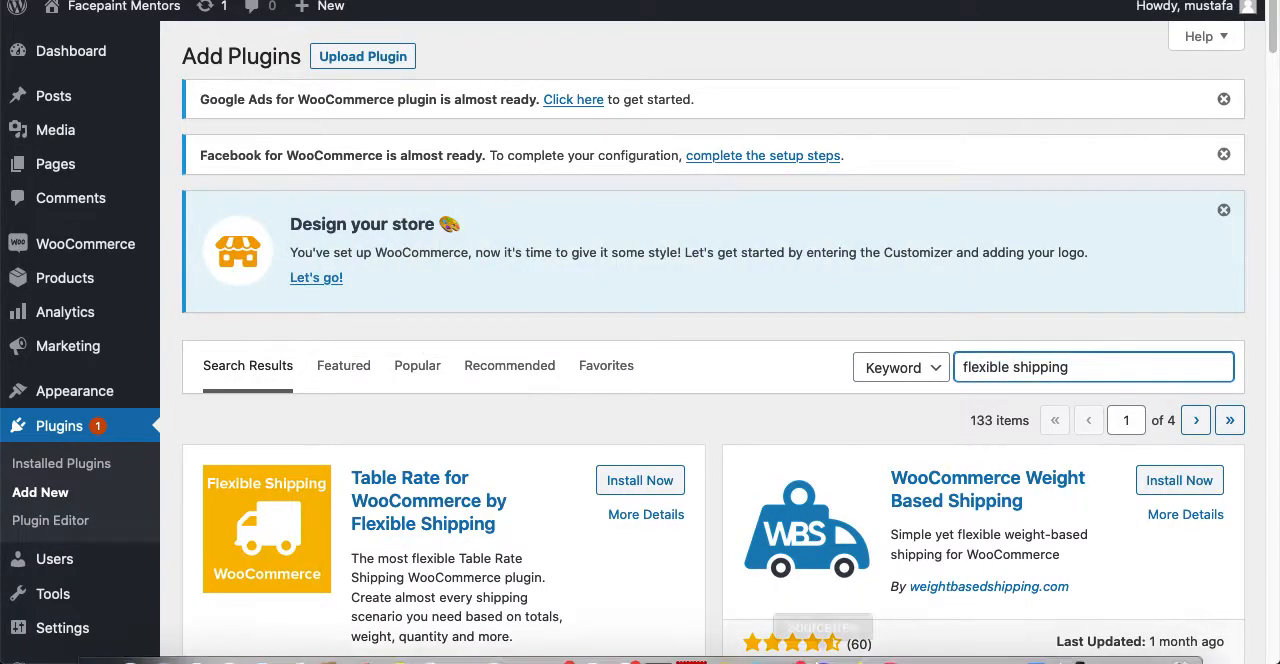
click(871, 618)
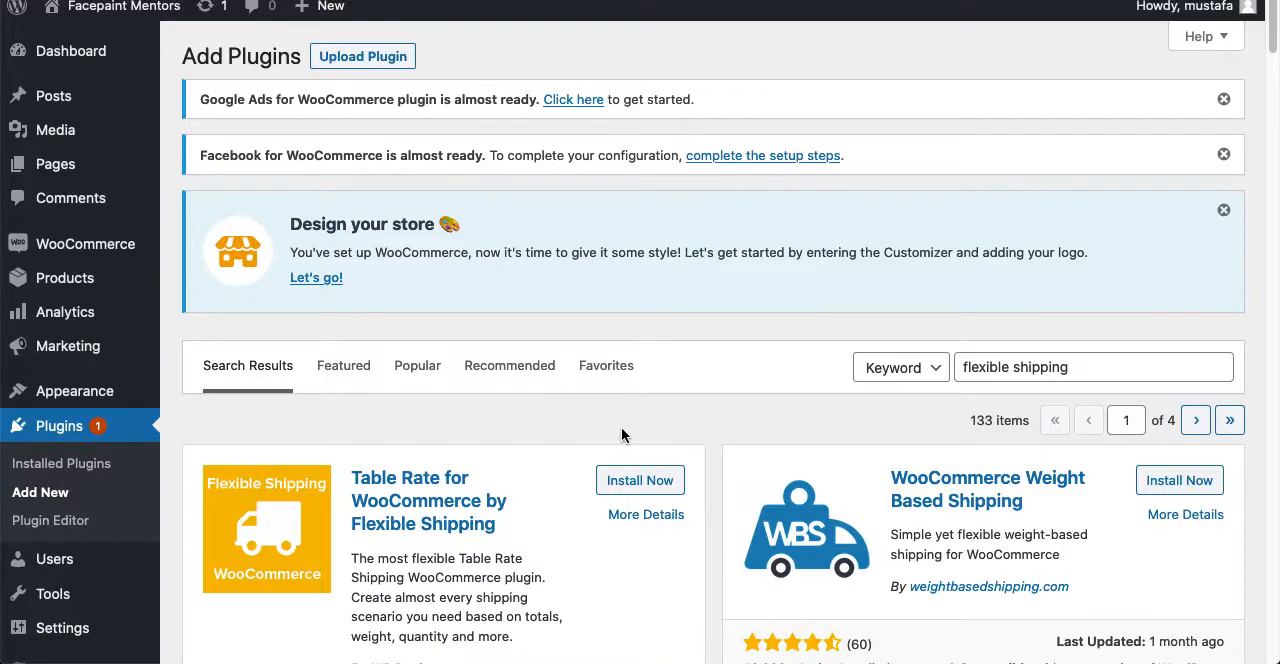
- Look through the plugin search results to compare the available WooCommerce shipping plugins
scroll(725, 432, down, 3)
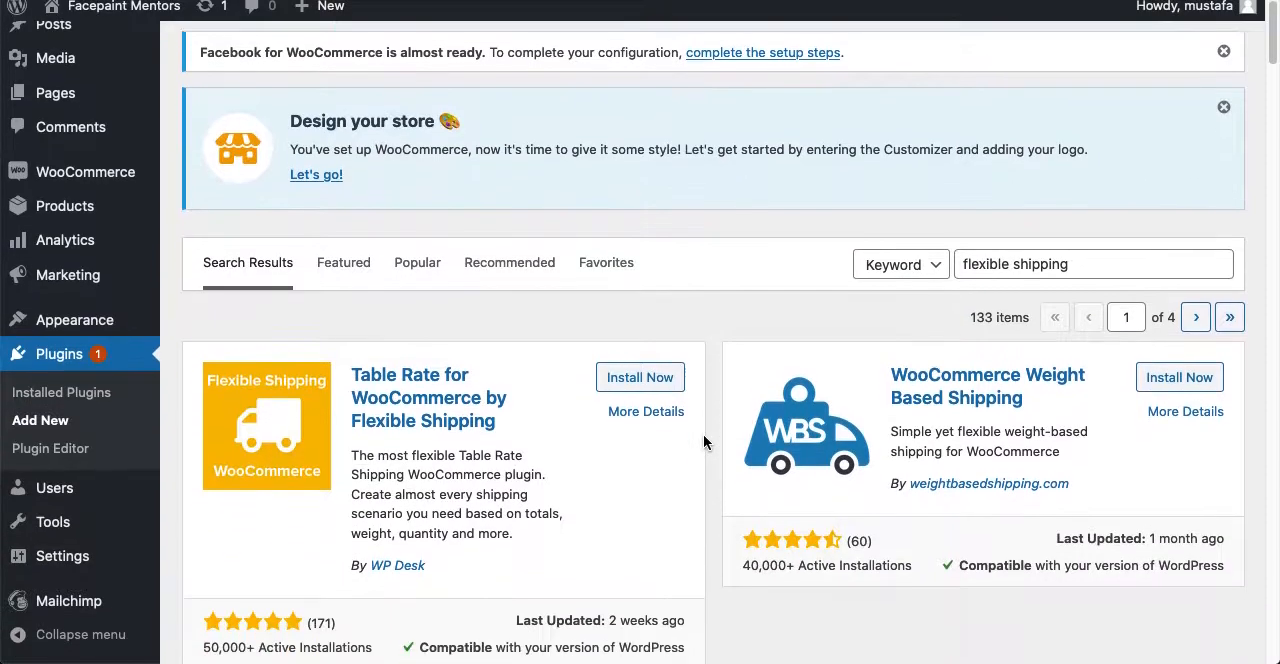
scroll(704, 440, down, 4)
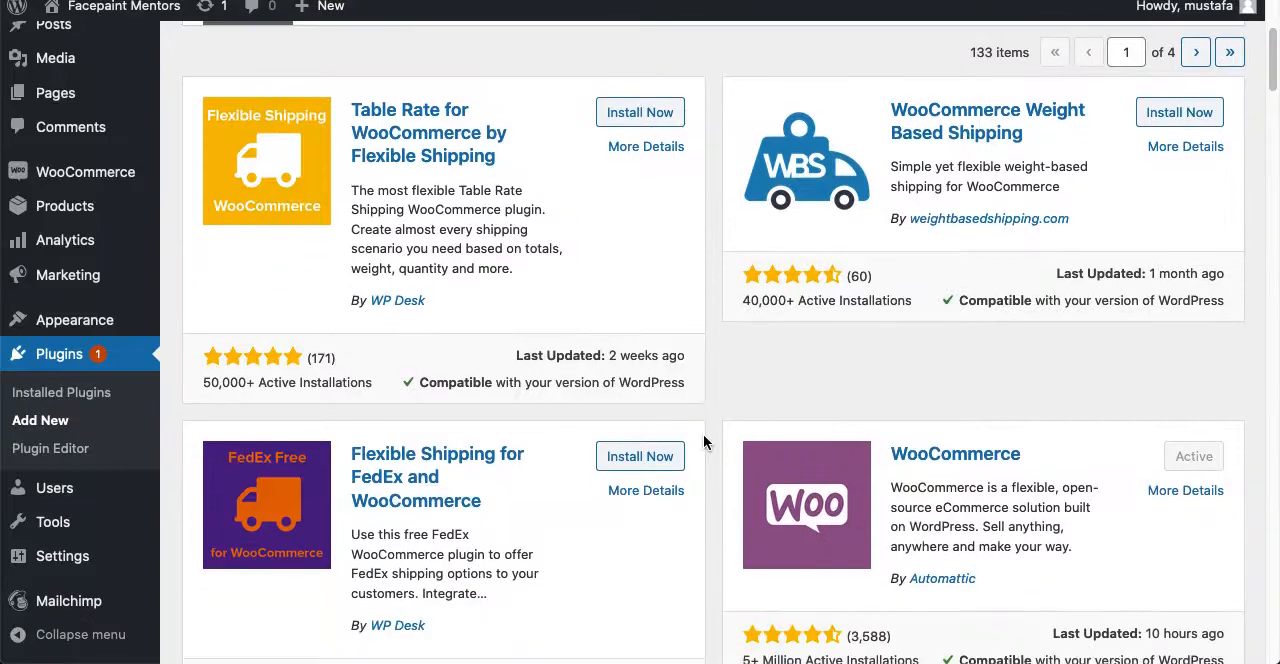
scroll(703, 441, down, 8)
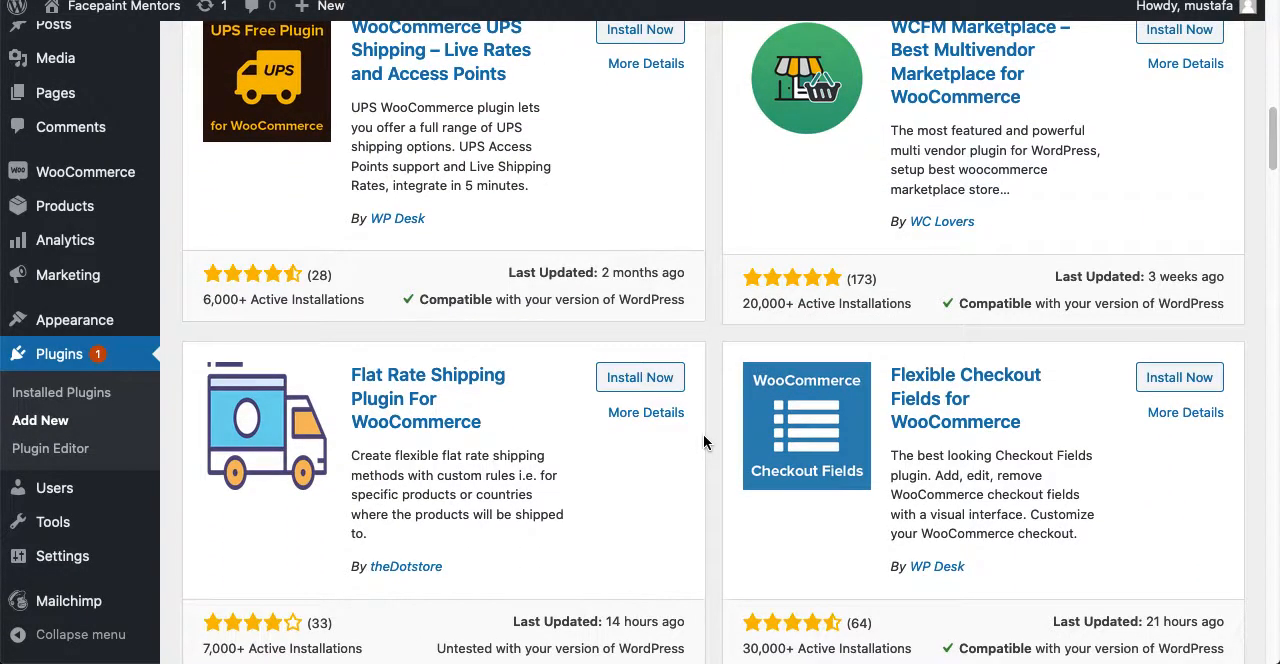
scroll(703, 441, down, 1)
scroll(703, 441, down, 10)
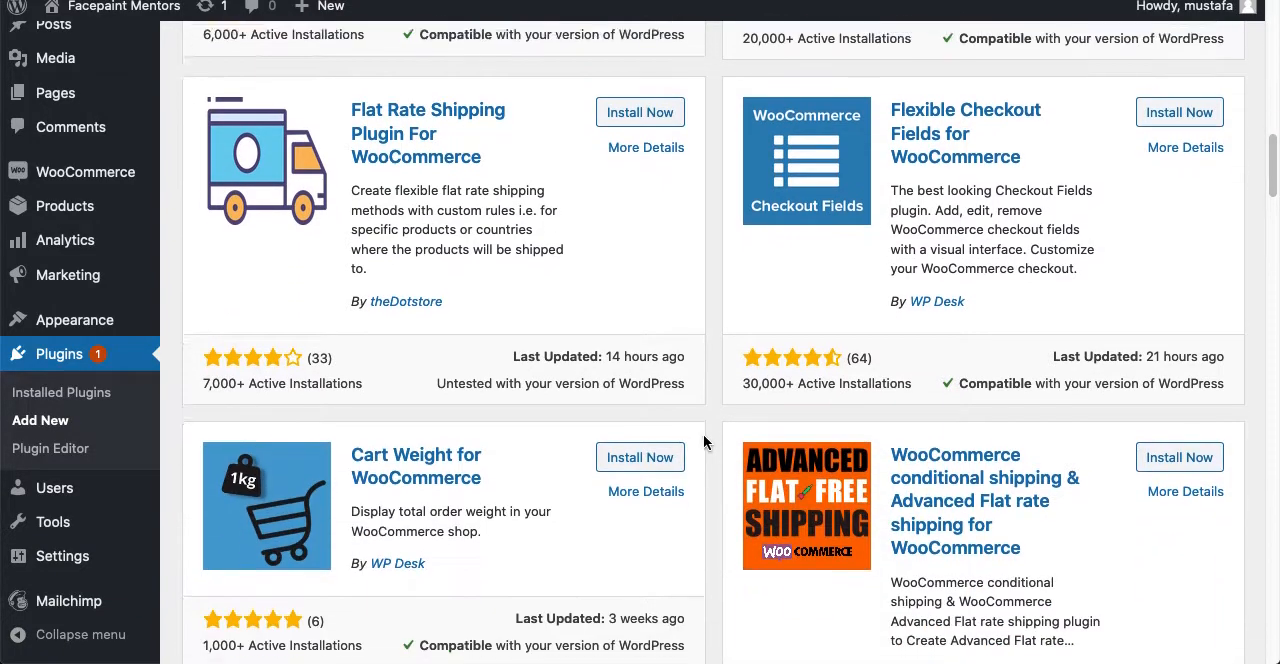
scroll(703, 441, down, 3)
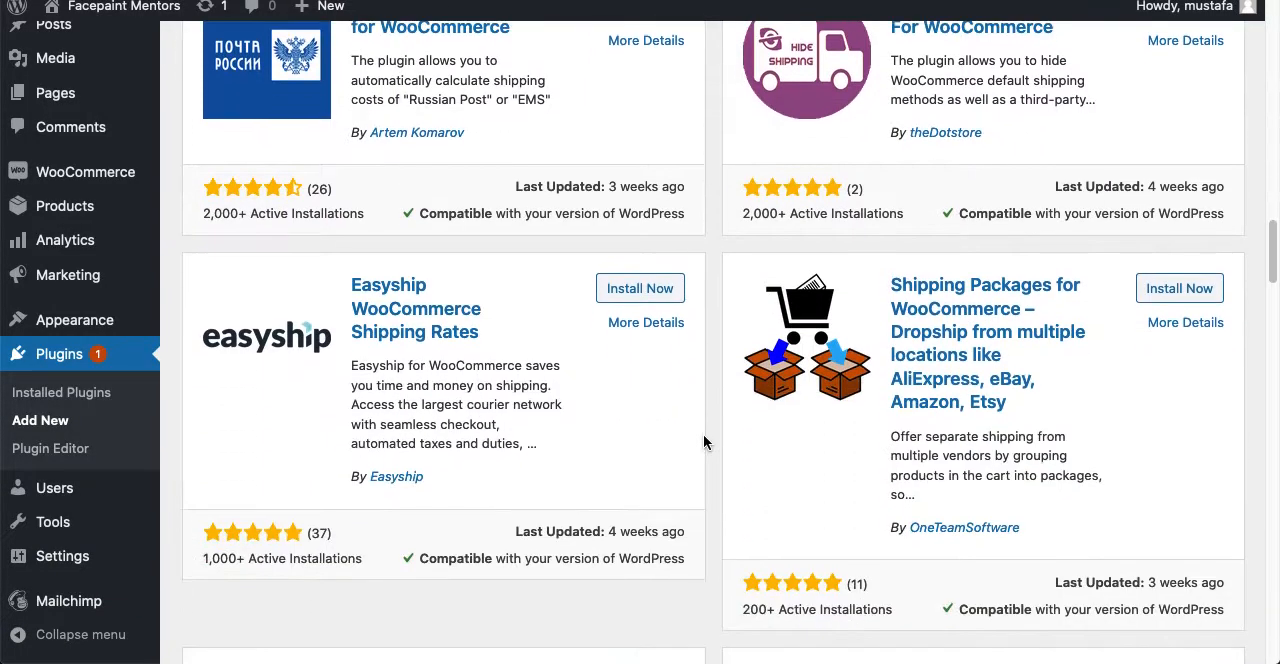
scroll(703, 441, down, 6)
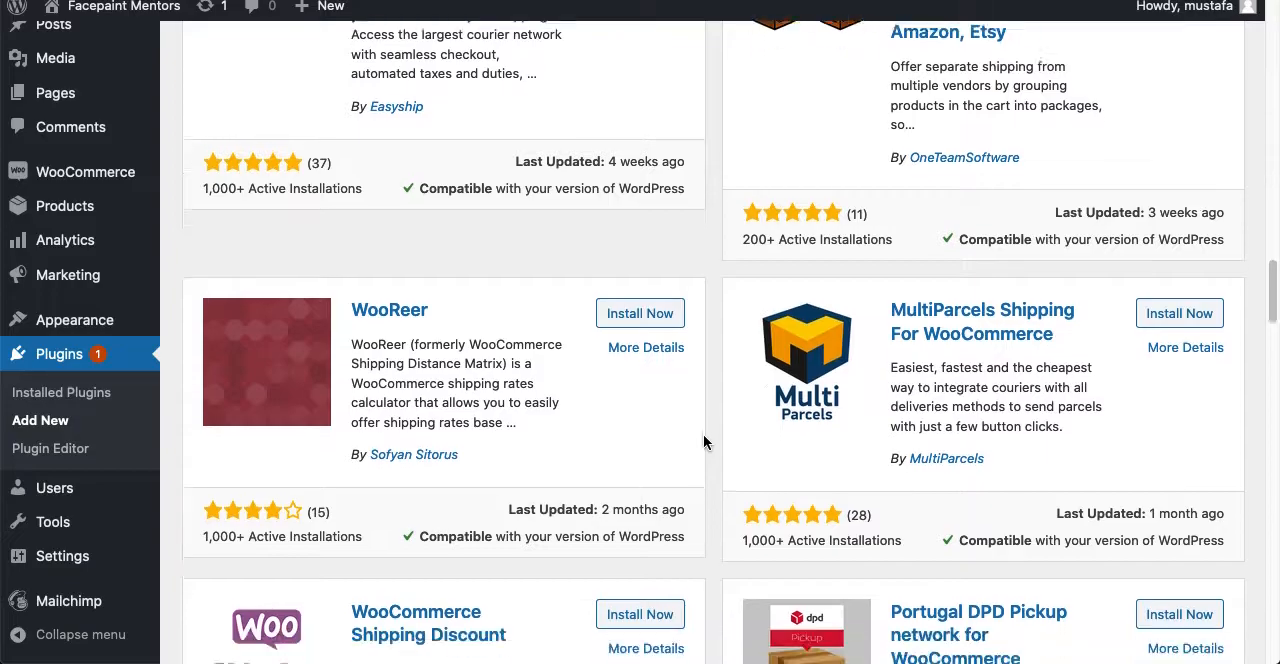
scroll(704, 440, down, 1)
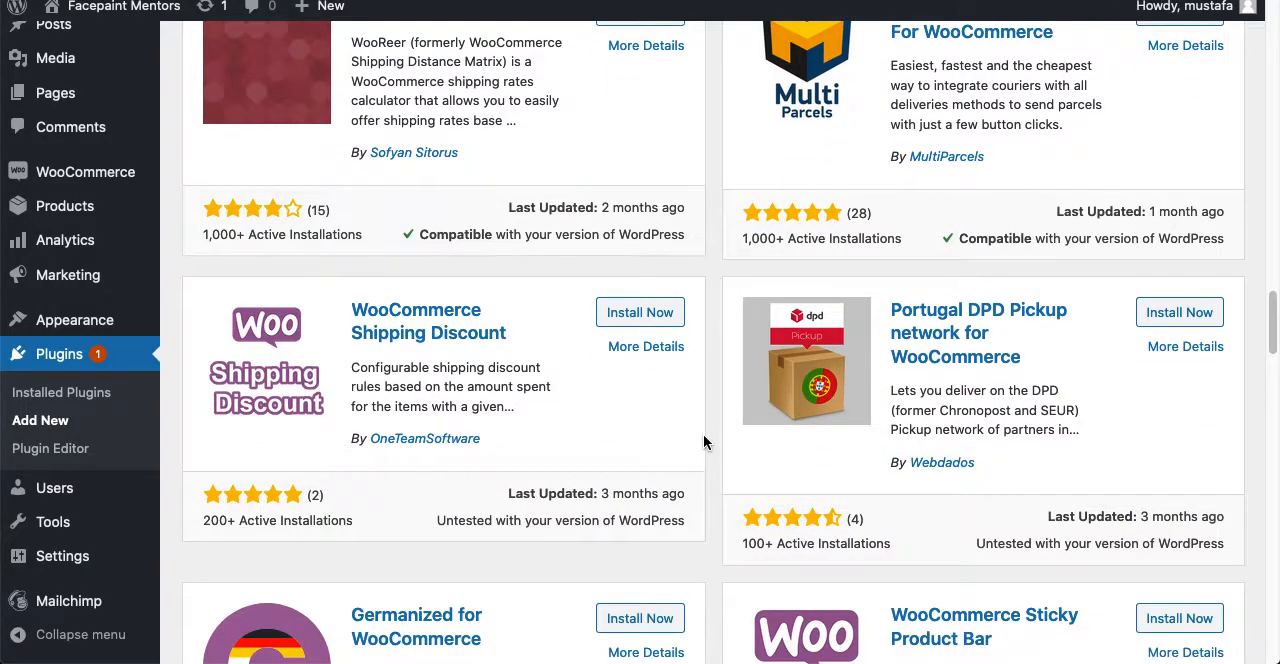
scroll(703, 436, up, 10)
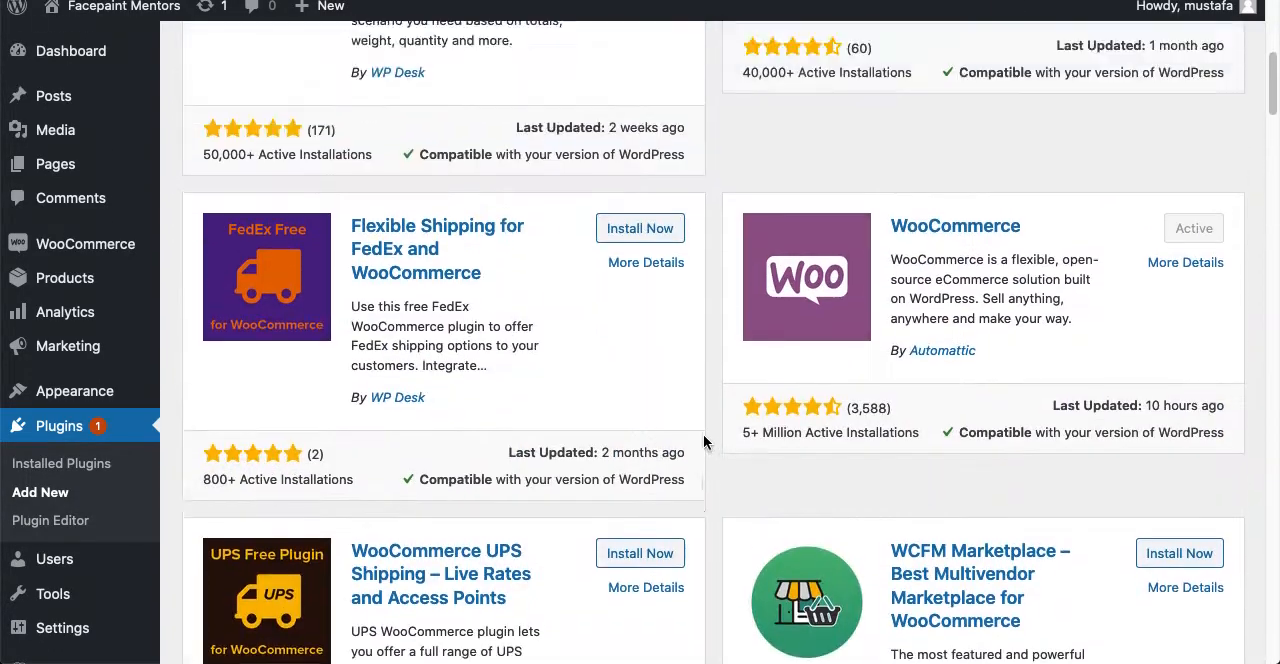
scroll(703, 441, up, 4)
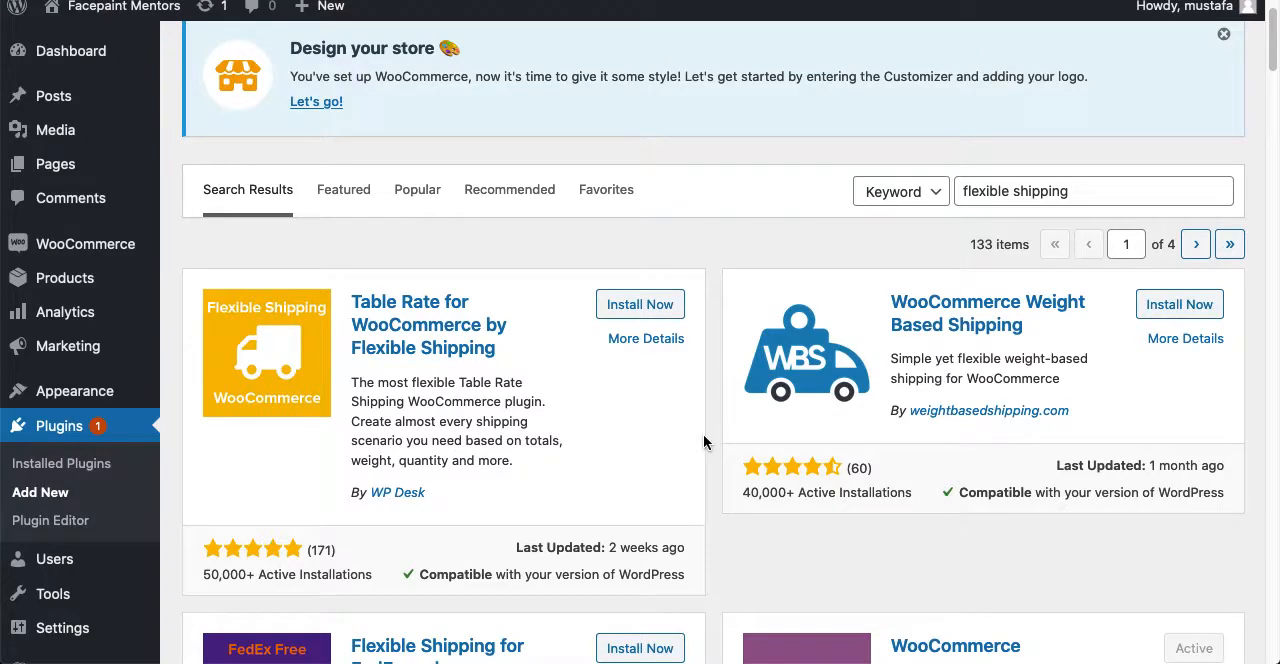
- Install and activate the plugin Table Rate for WooCommerce by Flexible Shipping
click(640, 305)
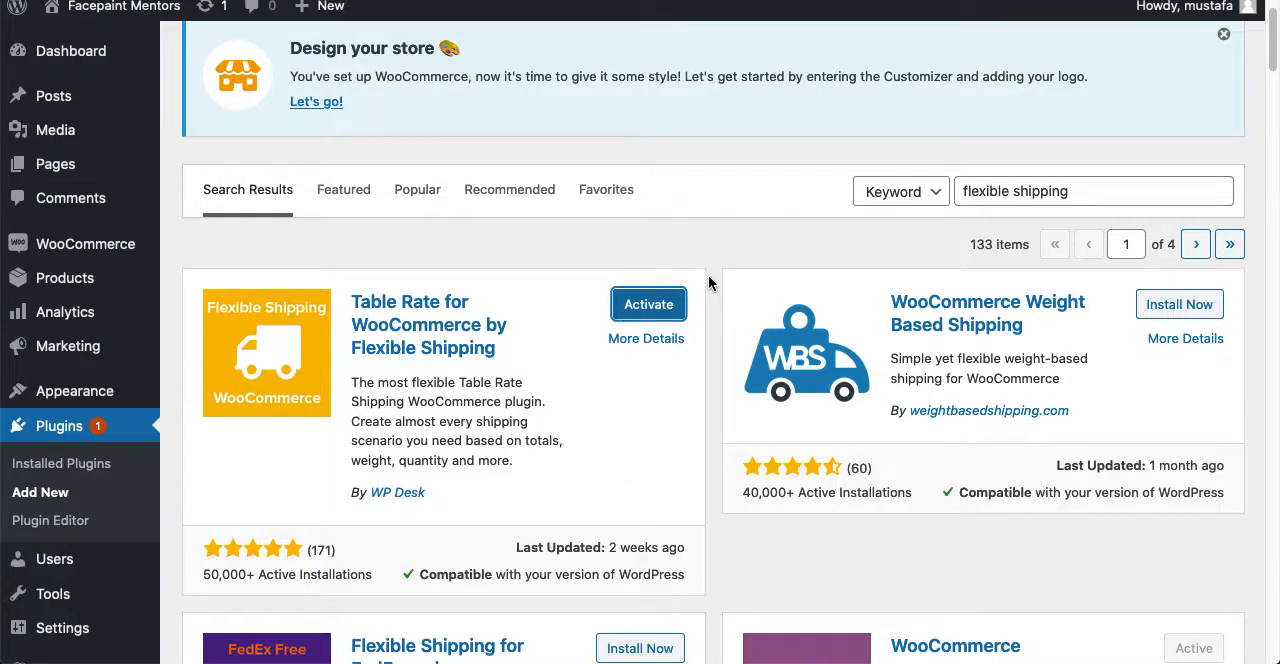
click(645, 305)
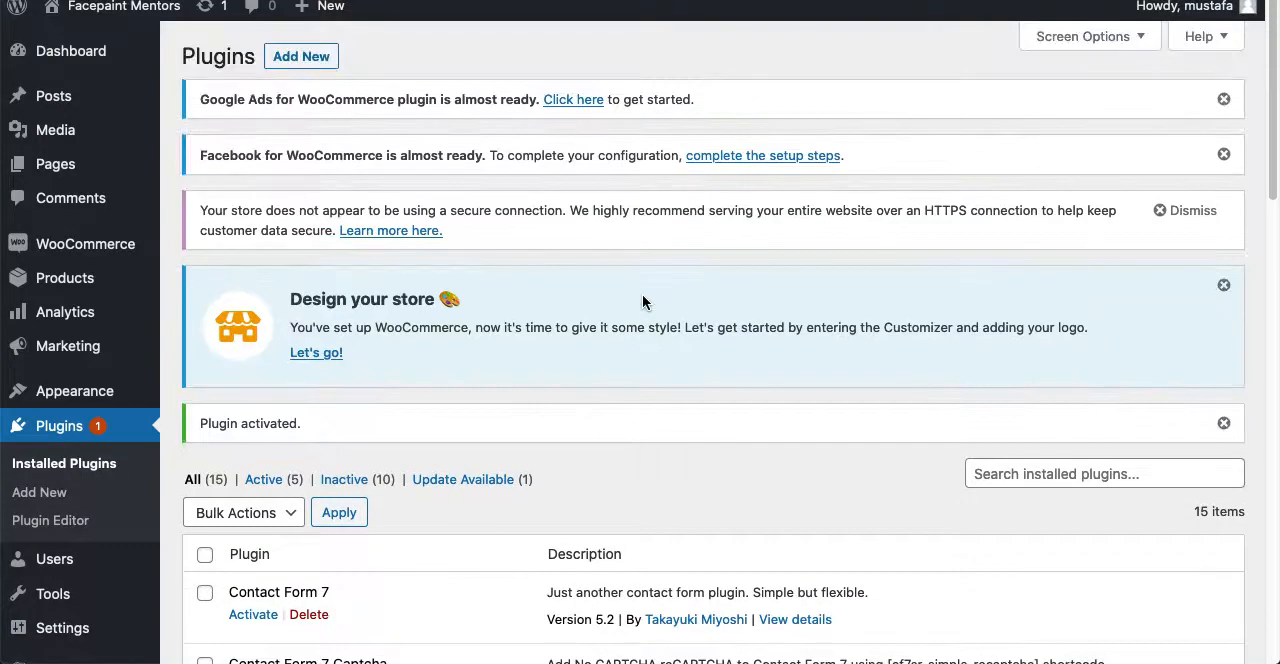
- Find Flexible Shipping among the installed plugins and open its settings
scroll(180, 505, down, 5)
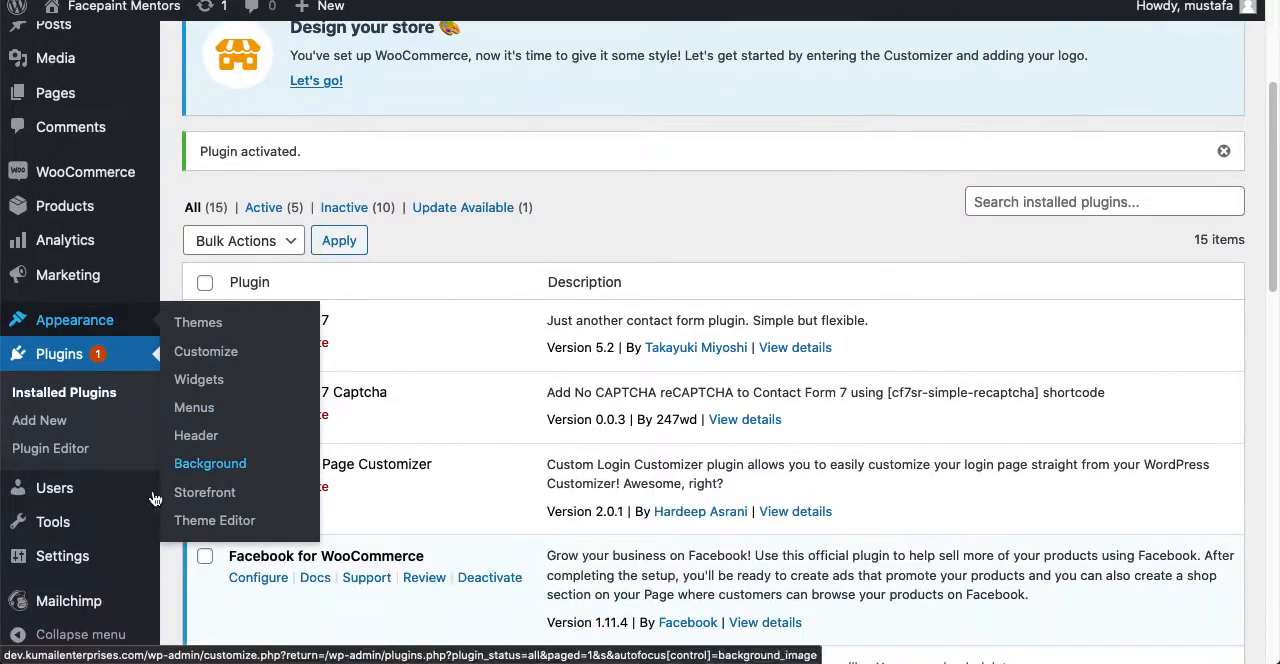
scroll(181, 590, down, 5)
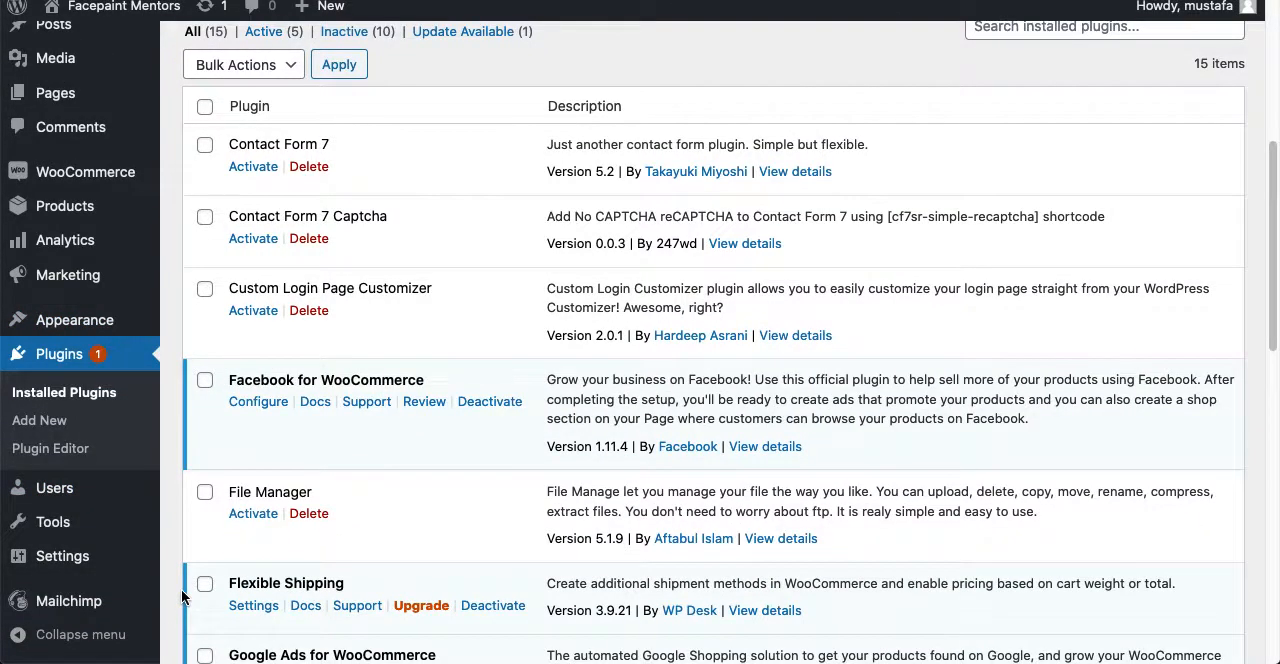
scroll(181, 589, down, 4)
mouse_move(97, 562)
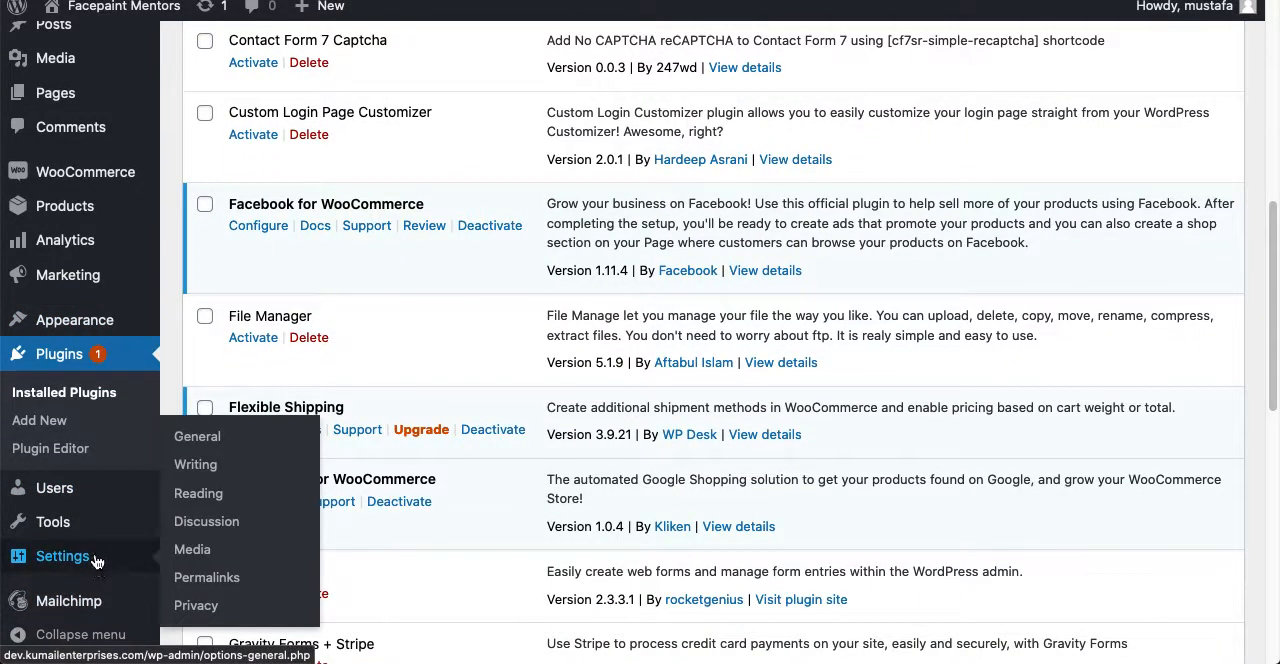
mouse_move(92, 528)
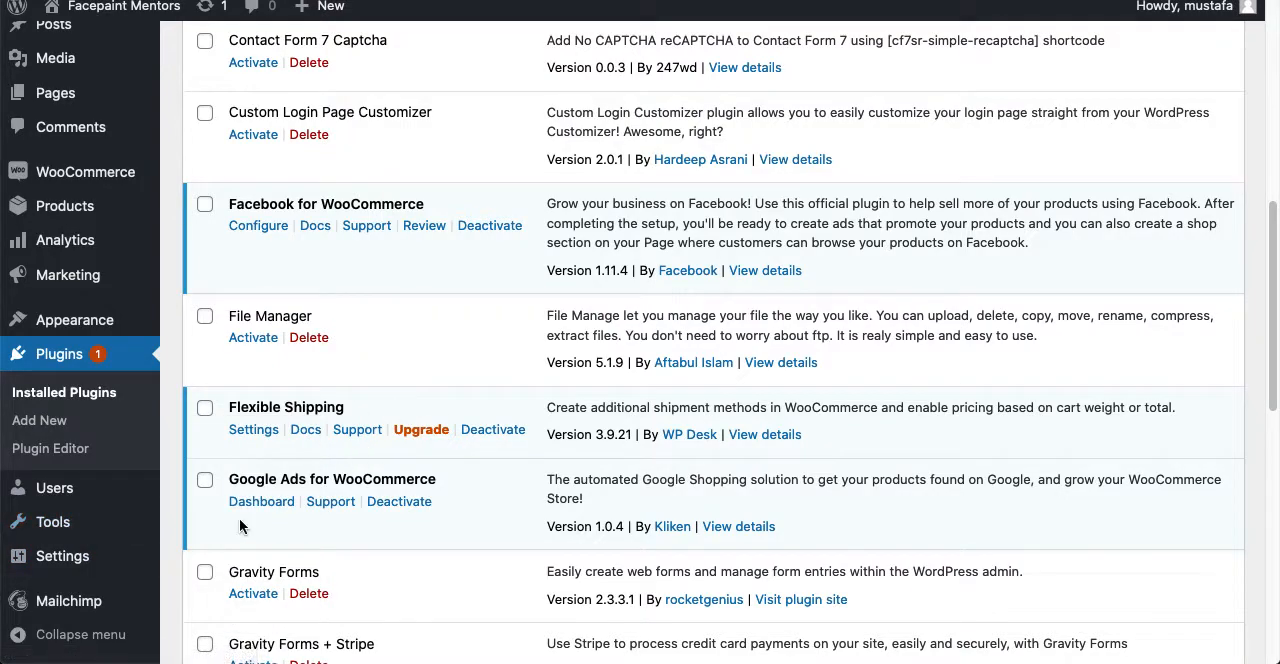
click(250, 434)
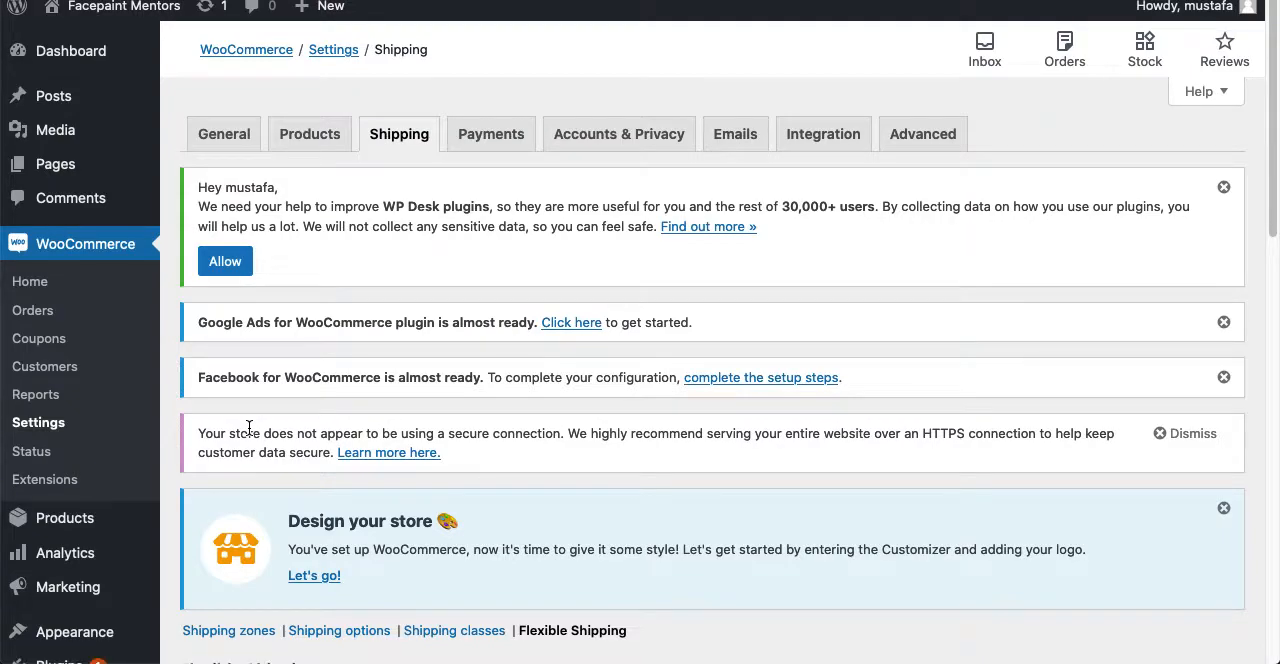
- Check the Flexible Shipping instructions and go to the WooCommerce shipping zones
scroll(525, 394, down, 5)
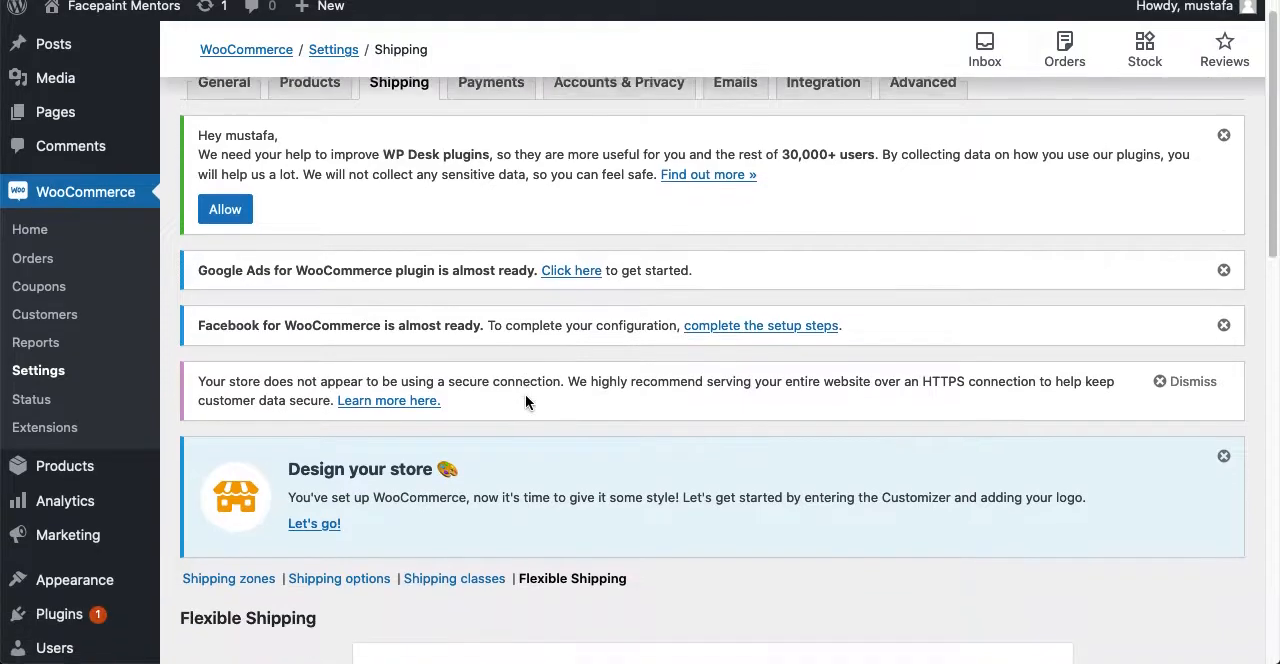
scroll(525, 402, down, 4)
scroll(314, 403, up, 5)
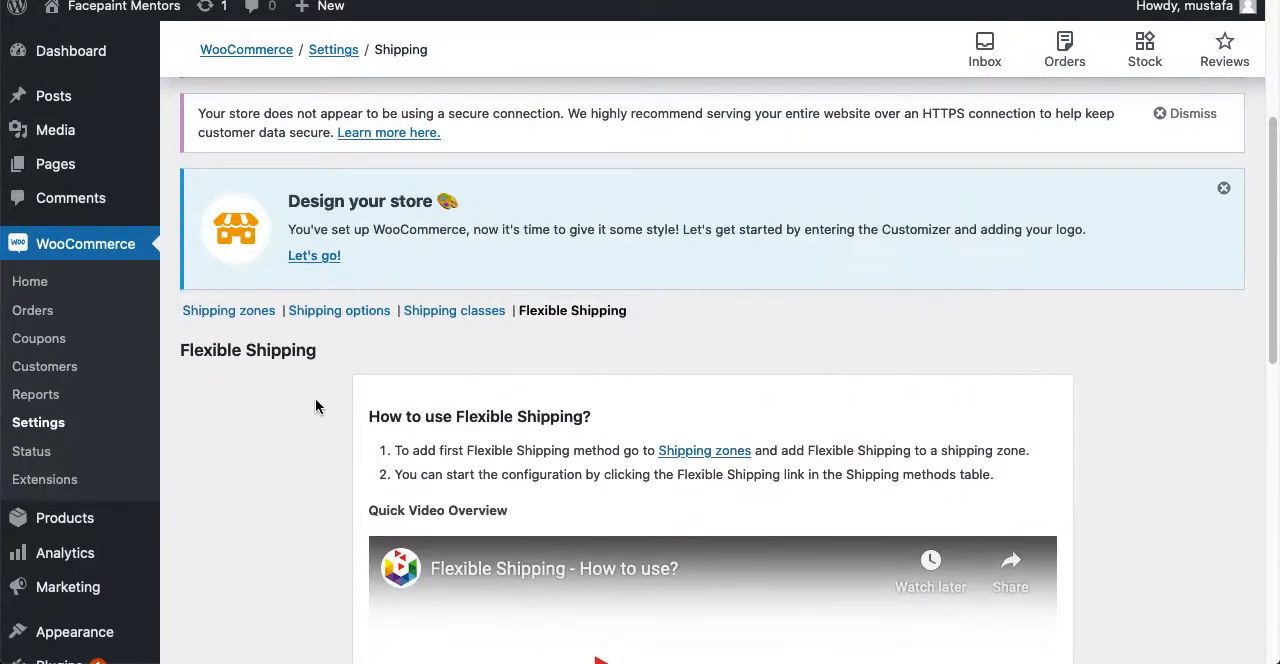
click(258, 318)
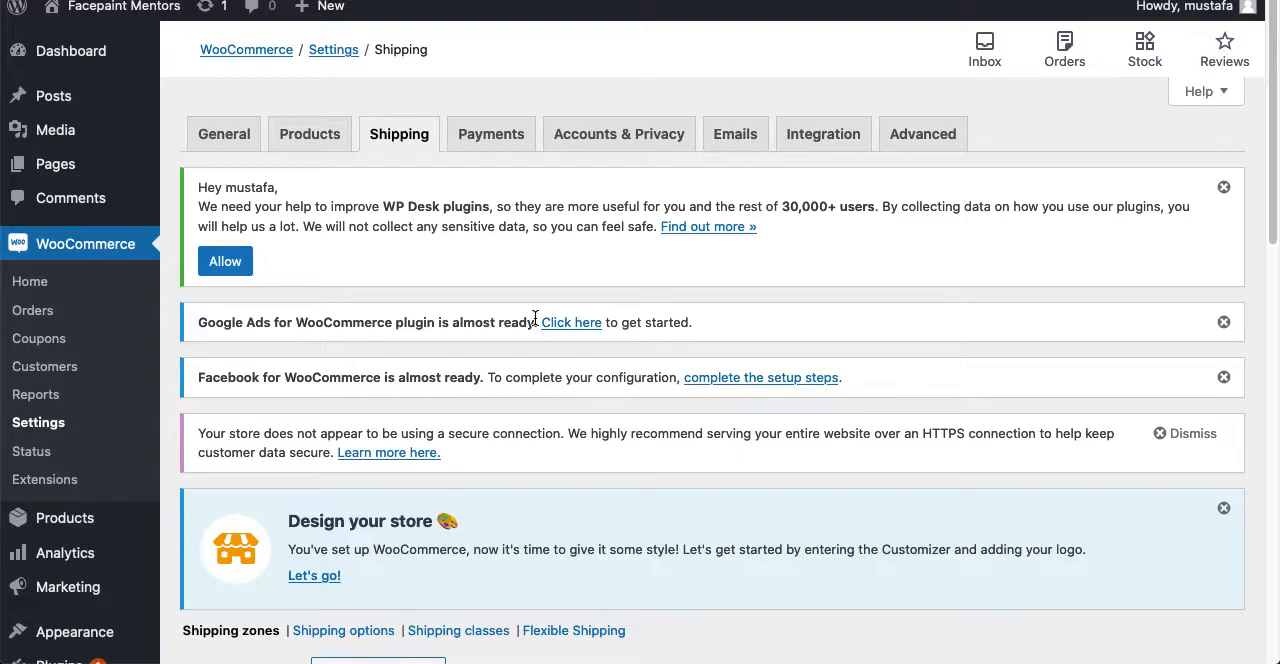
- Review the explanation of shipping zones and start adding a new shipping zone
scroll(534, 318, down, 10)
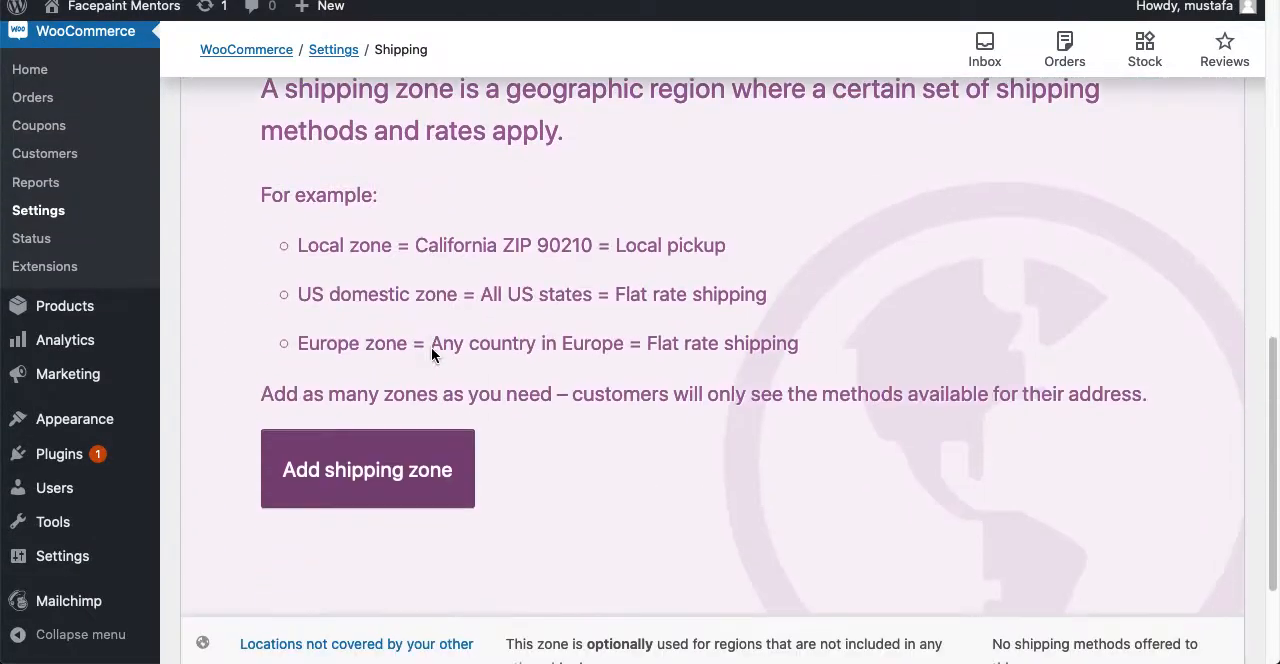
scroll(419, 370, down, 2)
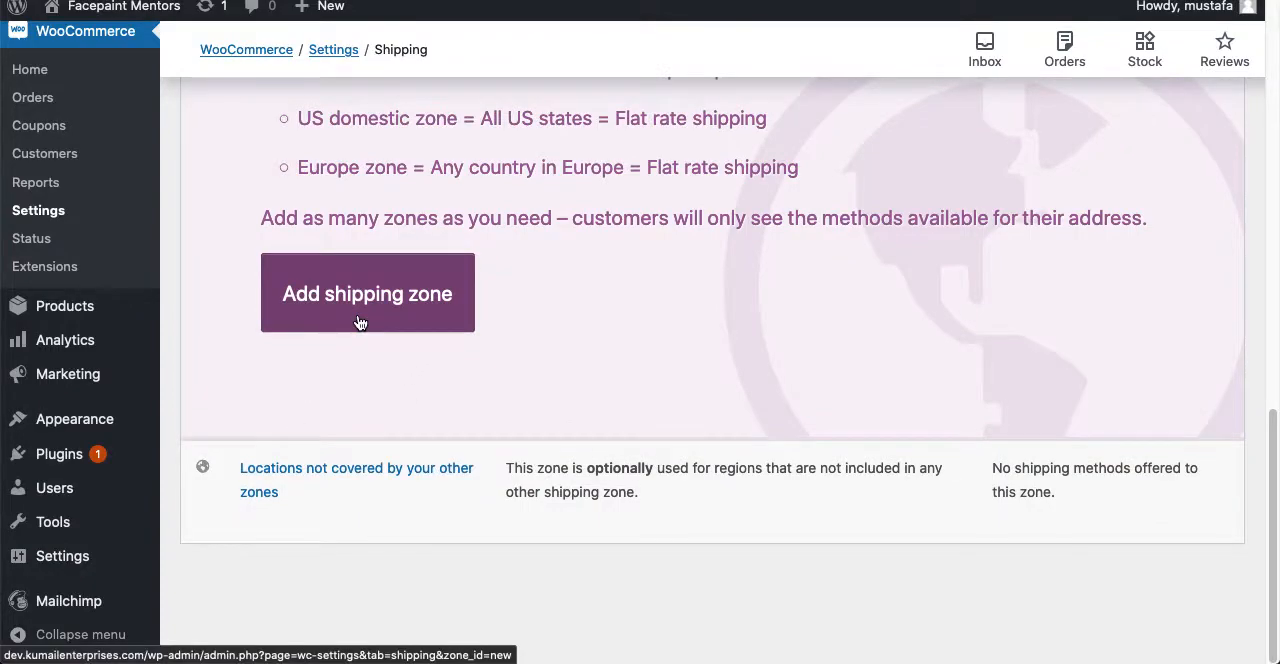
scroll(358, 316, up, 6)
scroll(380, 419, down, 4)
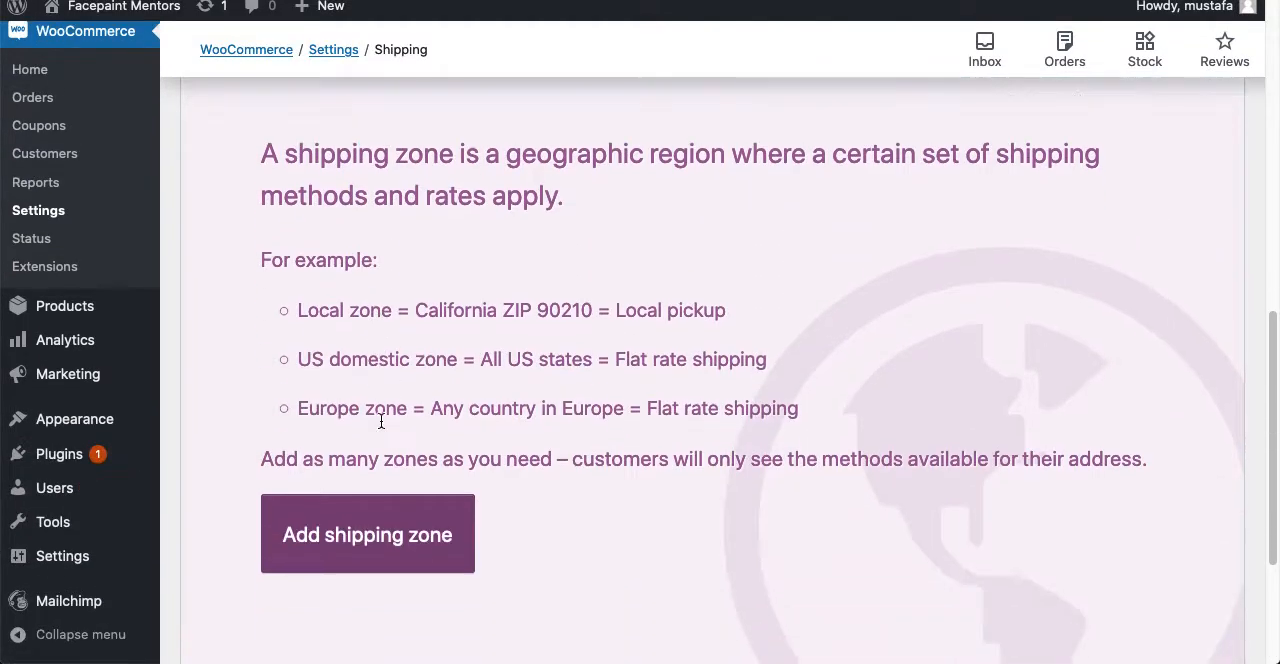
scroll(380, 419, up, 5)
click(350, 322)
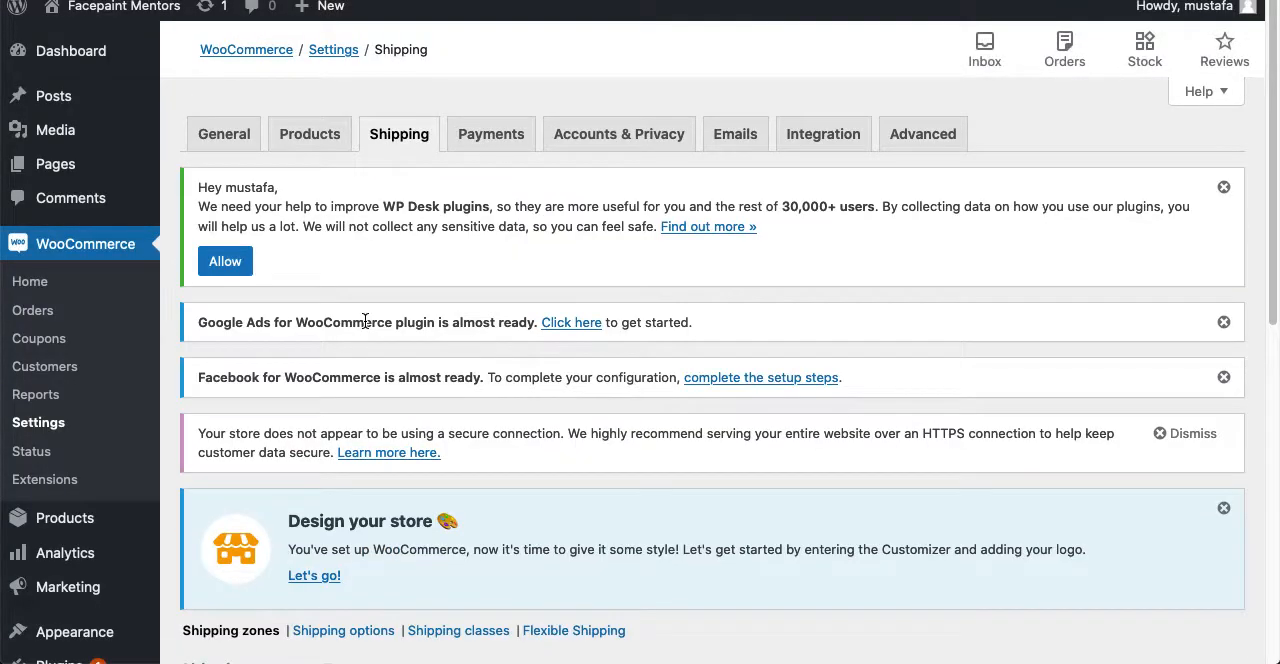
- Name the new shipping zone "United Kingdom"
scroll(364, 320, down, 3)
scroll(365, 320, down, 2)
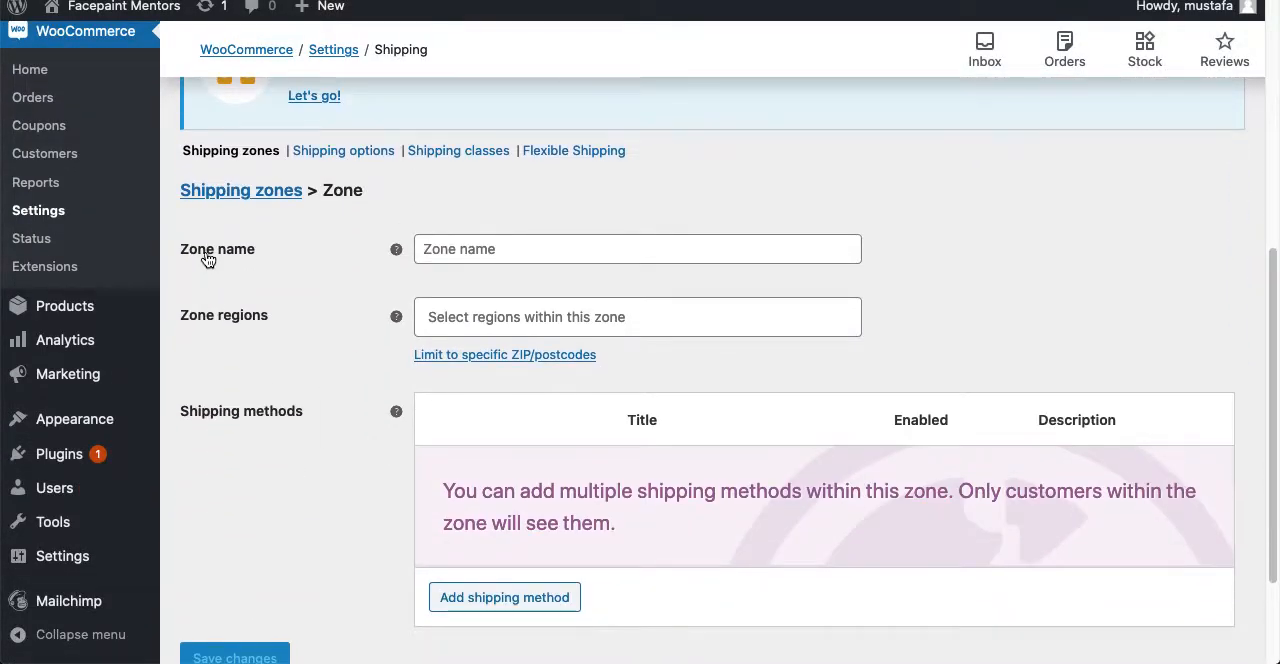
click(568, 247)
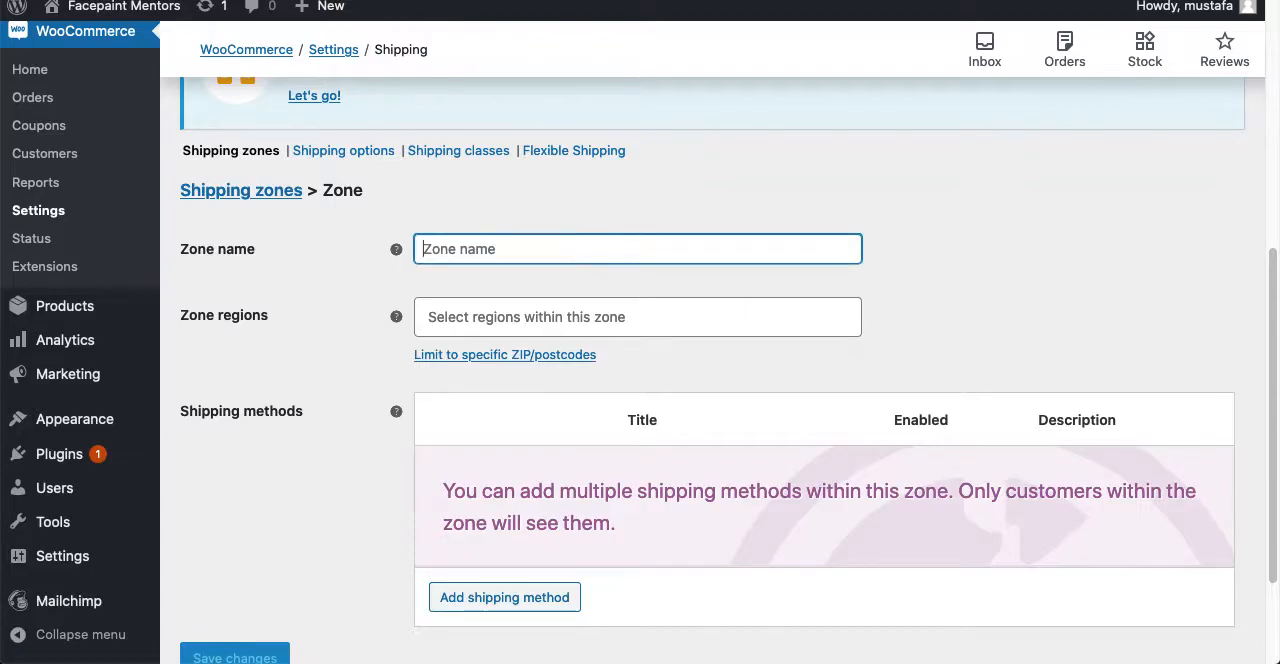
text(Uni)
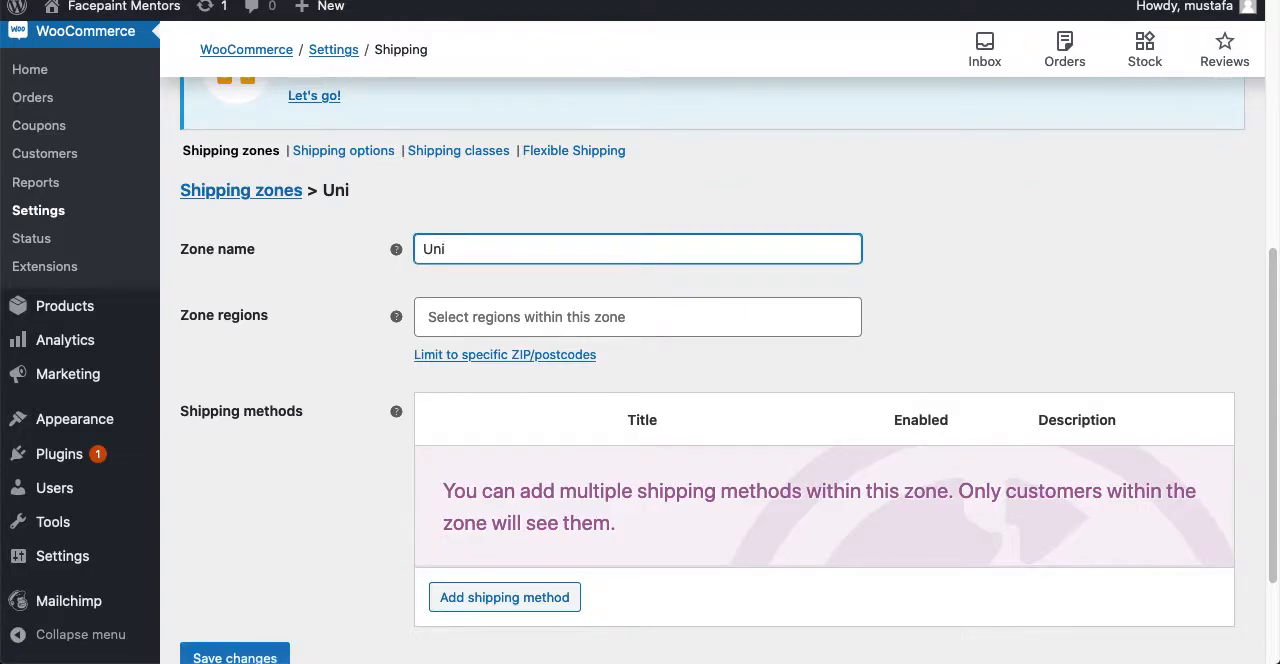
text(ted Kingdom)
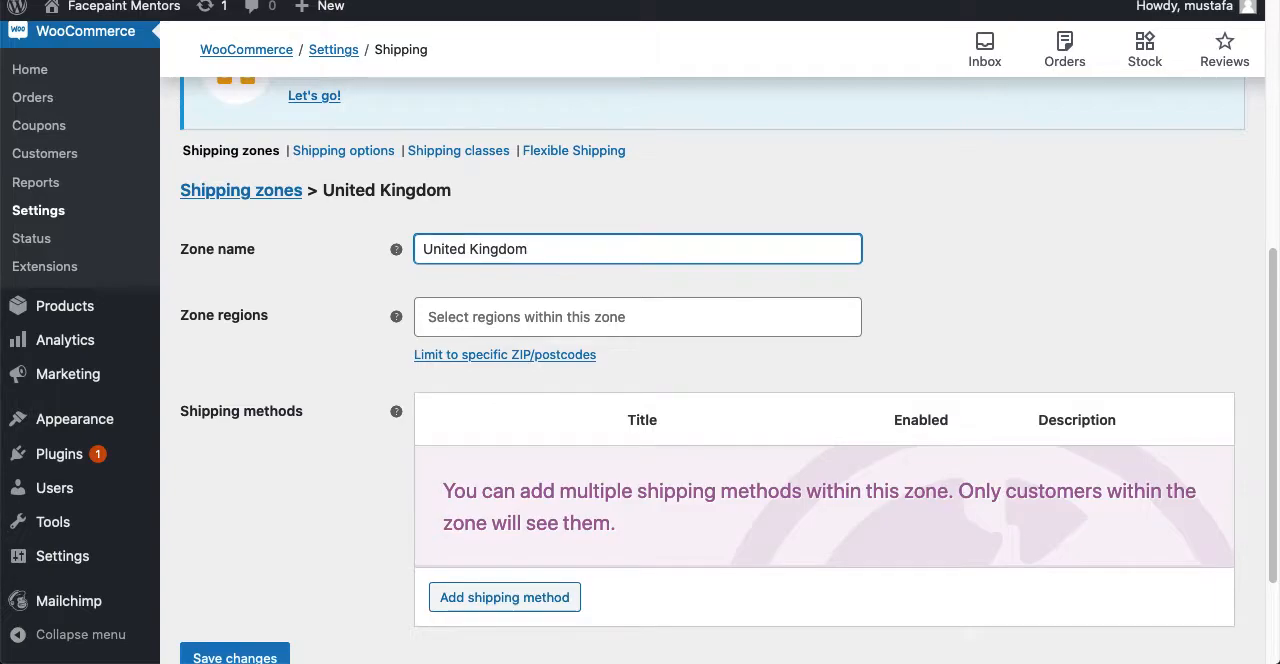
- Assign United Kingdom (UK) as the zone's region and save the new shipping zone
click(586, 310)
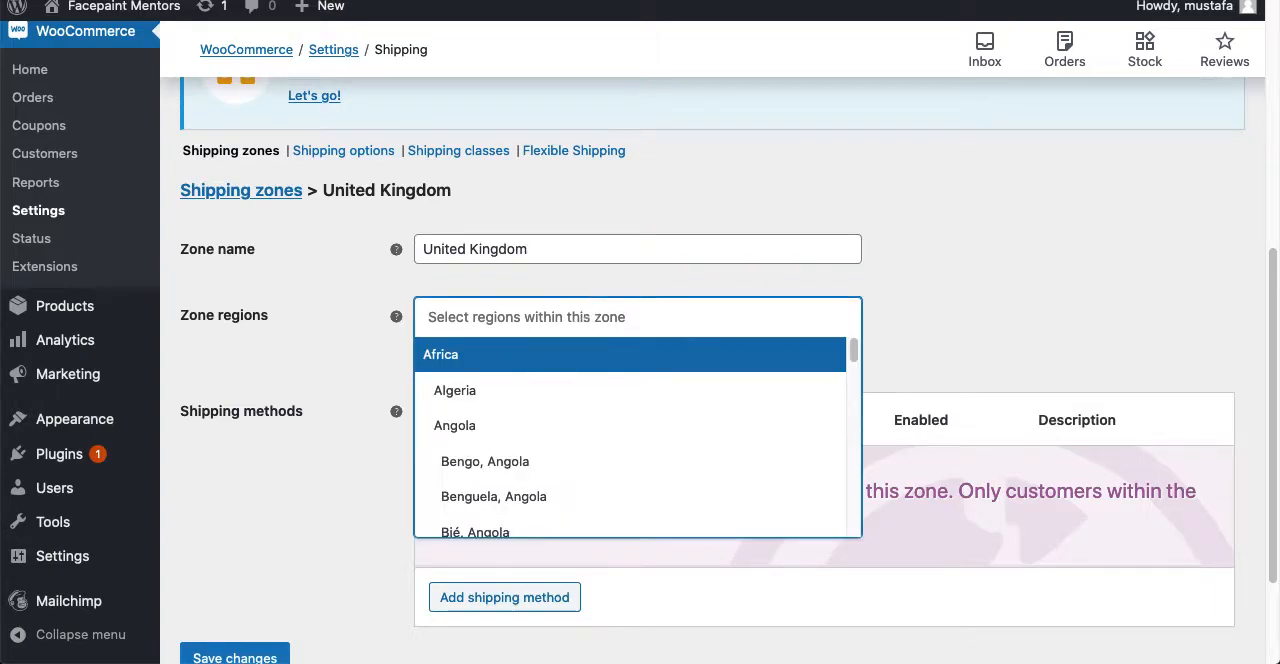
text(uk)
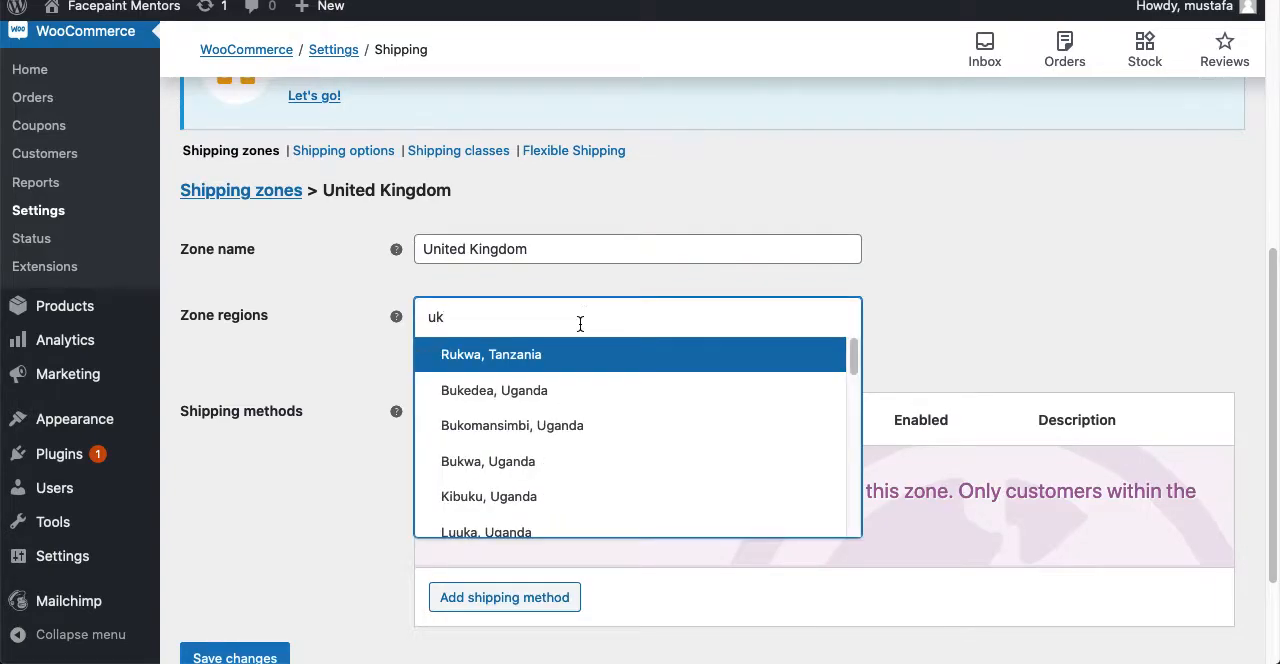
key(BackSpace)
text(nited)
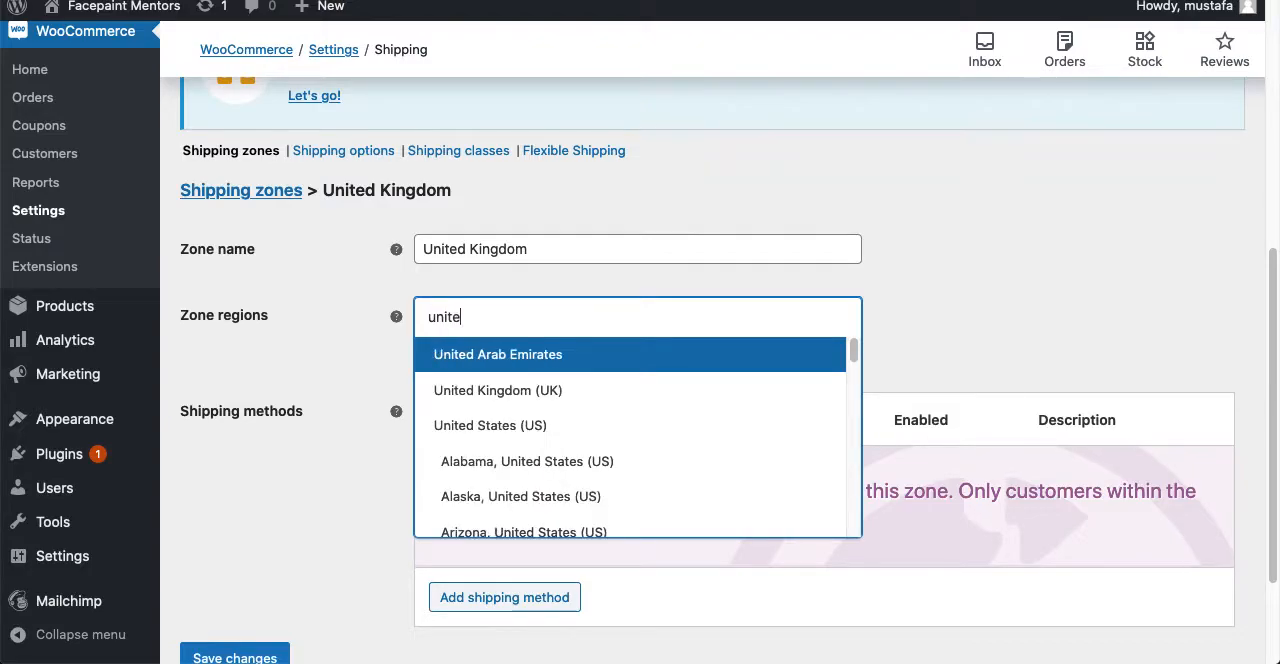
click(572, 390)
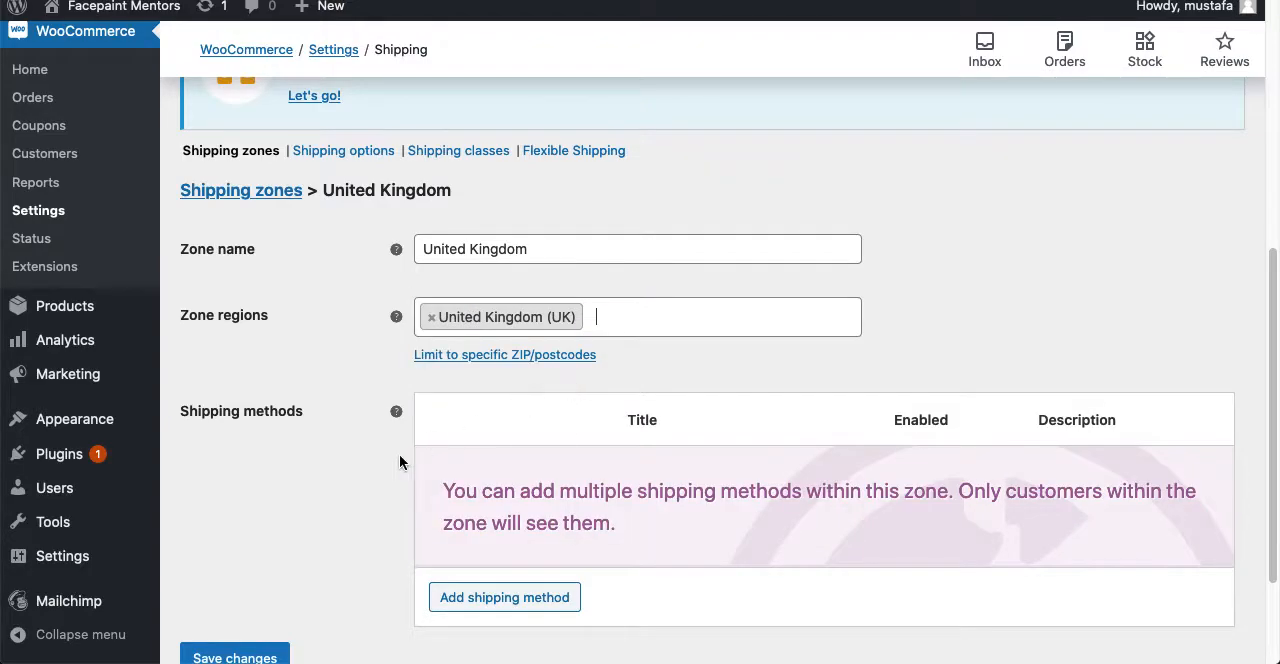
scroll(355, 495, down, 3)
click(272, 515)
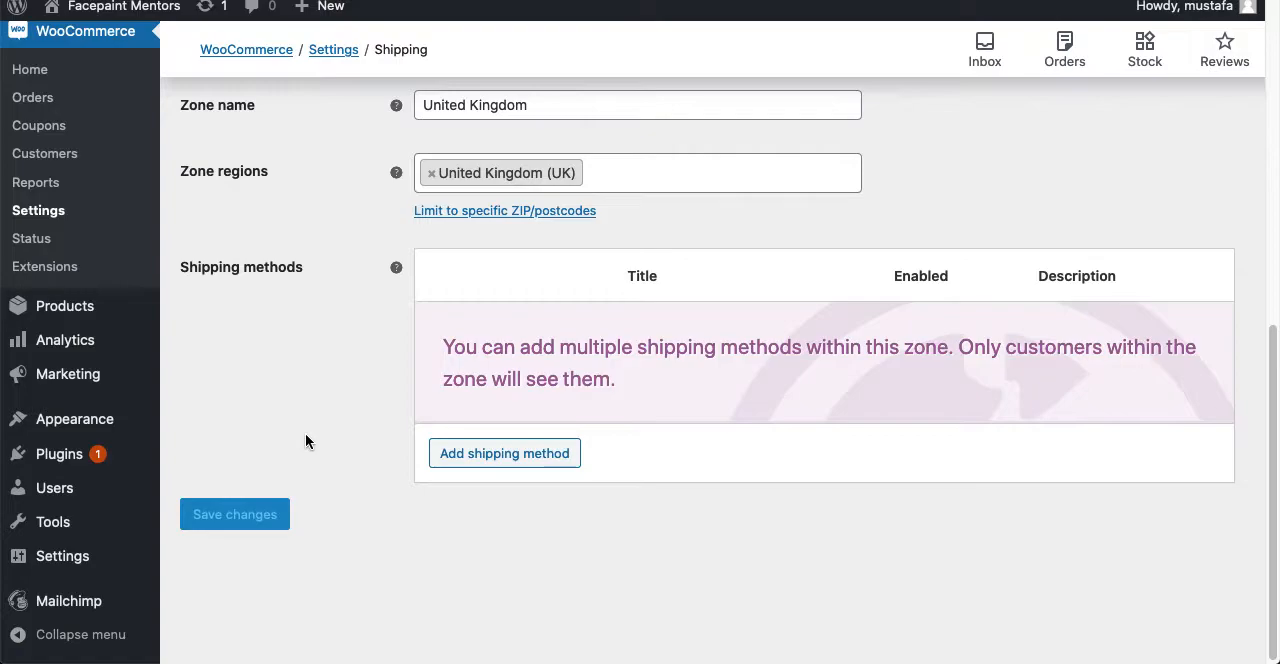
- Review the general shipping options and the Flexible Shipping settings page
scroll(305, 441, up, 5)
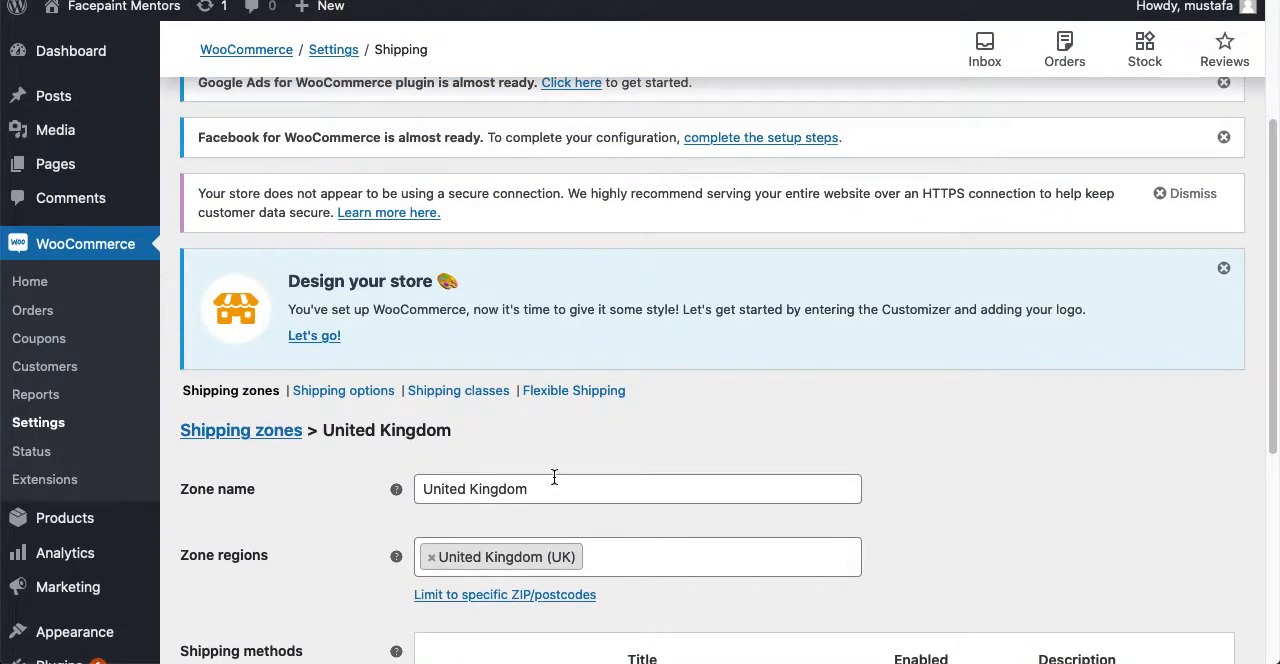
click(342, 392)
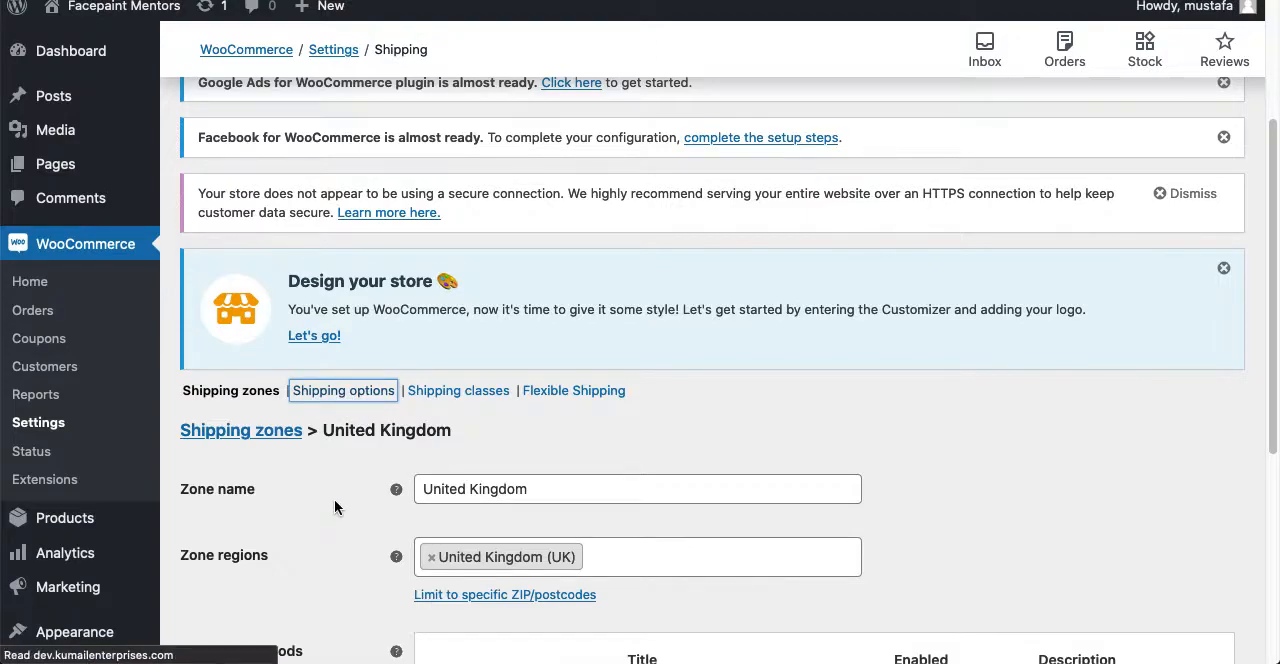
scroll(334, 507, down, 3)
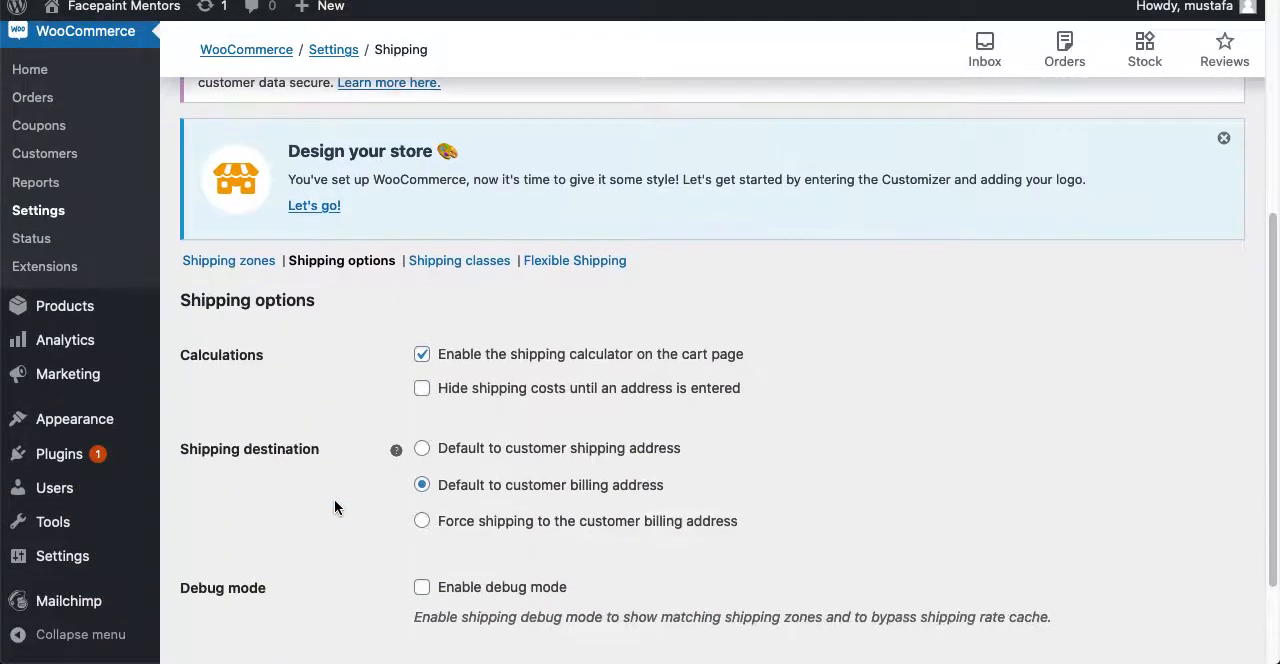
scroll(334, 507, down, 2)
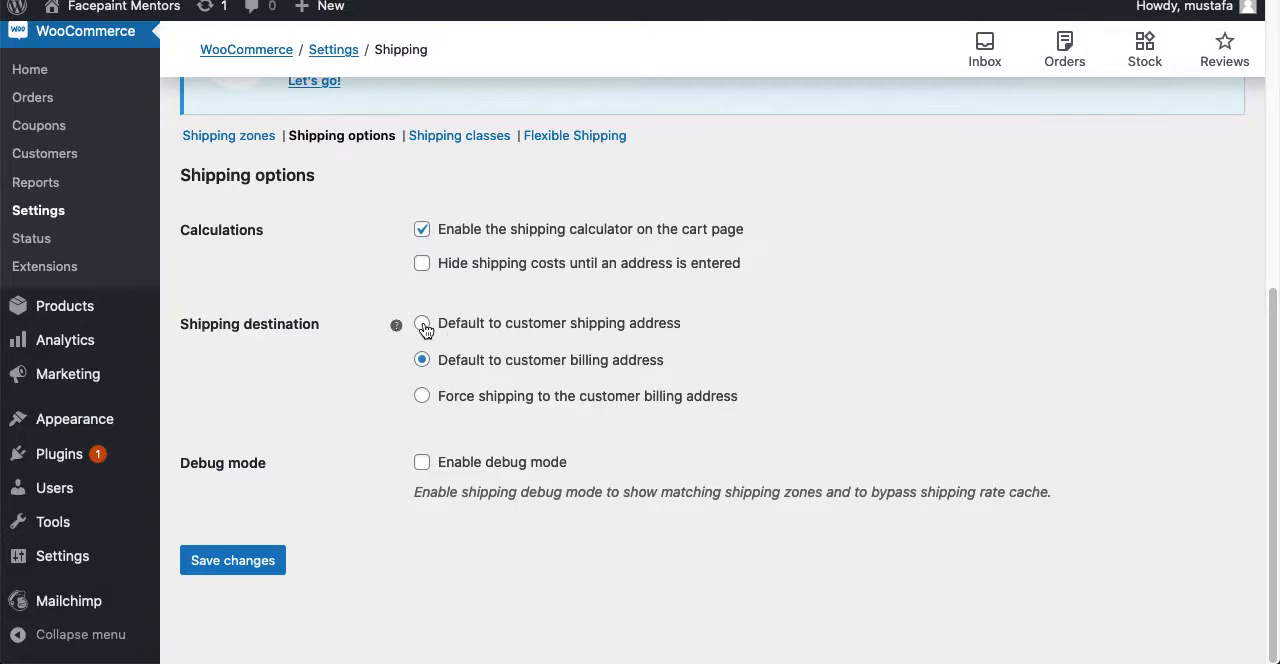
scroll(358, 512, up, 1)
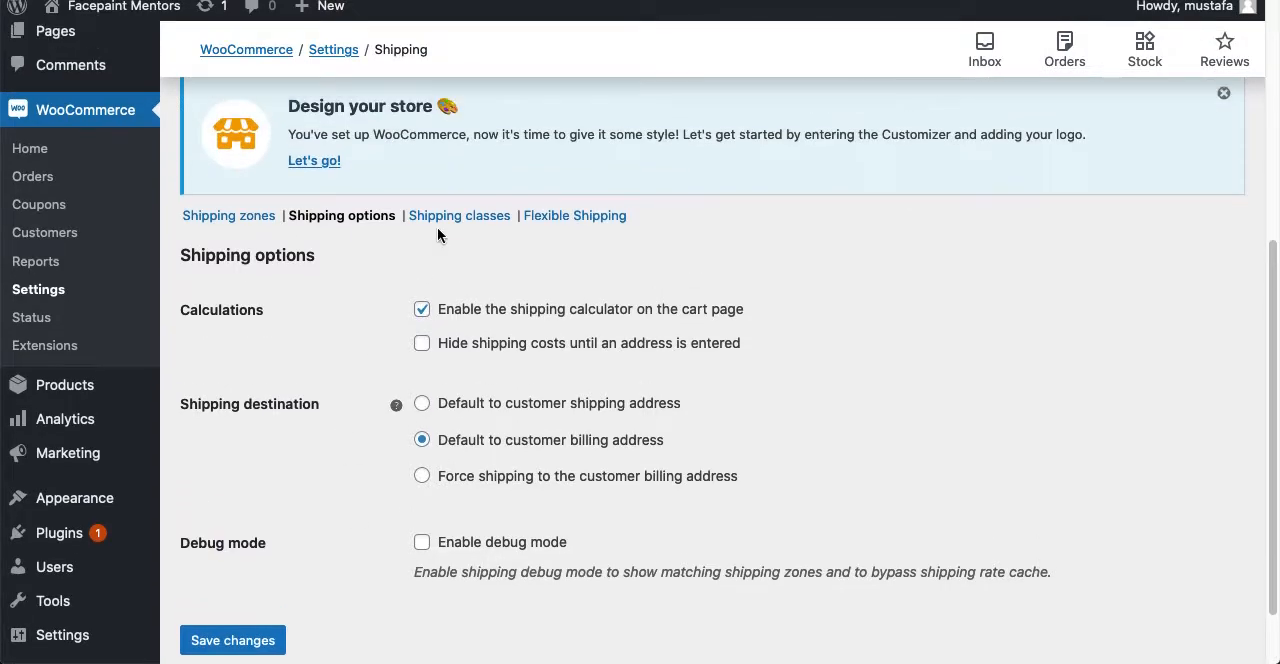
click(572, 217)
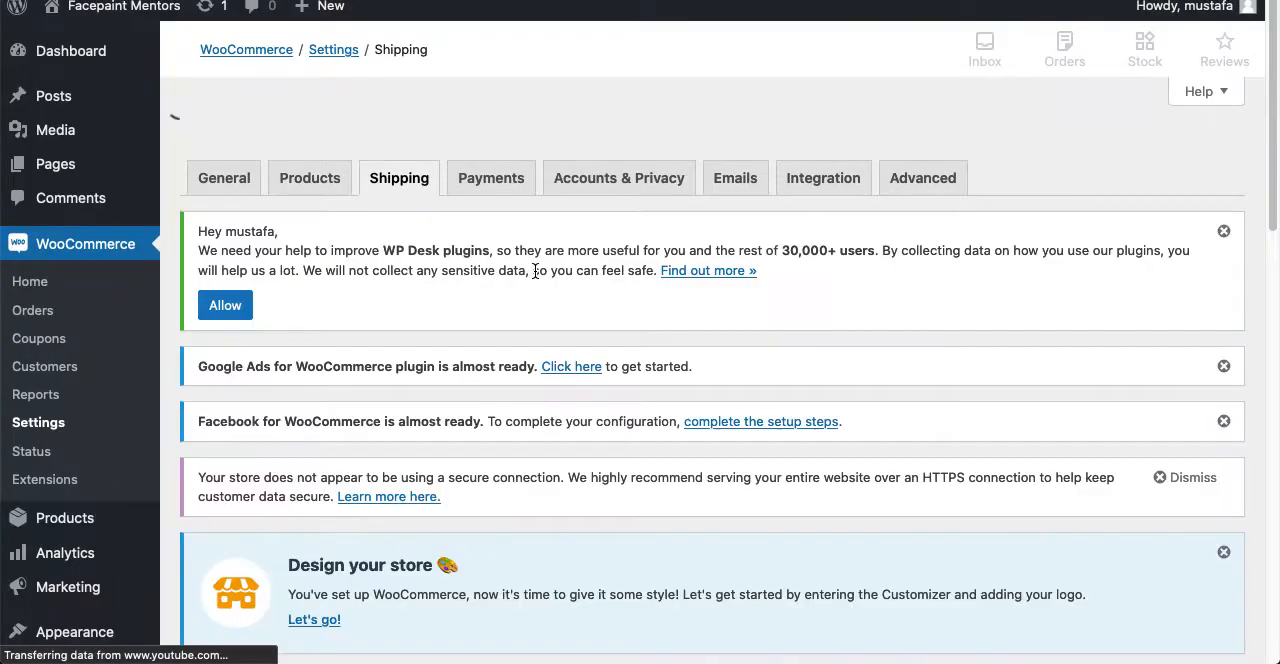
scroll(260, 448, down, 7)
scroll(260, 448, down, 4)
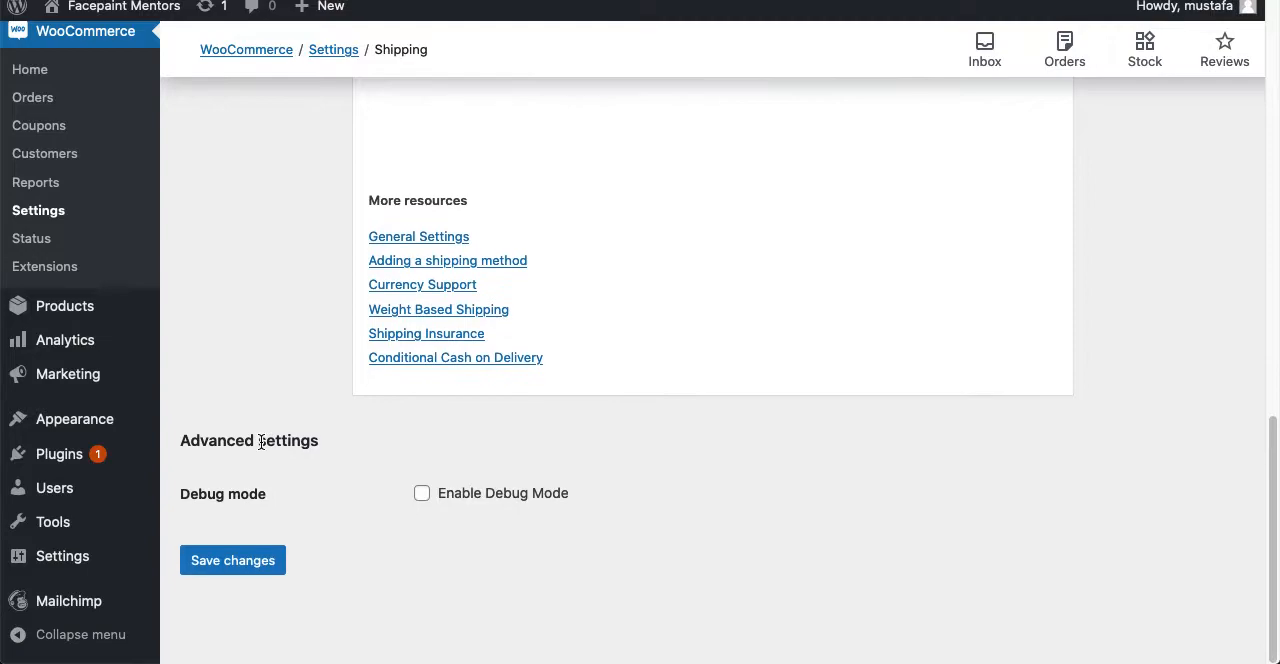
scroll(260, 445, up, 10)
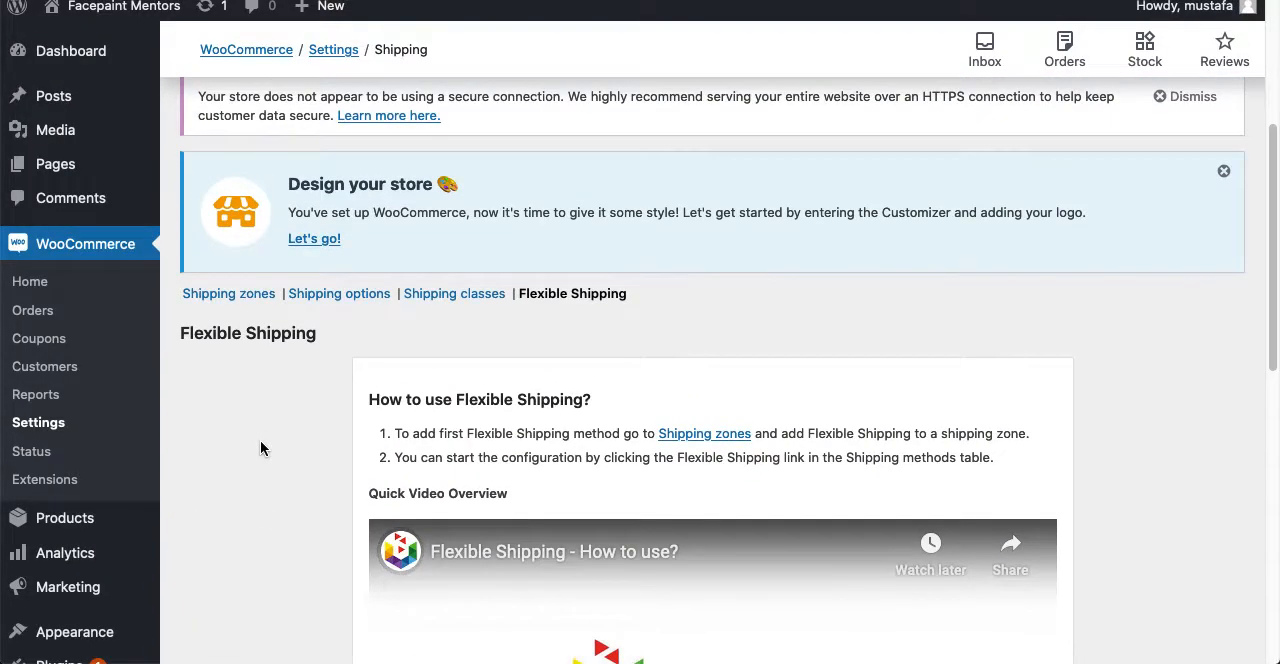
- Return to the shipping zones and open the United Kingdom zone for editing
click(195, 296)
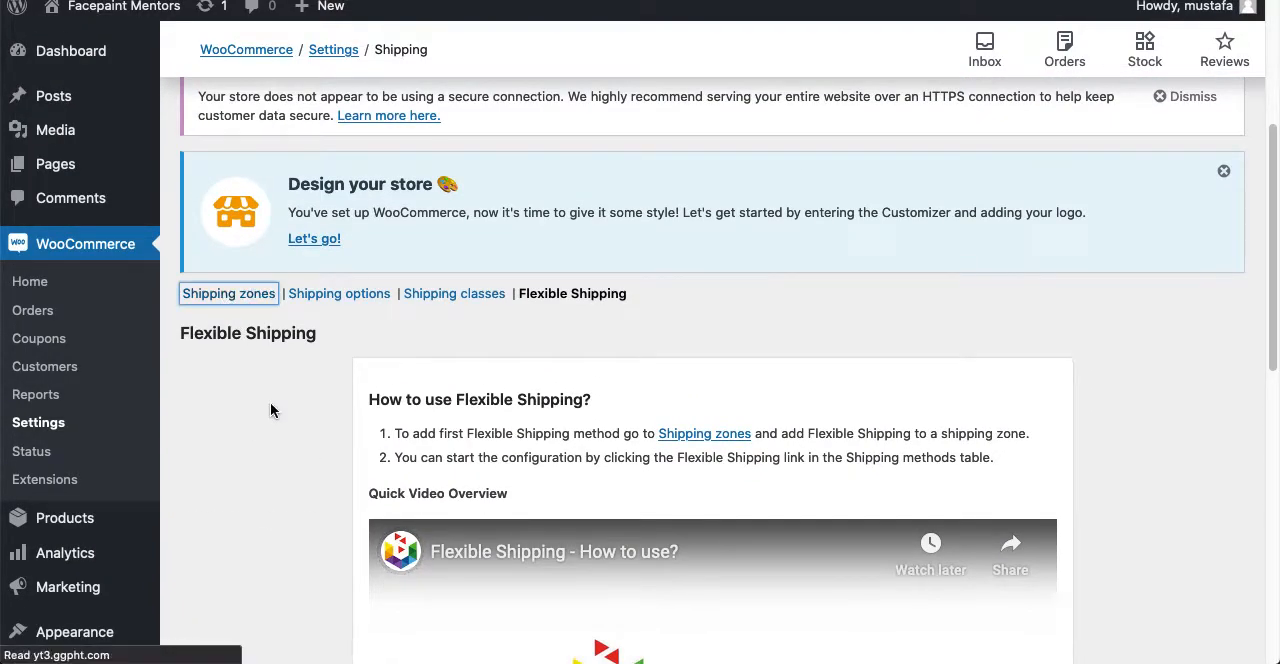
scroll(291, 497, down, 3)
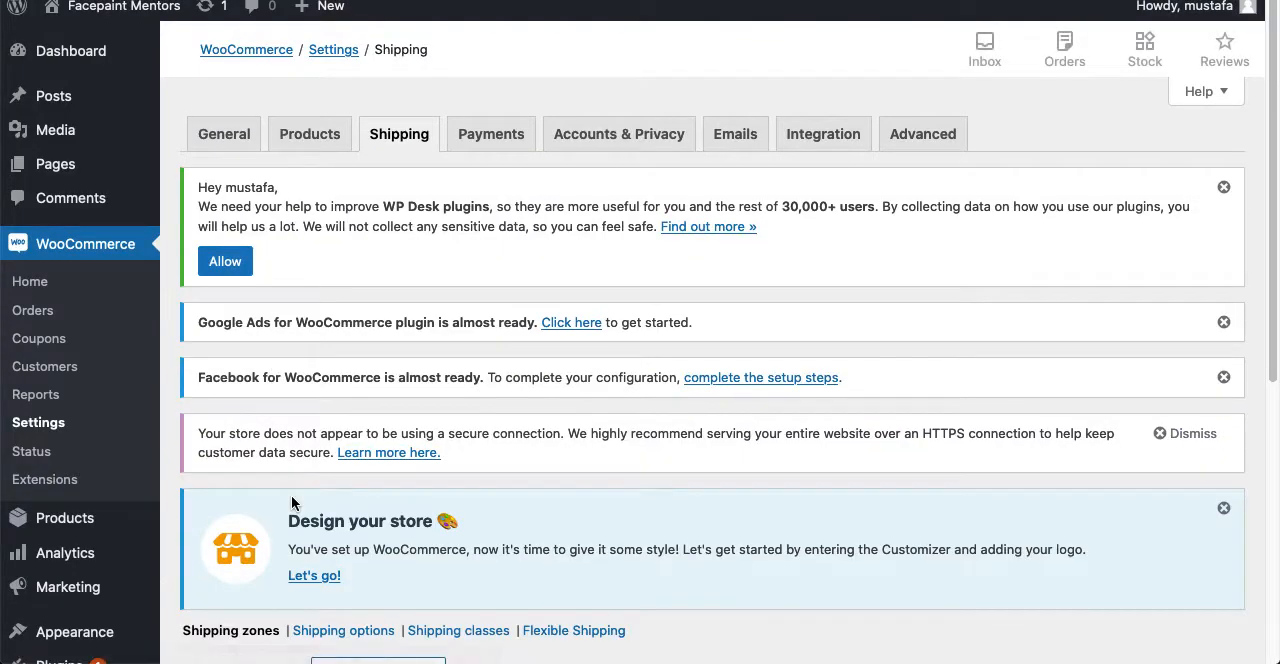
scroll(291, 497, down, 3)
click(254, 414)
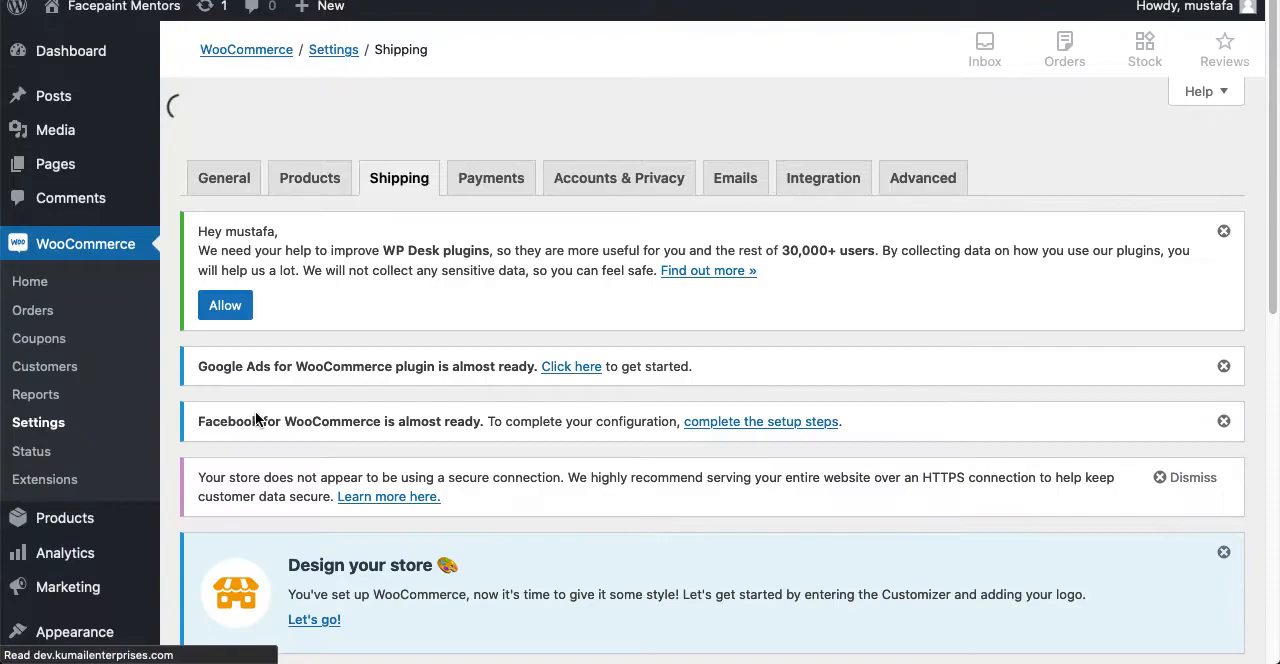
scroll(255, 418, down, 6)
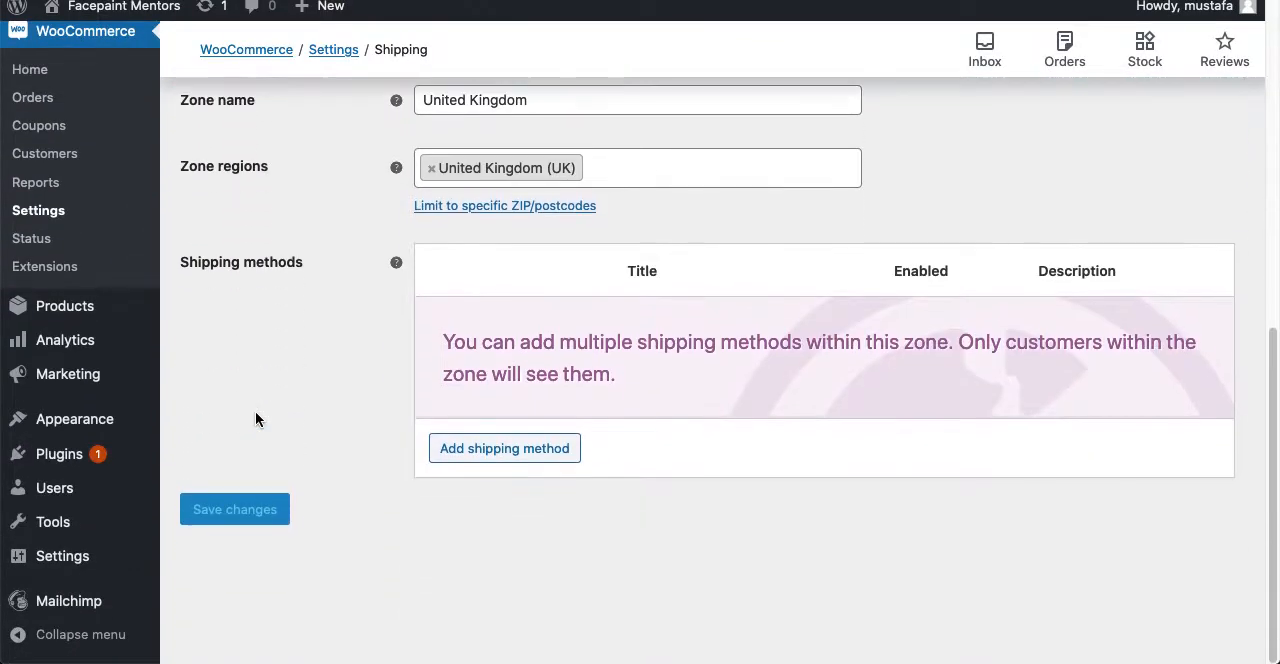
- Add Flexible Shipping as a shipping method for the United Kingdom zone
click(505, 448)
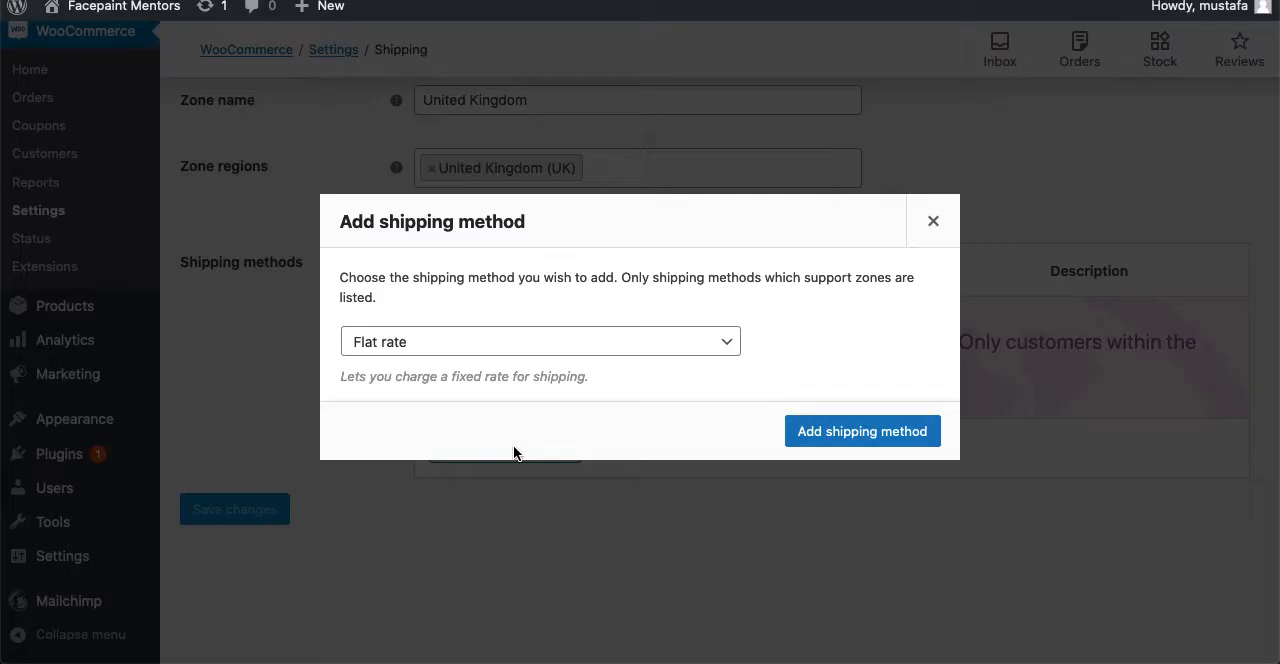
click(486, 342)
click(475, 396)
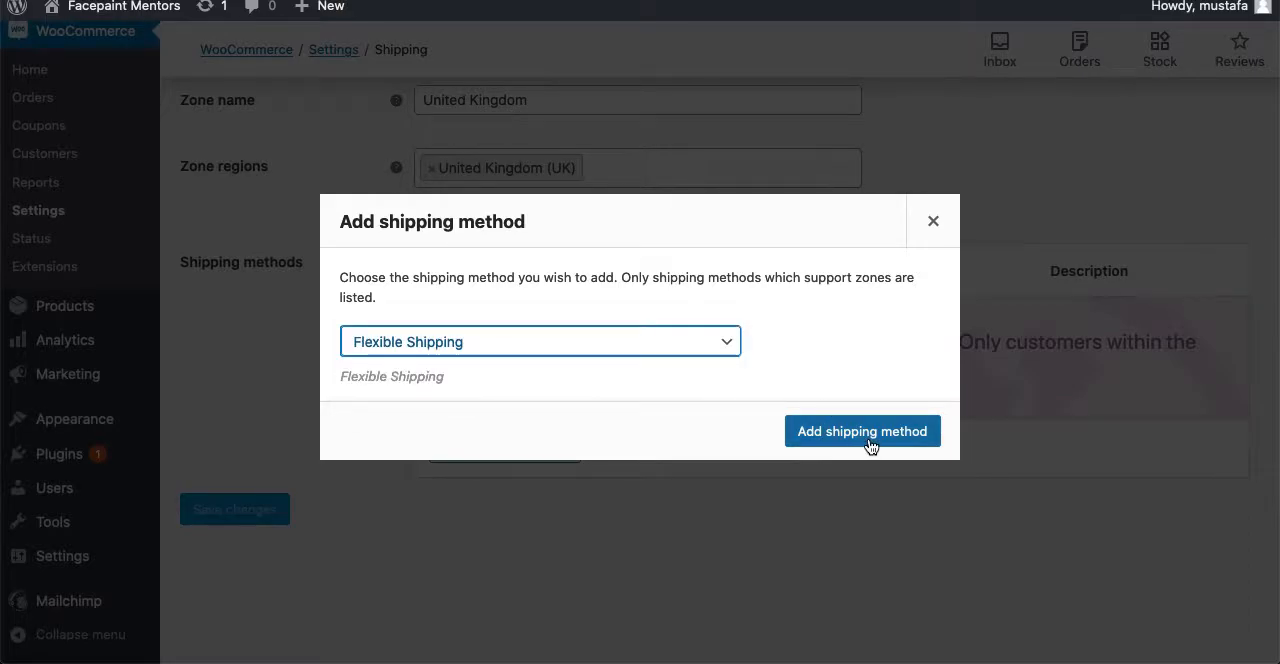
click(794, 428)
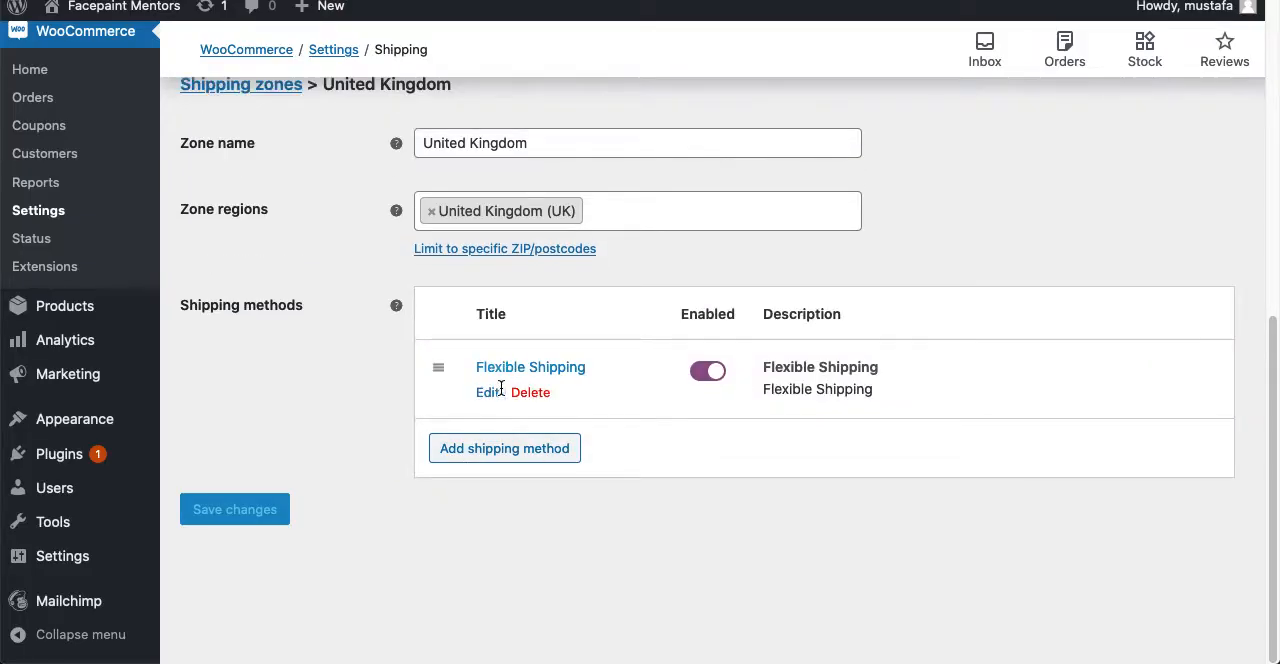
- Open the zone's Flexible Shipping method for editing and start a new shipping method within it
click(493, 392)
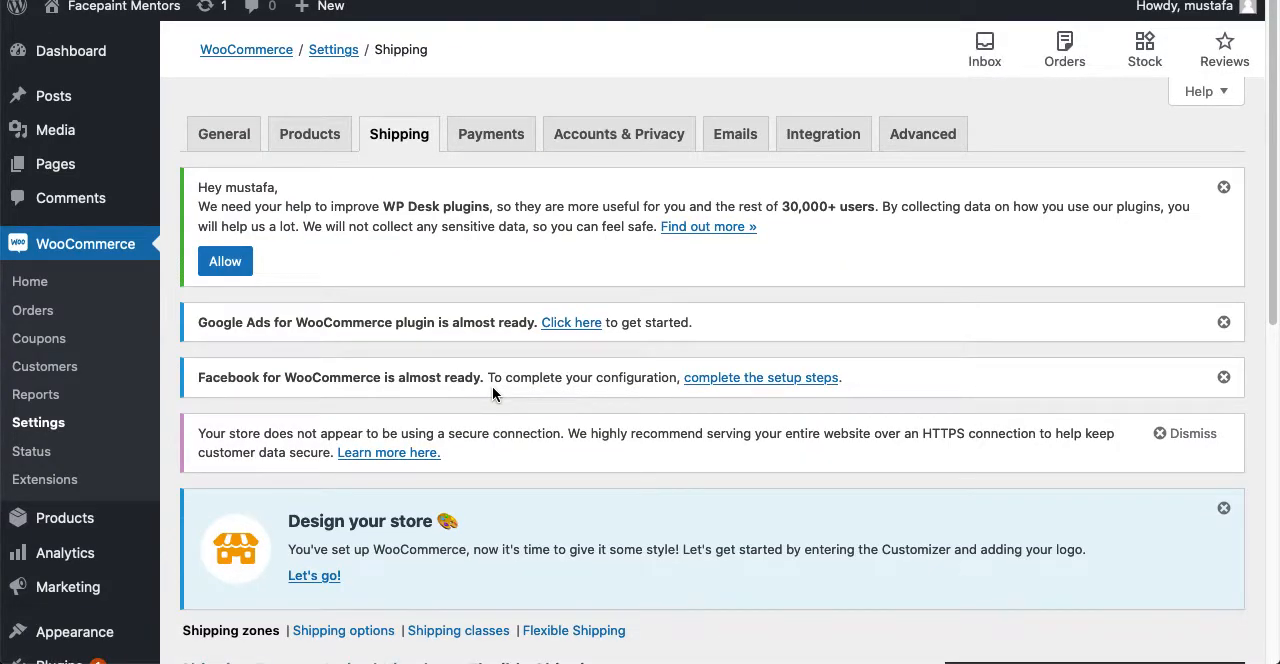
scroll(376, 363, down, 10)
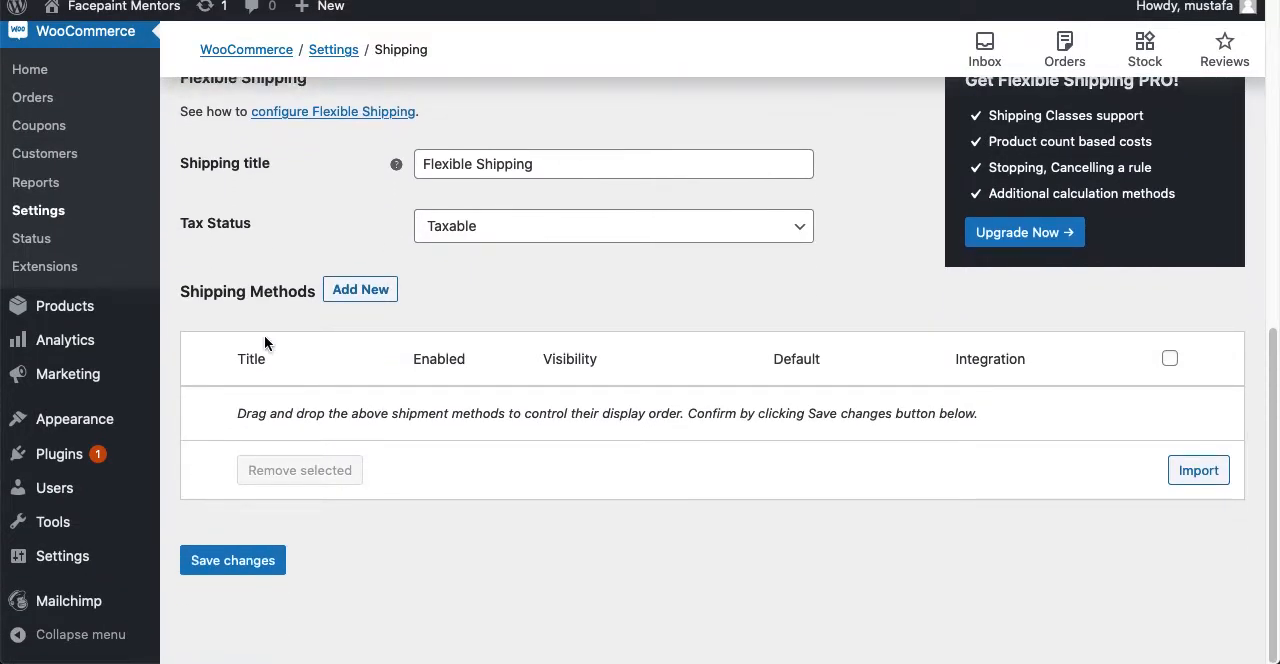
scroll(221, 317, up, 1)
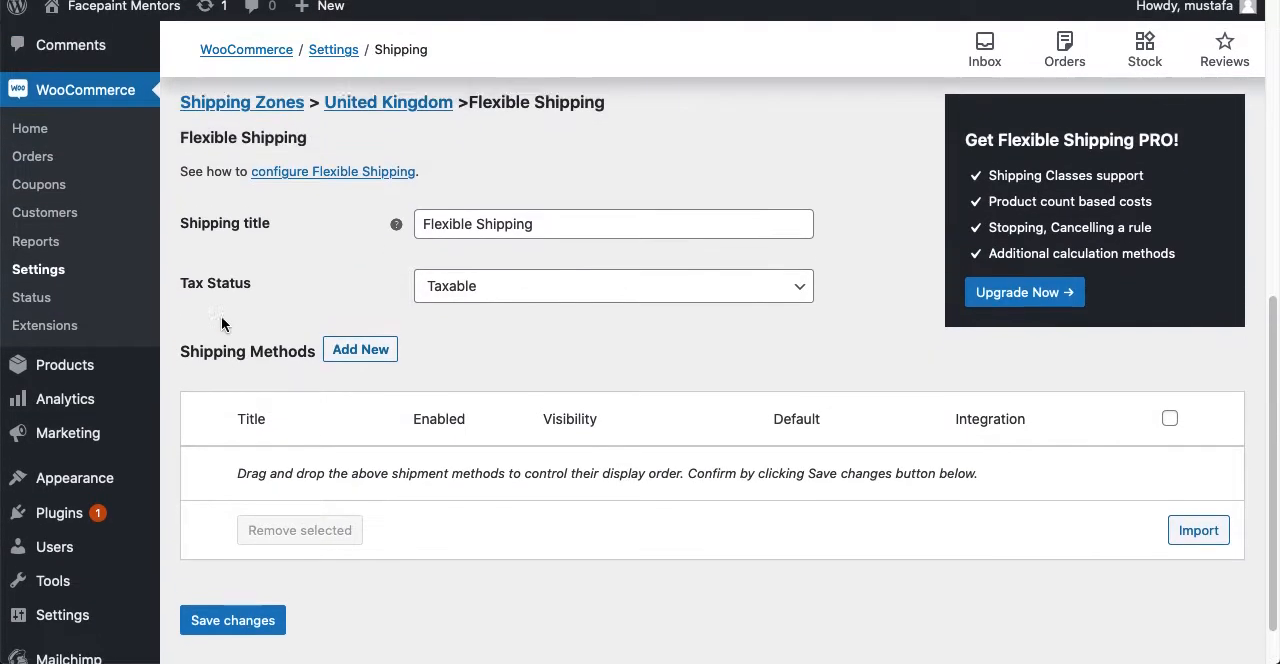
click(361, 356)
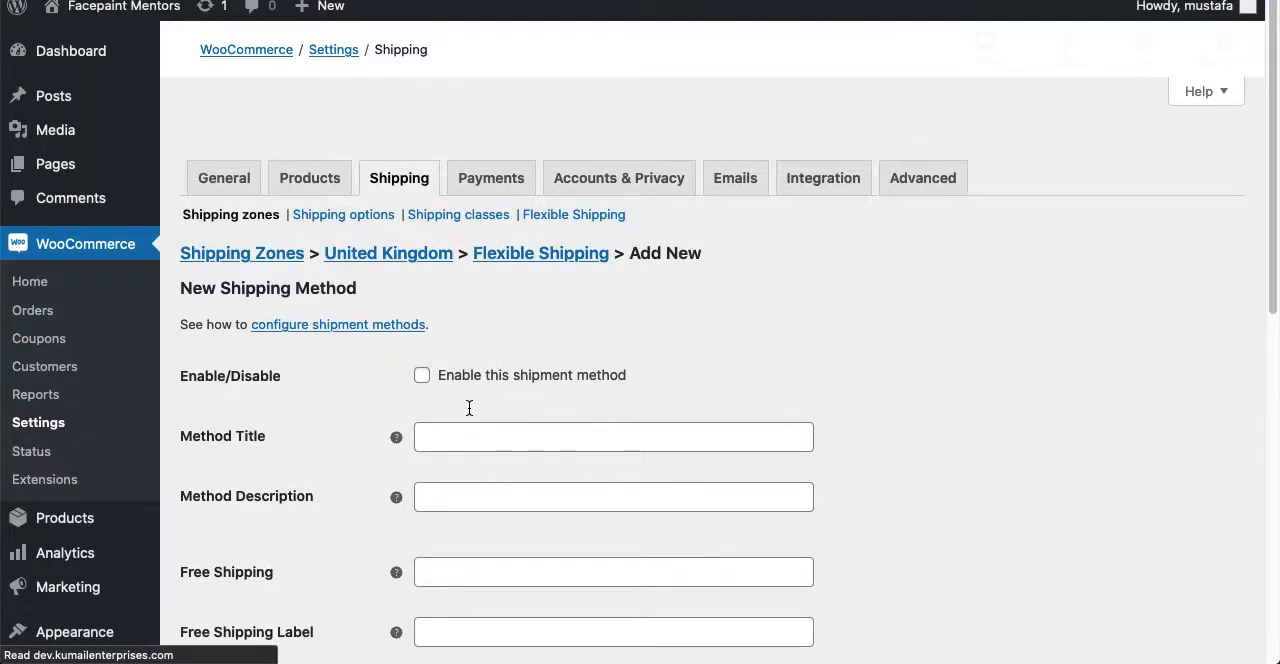
- Enable the new shipment method and title it "Unied kingdom Discounted Shipping"
scroll(425, 340, down, 10)
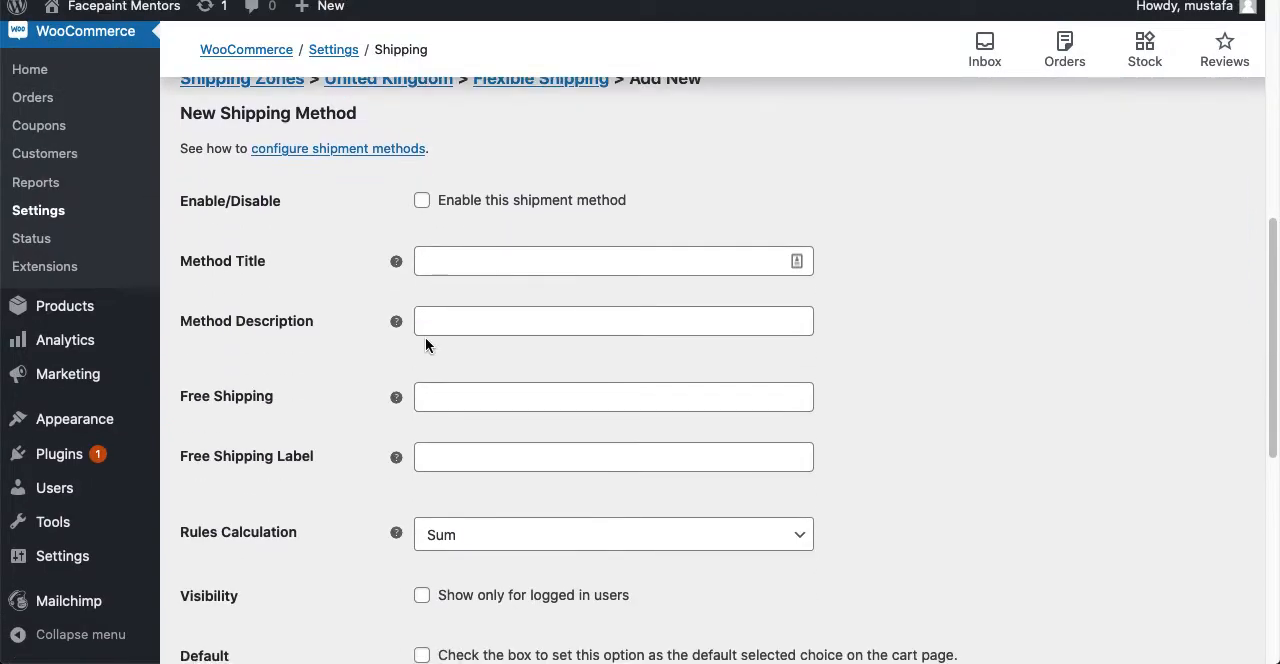
scroll(531, 585, down, 5)
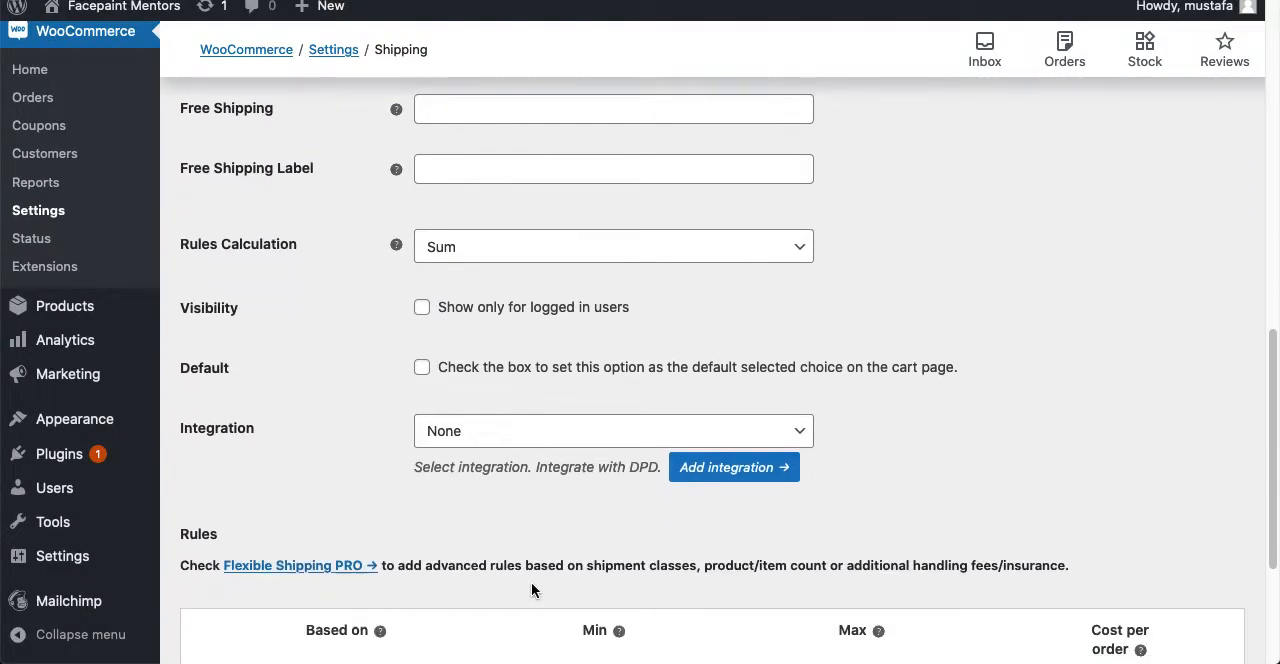
scroll(420, 510, up, 5)
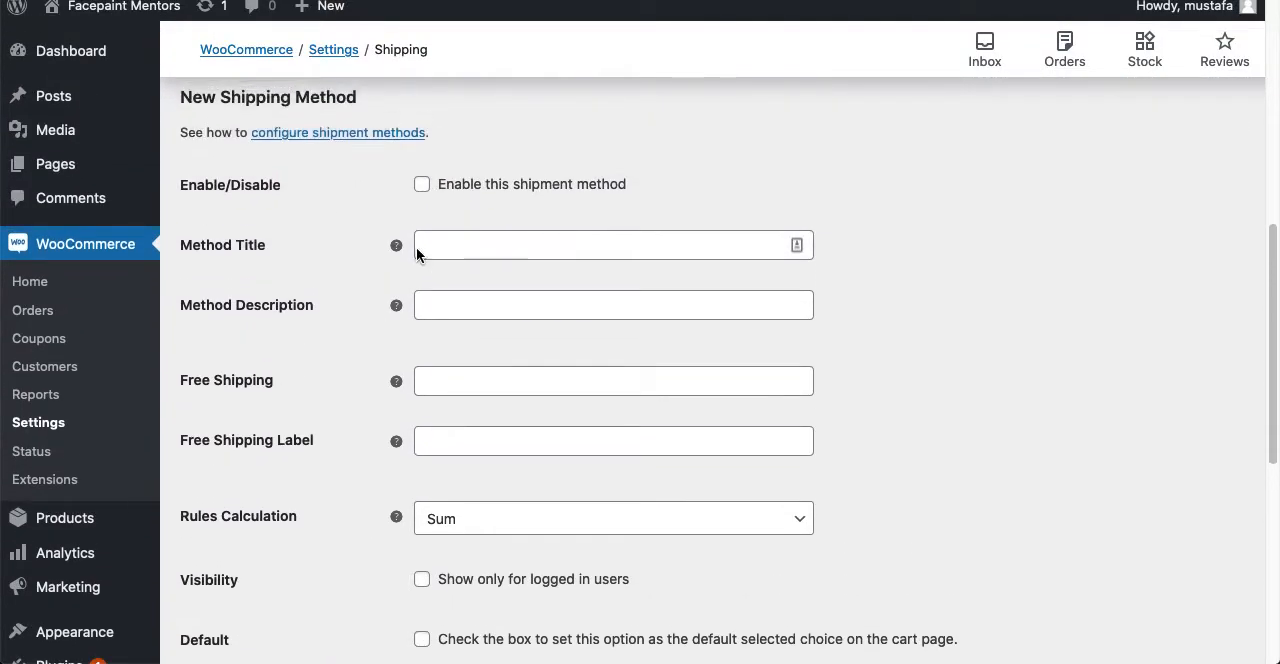
click(416, 192)
click(552, 246)
text(Unied kingdon)
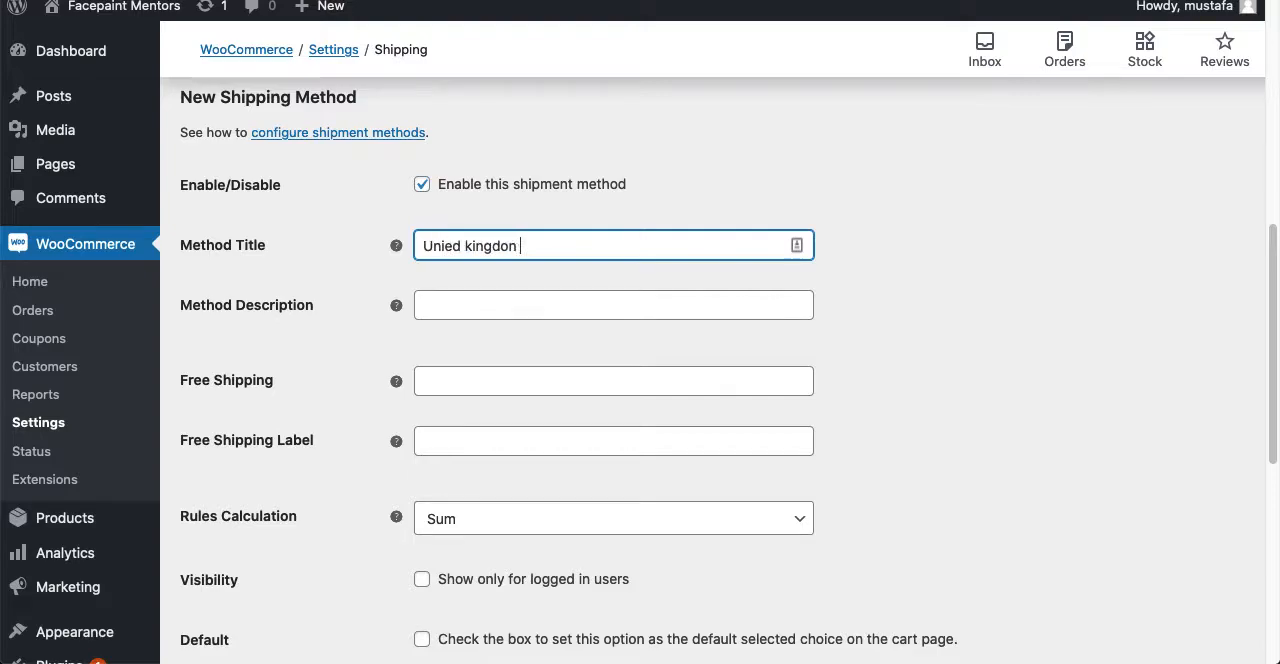
key(BackSpace)
key(BackSpace)
text(m Discounted Shipping)
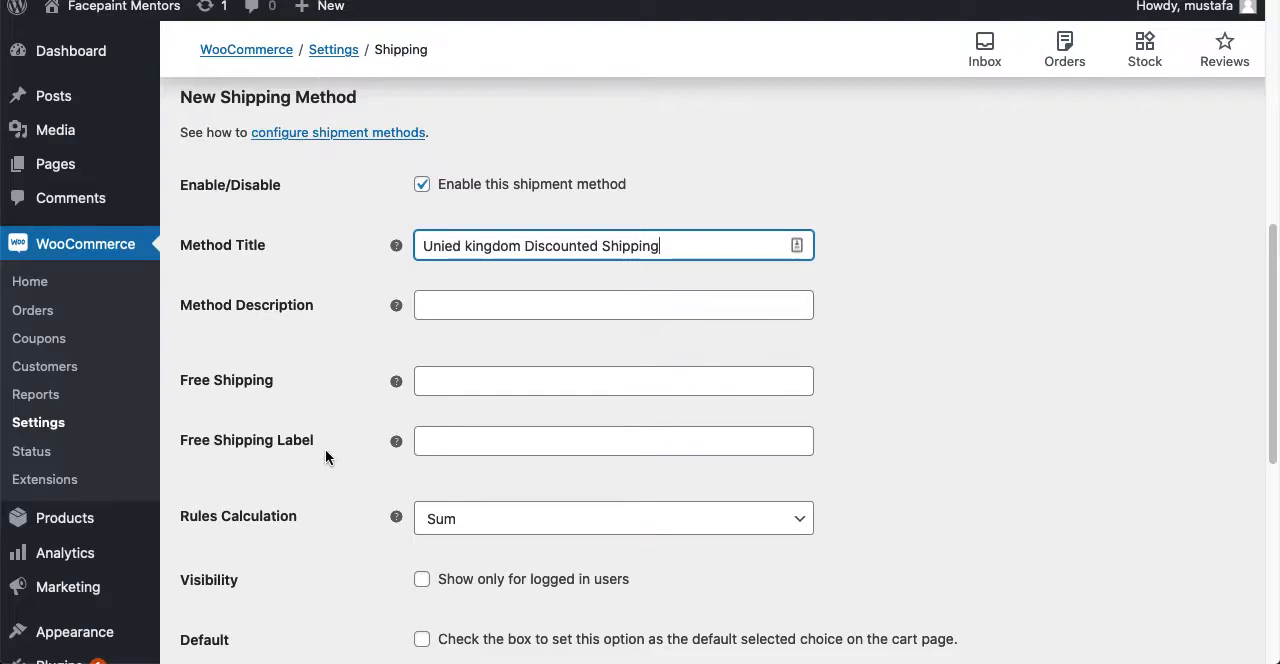
- Try "Free Shipping" as the method's Free Shipping value, clear the entry and check the field's help
scroll(325, 452, down, 2)
scroll(325, 457, down, 1)
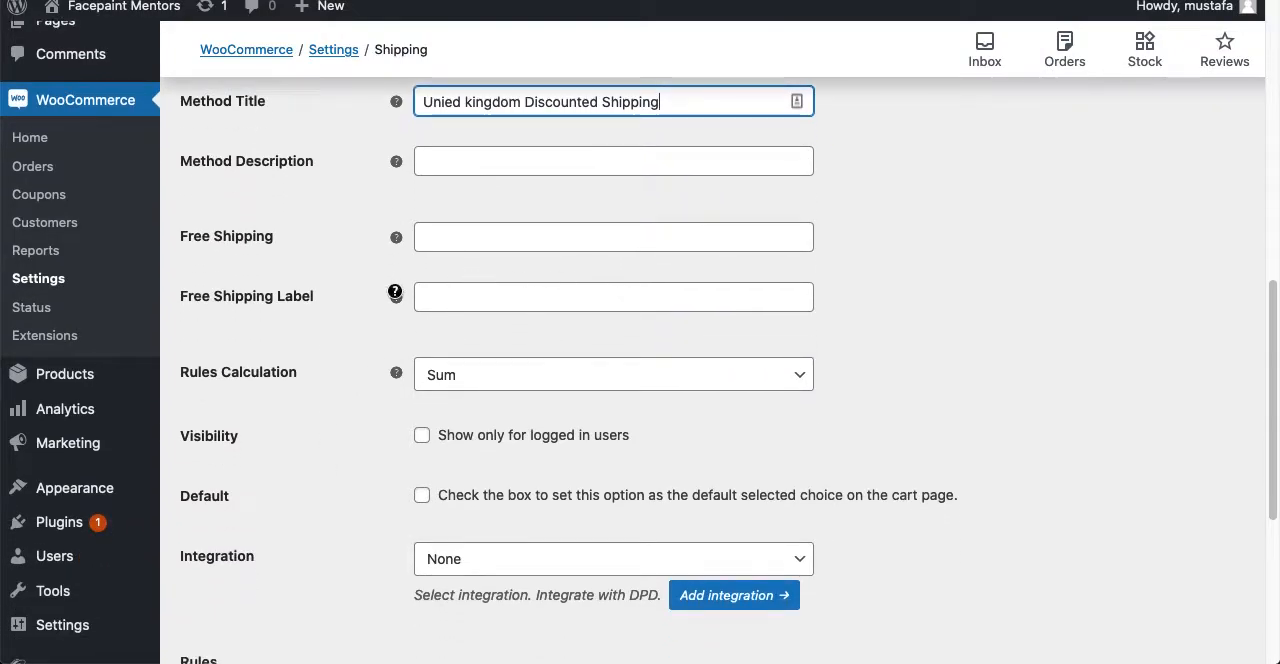
click(474, 240)
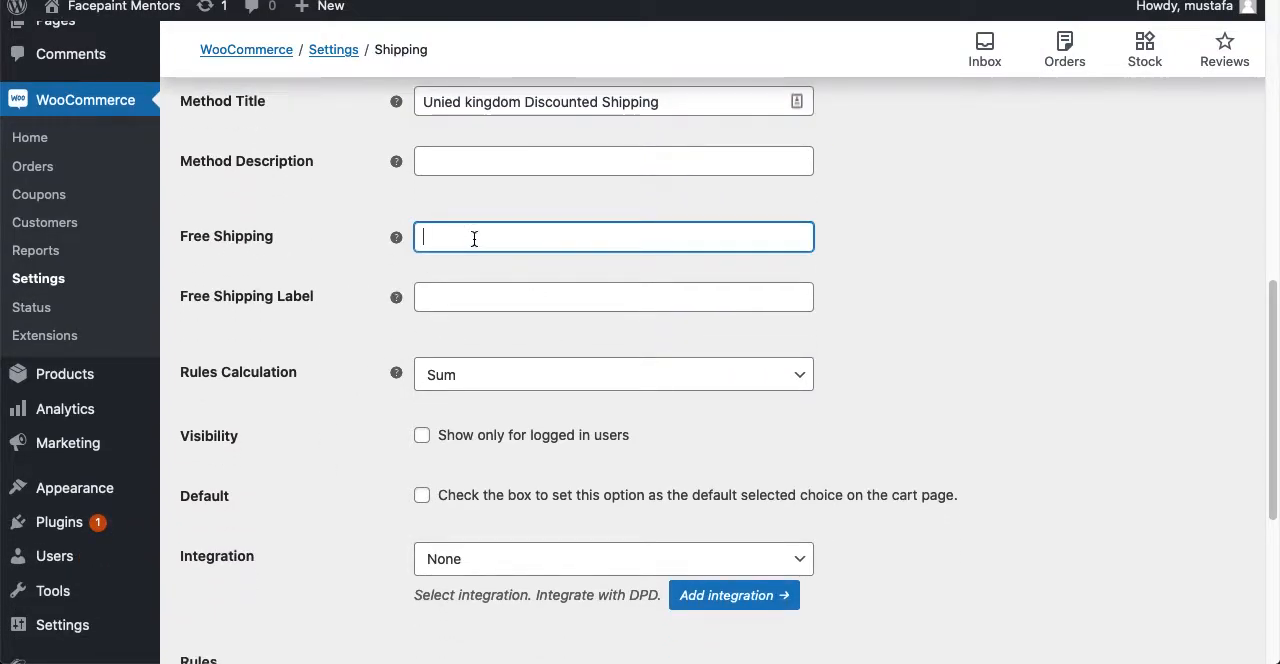
text(Free Shipping)
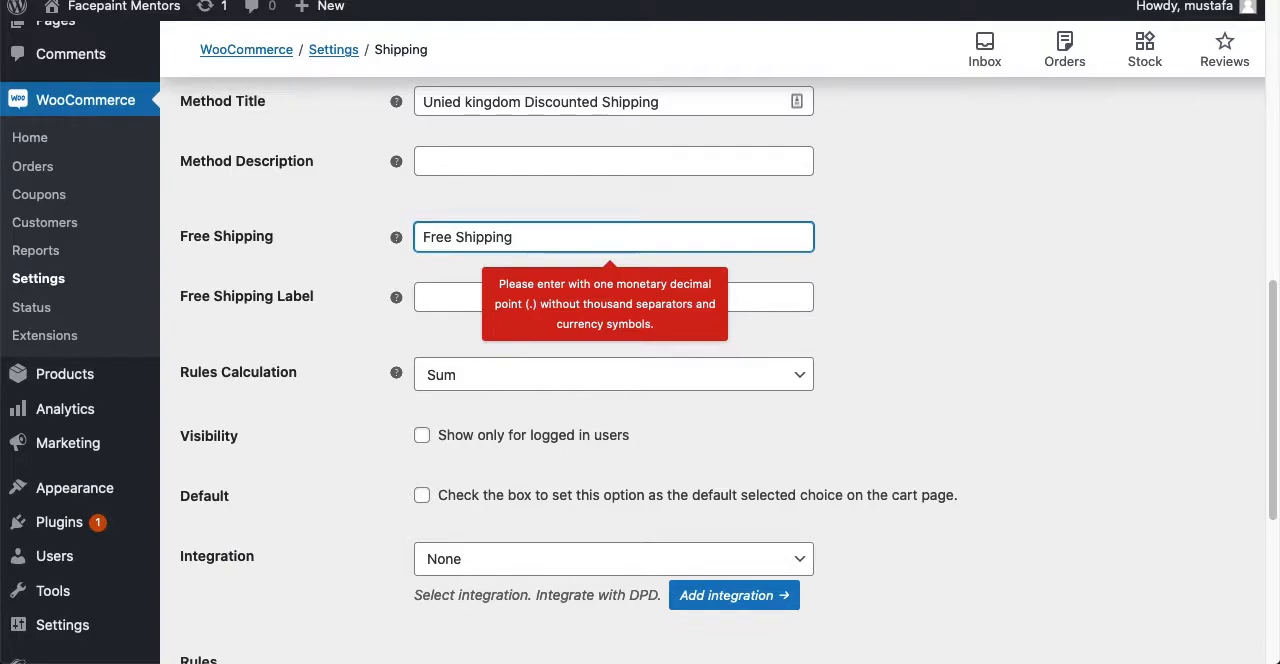
key(super+a)
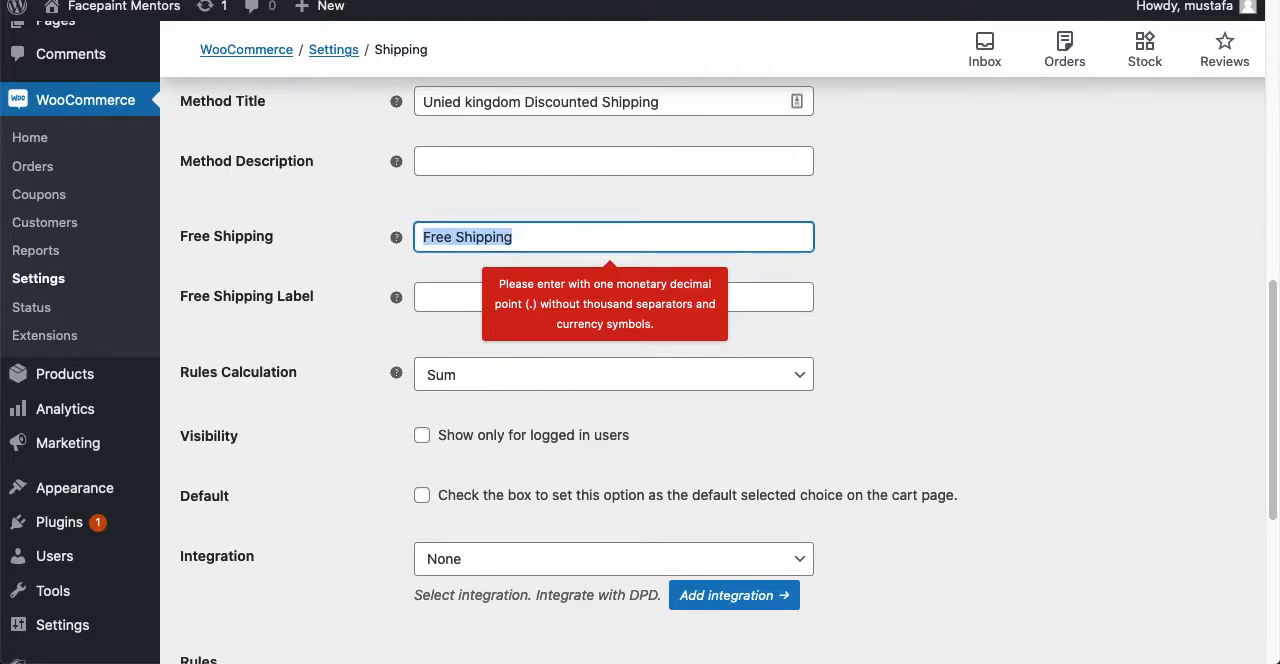
key(BackSpace)
mouse_move(393, 241)
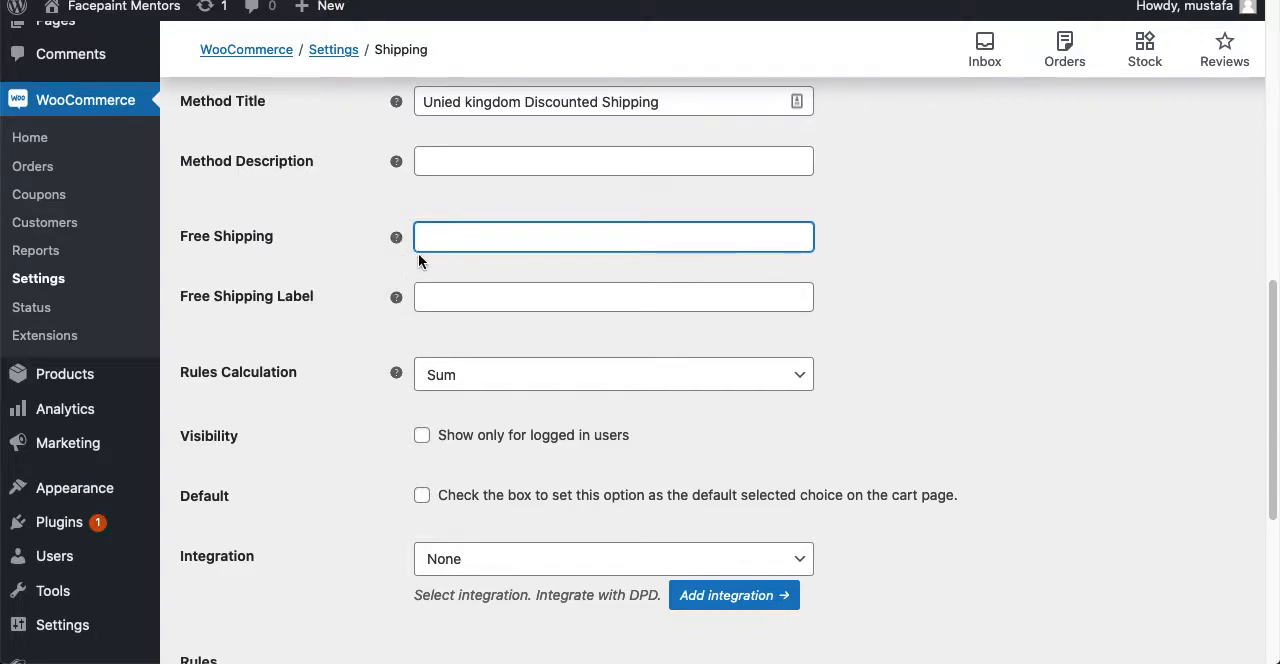
scroll(345, 379, down, 2)
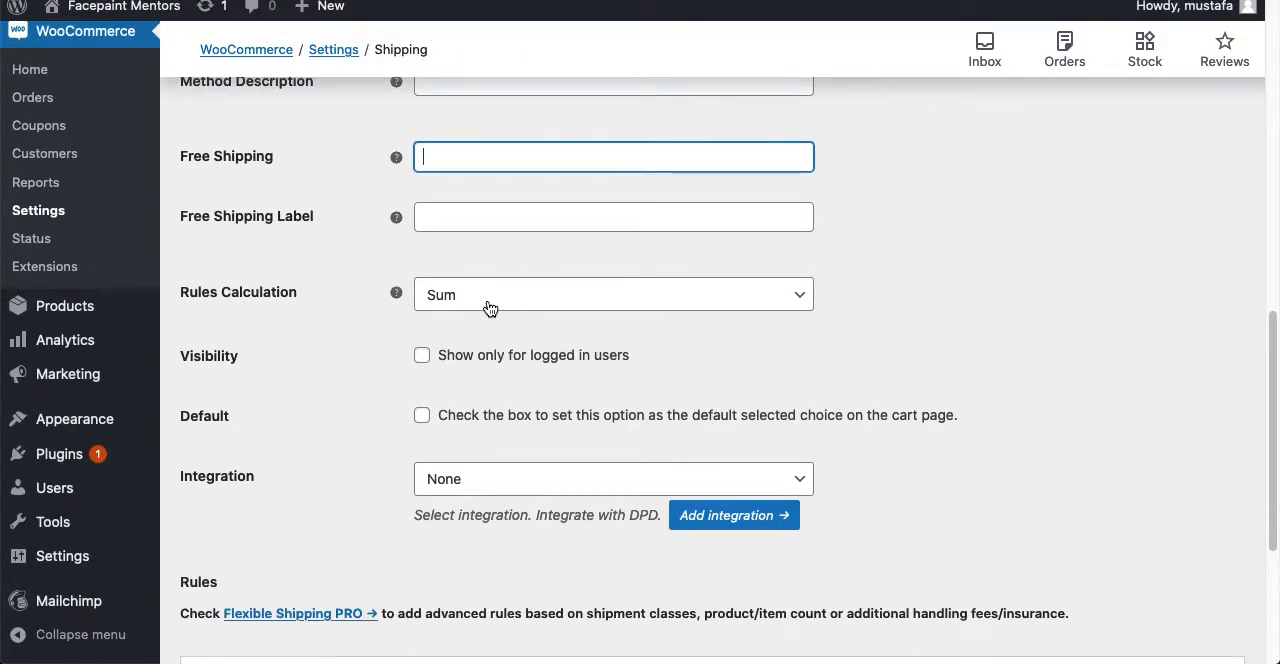
- Base the first shipping rule of the United Kingdom discounted method on Price
scroll(361, 385, down, 1)
scroll(361, 387, down, 5)
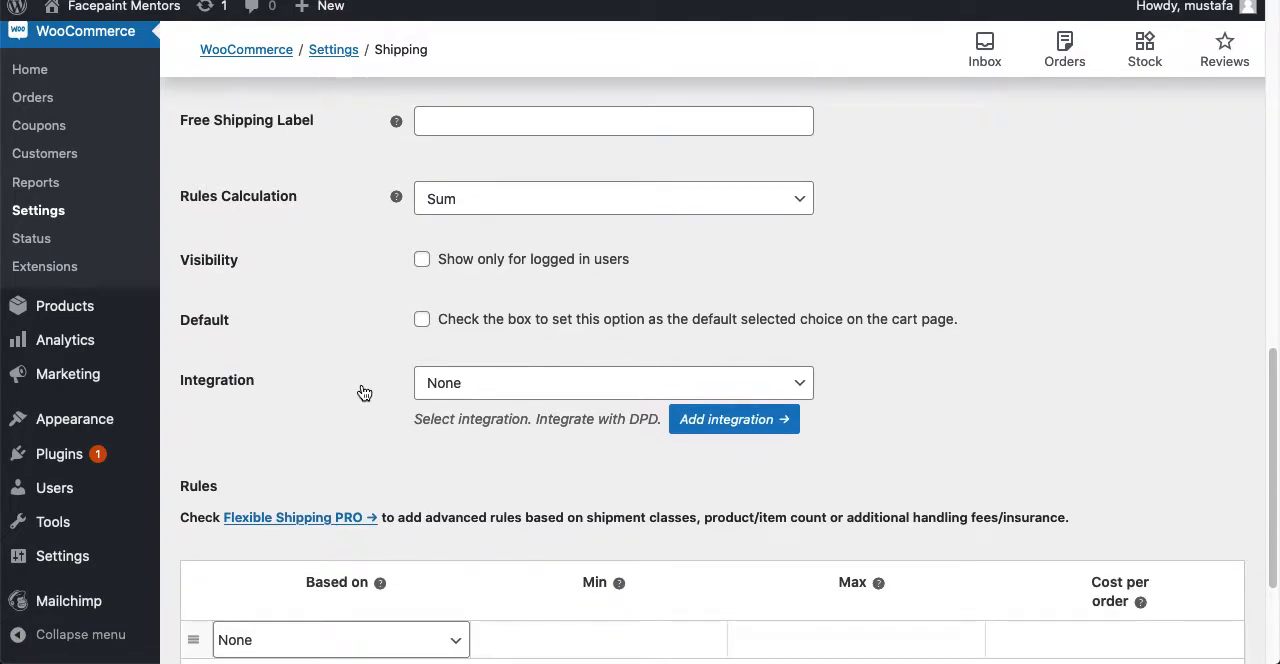
scroll(370, 358, up, 2)
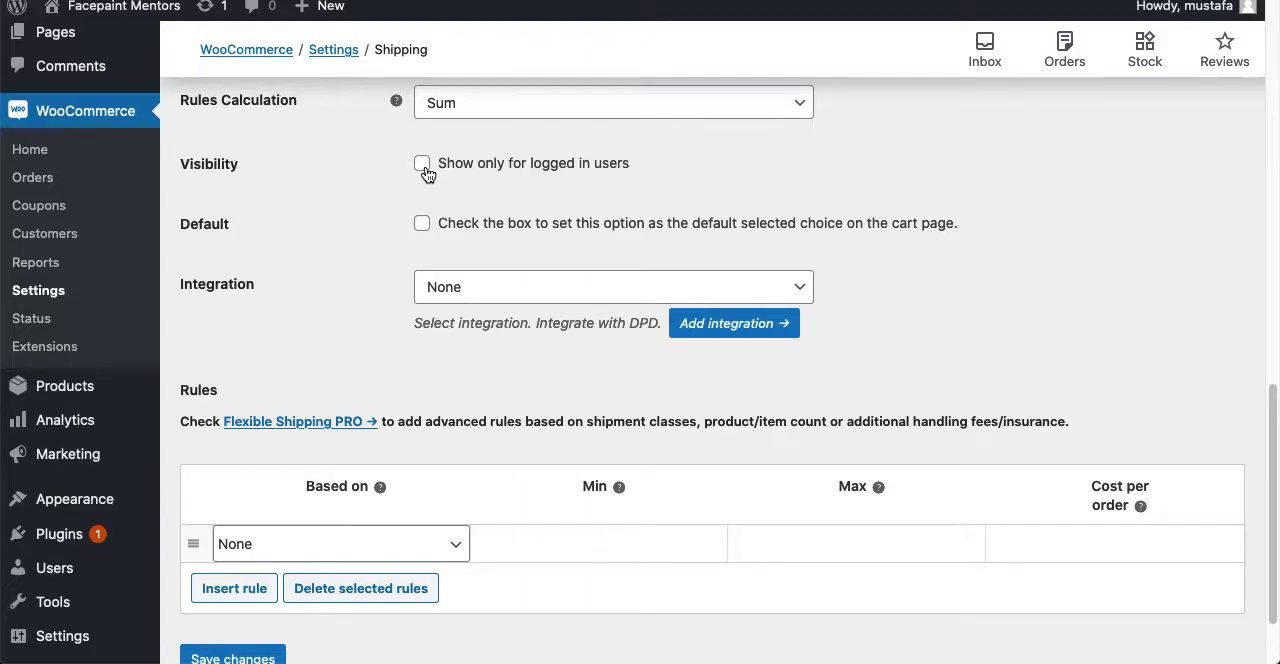
scroll(400, 330, down, 2)
click(291, 440)
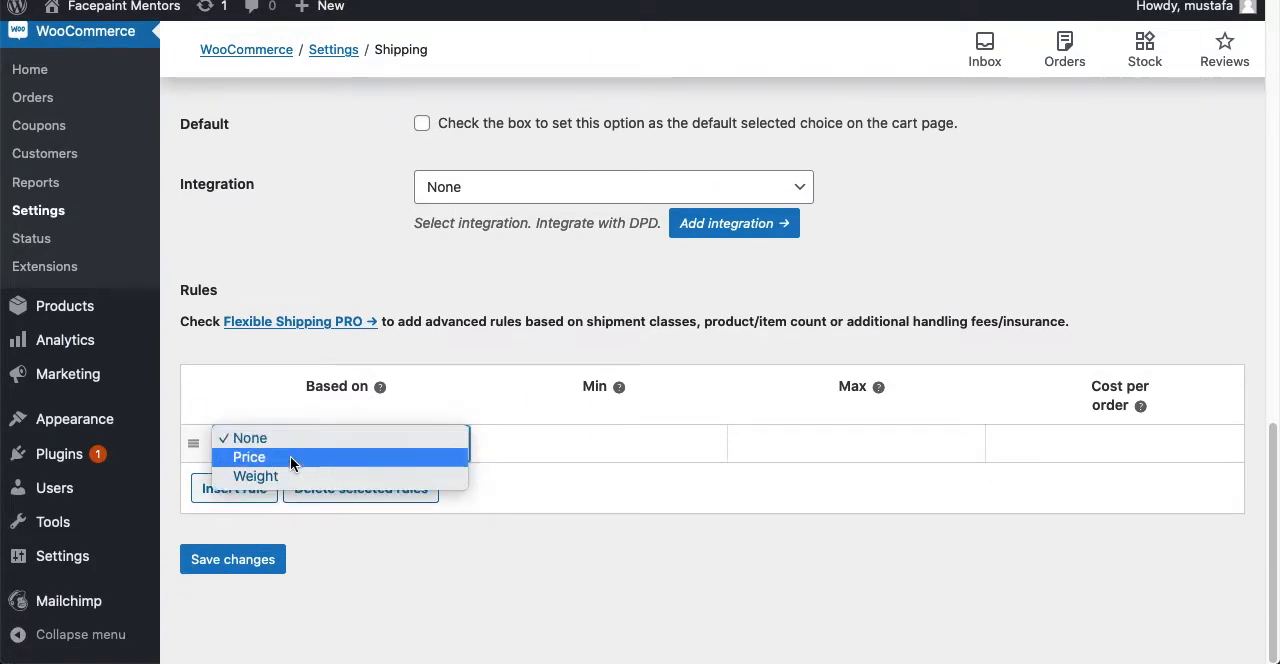
click(290, 459)
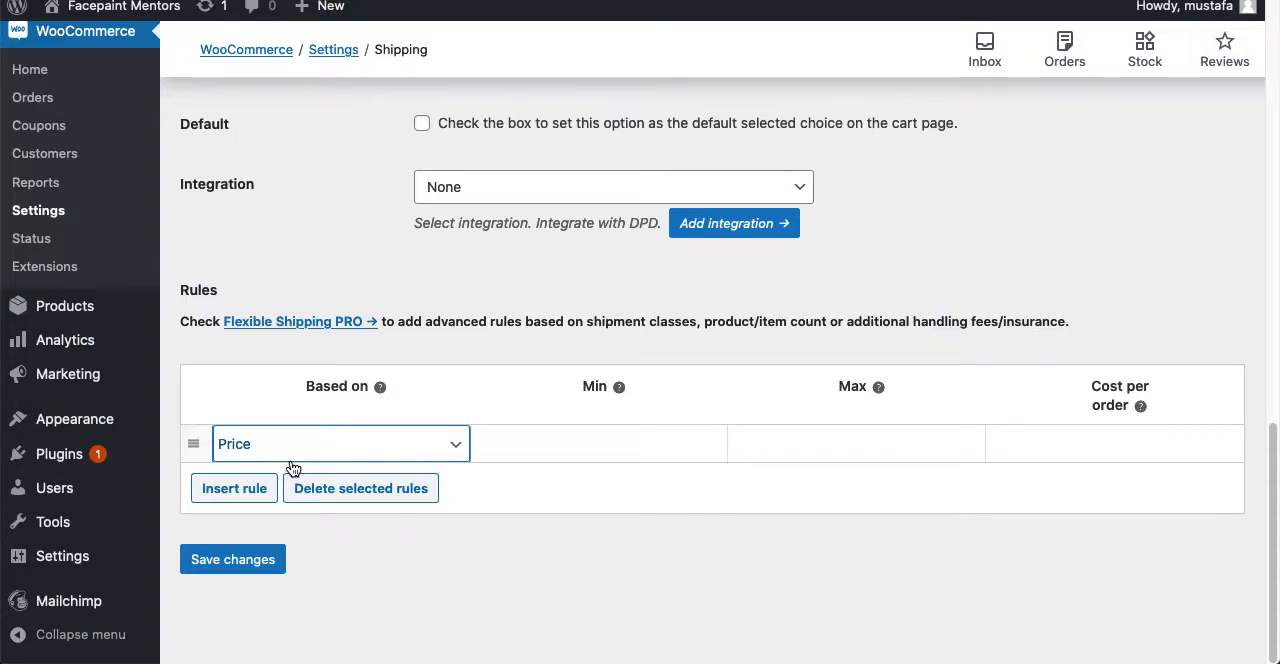
- Set the price rule's minimum to 1 and maximum to 70, and save the shipping method
click(633, 431)
text(1)
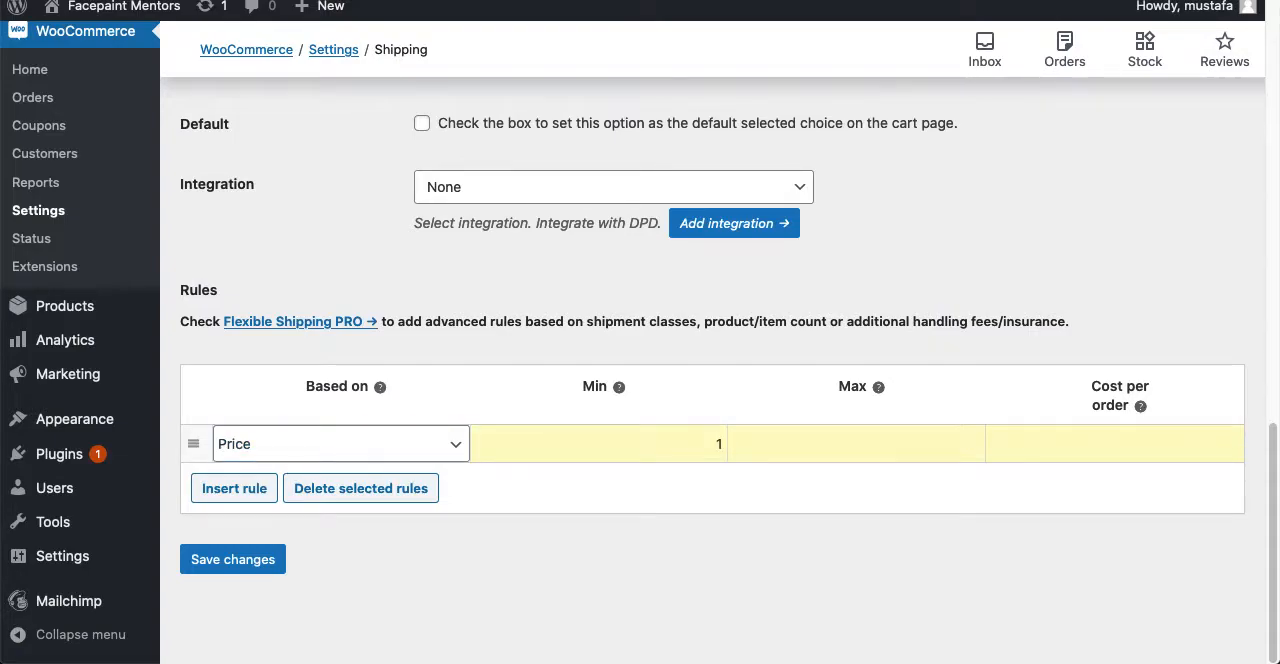
text(7)
key(BackSpace)
text(70)
click(255, 562)
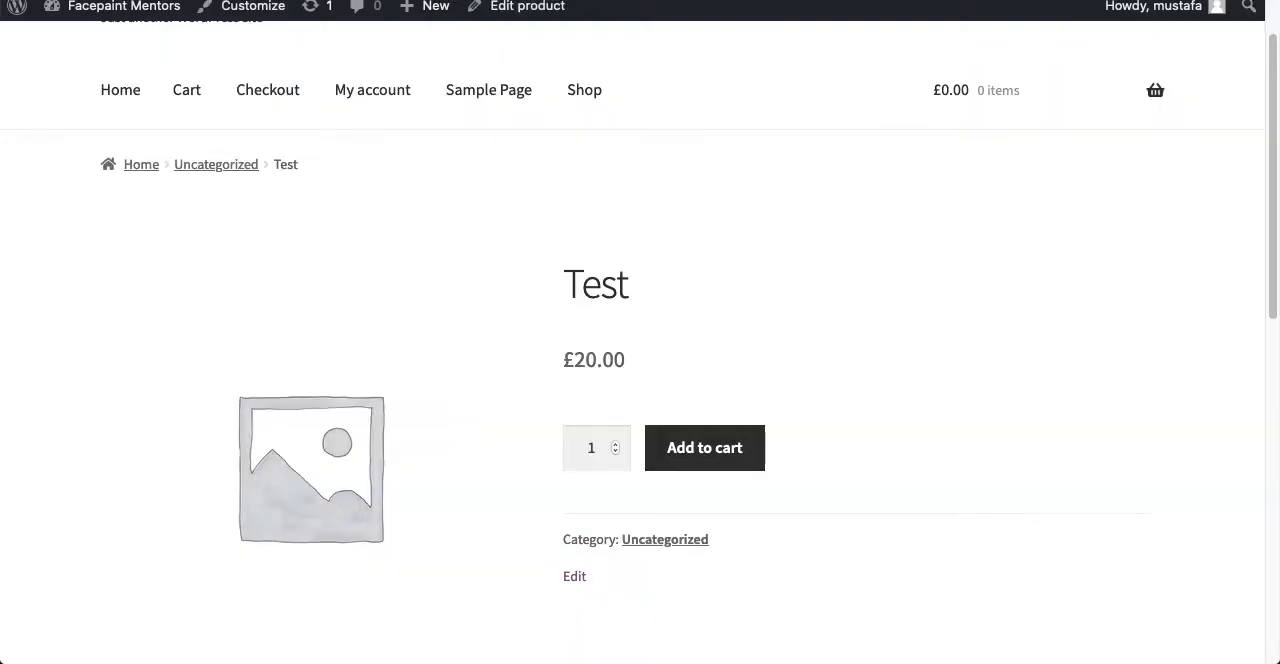
- Reload the Test product page, switch to Skype and look through the messages in the open PVC Banners Printing group chat
key(super+l)
key(Return)
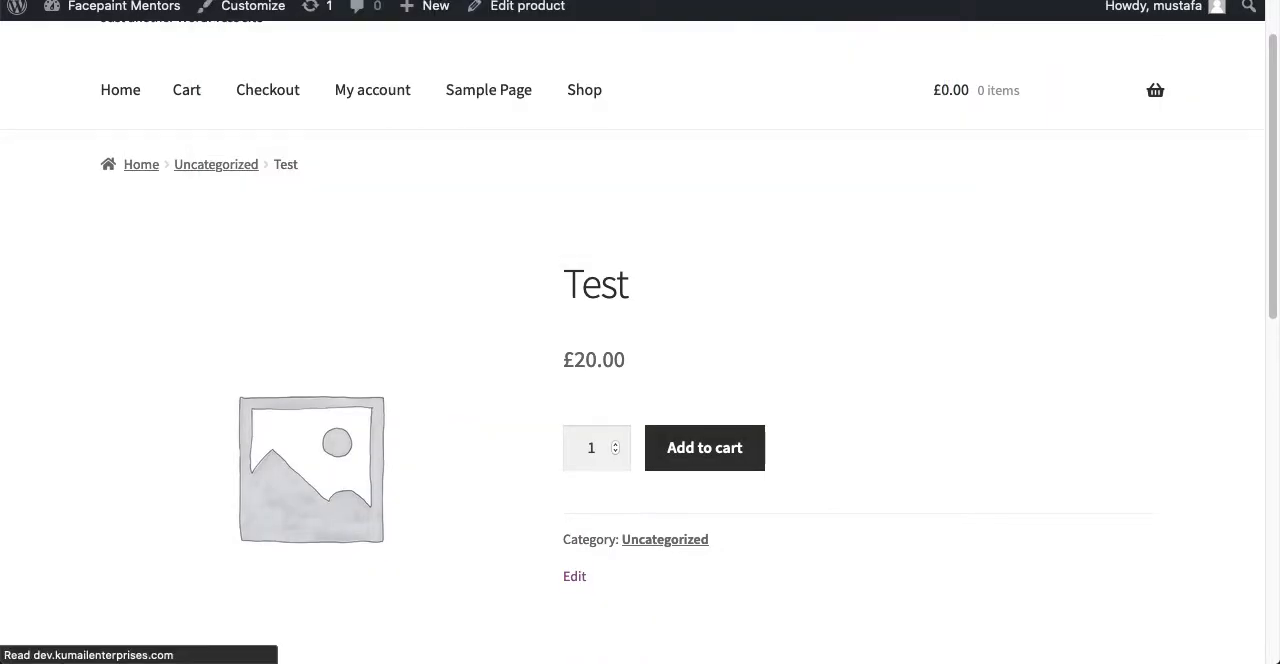
mouse_move(790, 656)
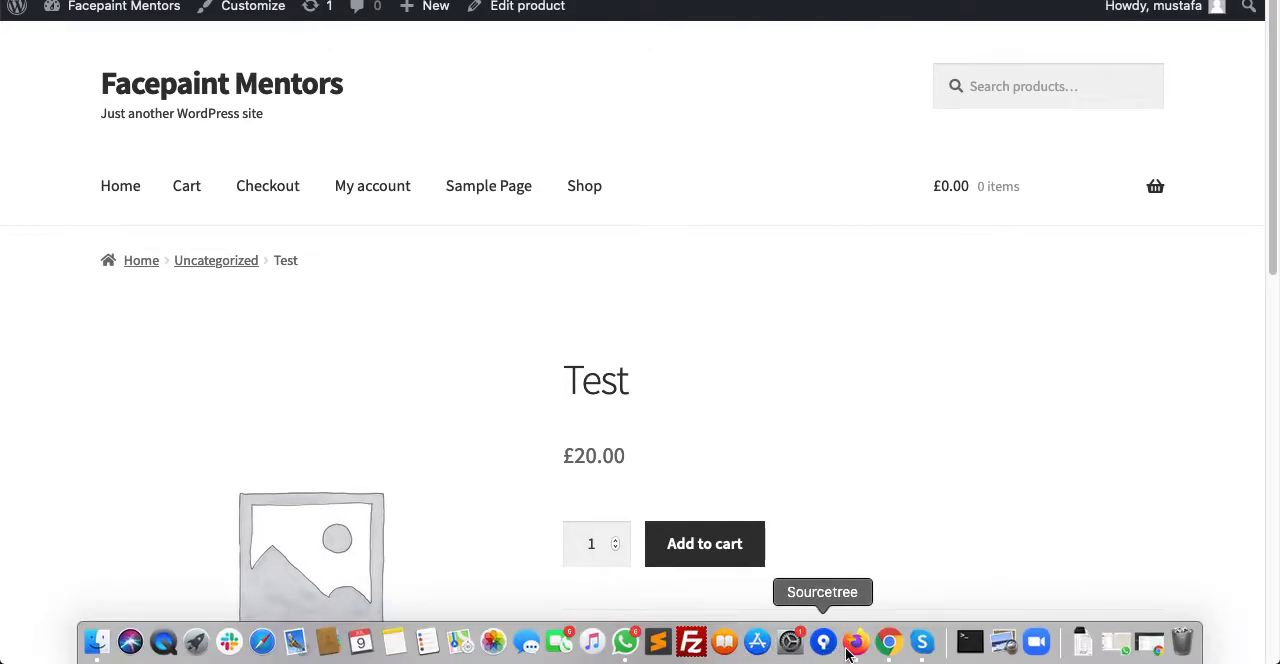
click(922, 641)
scroll(537, 484, up, 5)
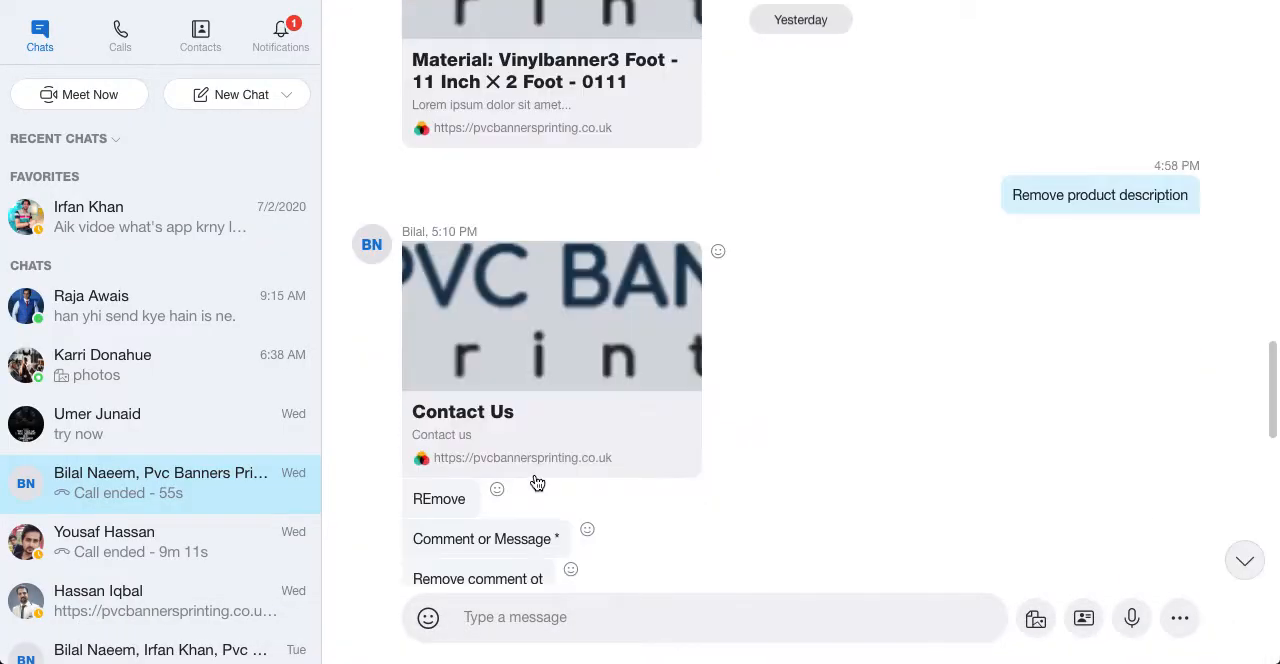
scroll(537, 484, up, 15)
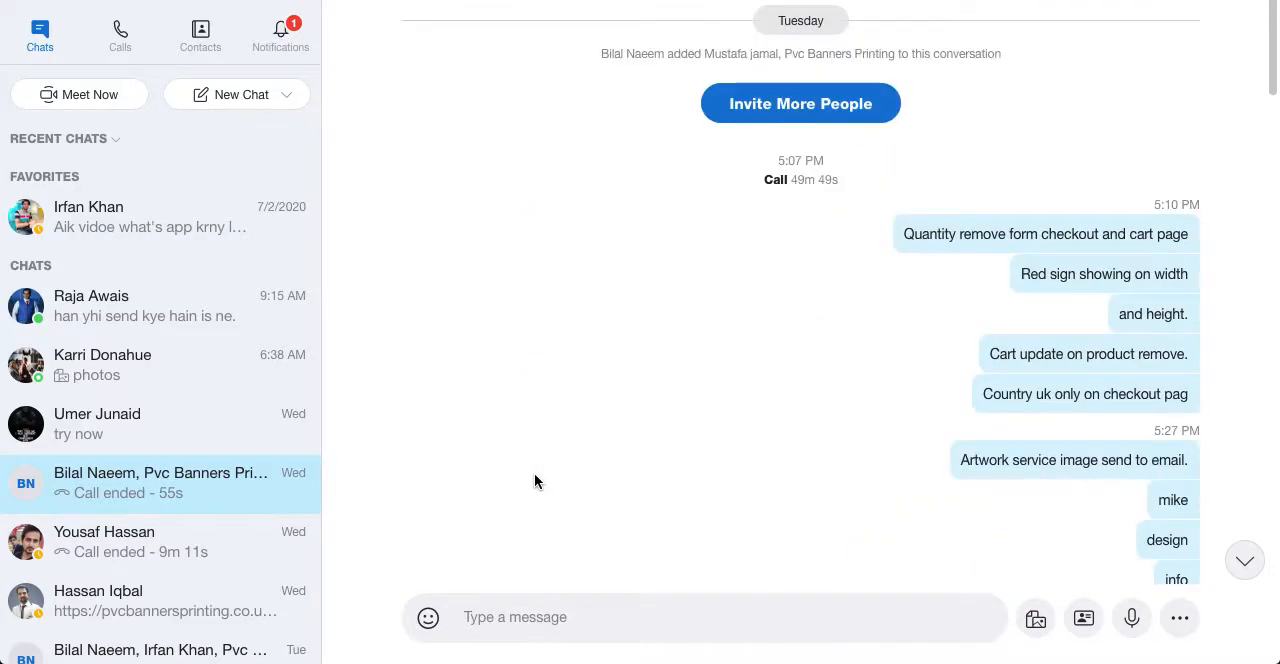
scroll(535, 482, down, 10)
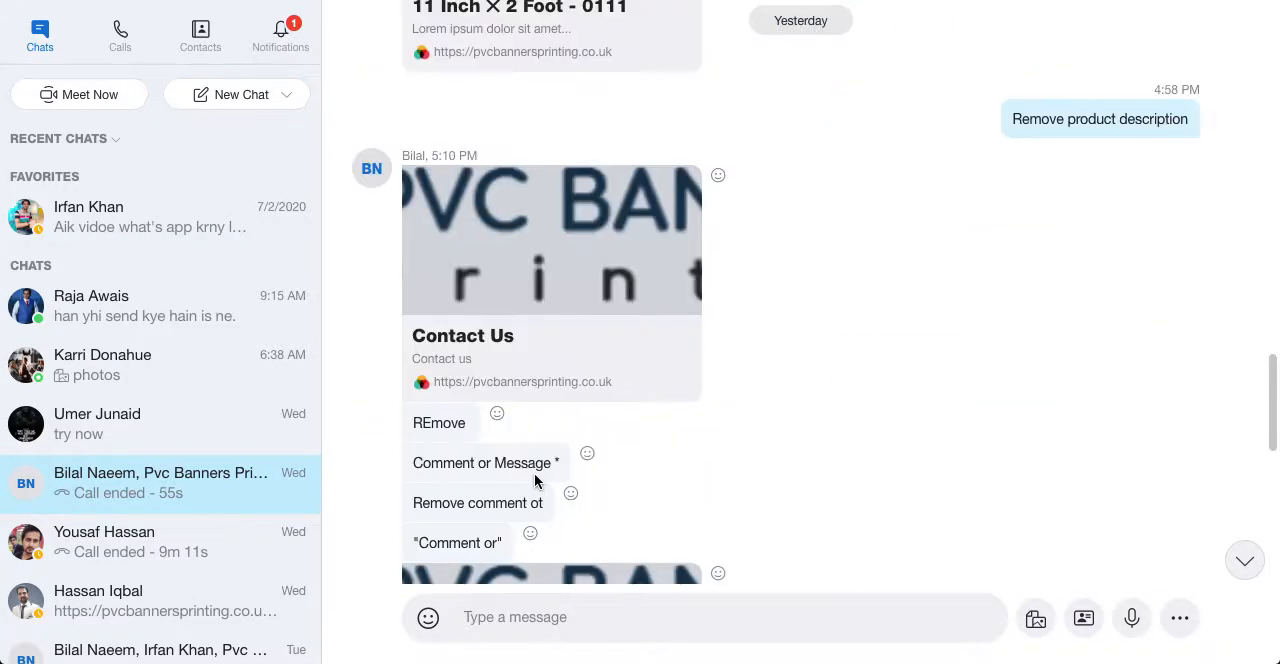
scroll(536, 483, down, 10)
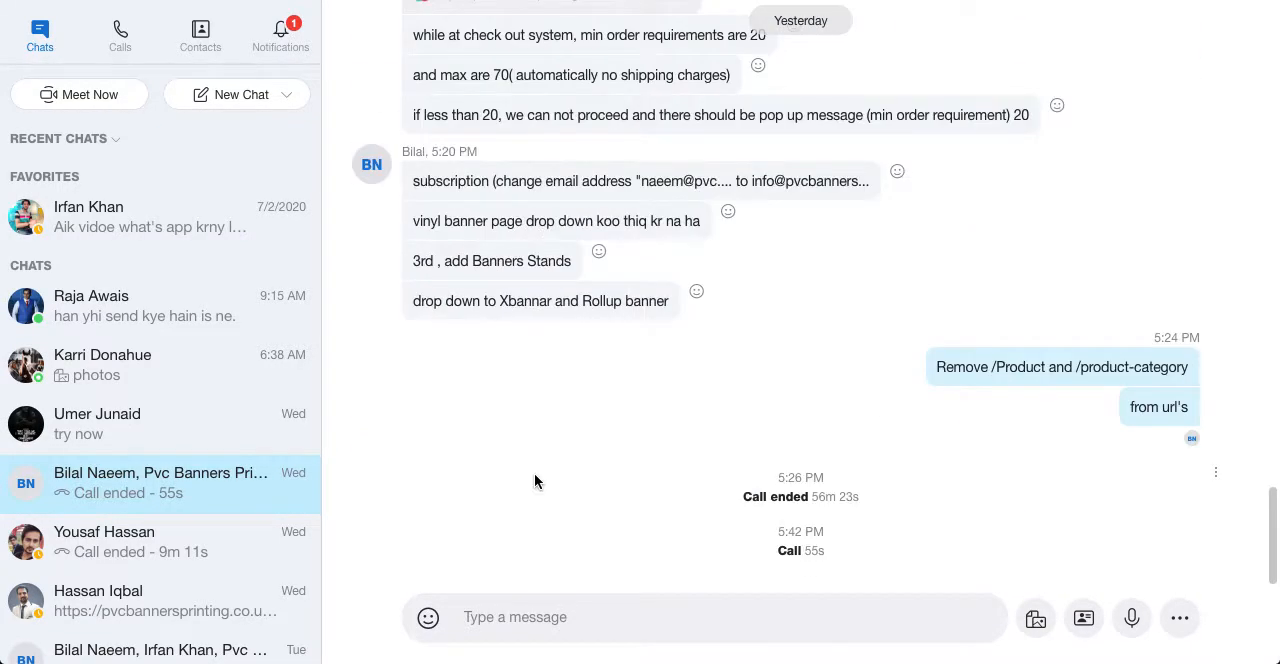
scroll(535, 482, up, 3)
scroll(535, 478, up, 5)
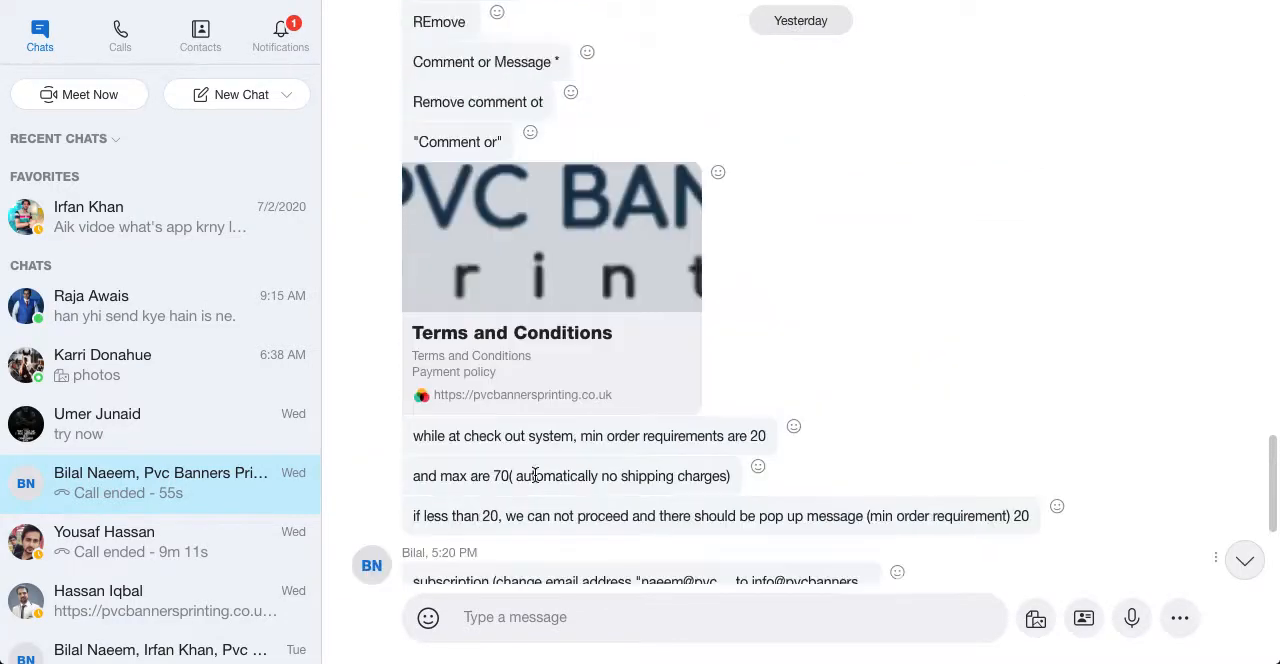
- Switch to WhatsApp and look through the earlier messages of the "PVC banners print" group
mouse_move(823, 656)
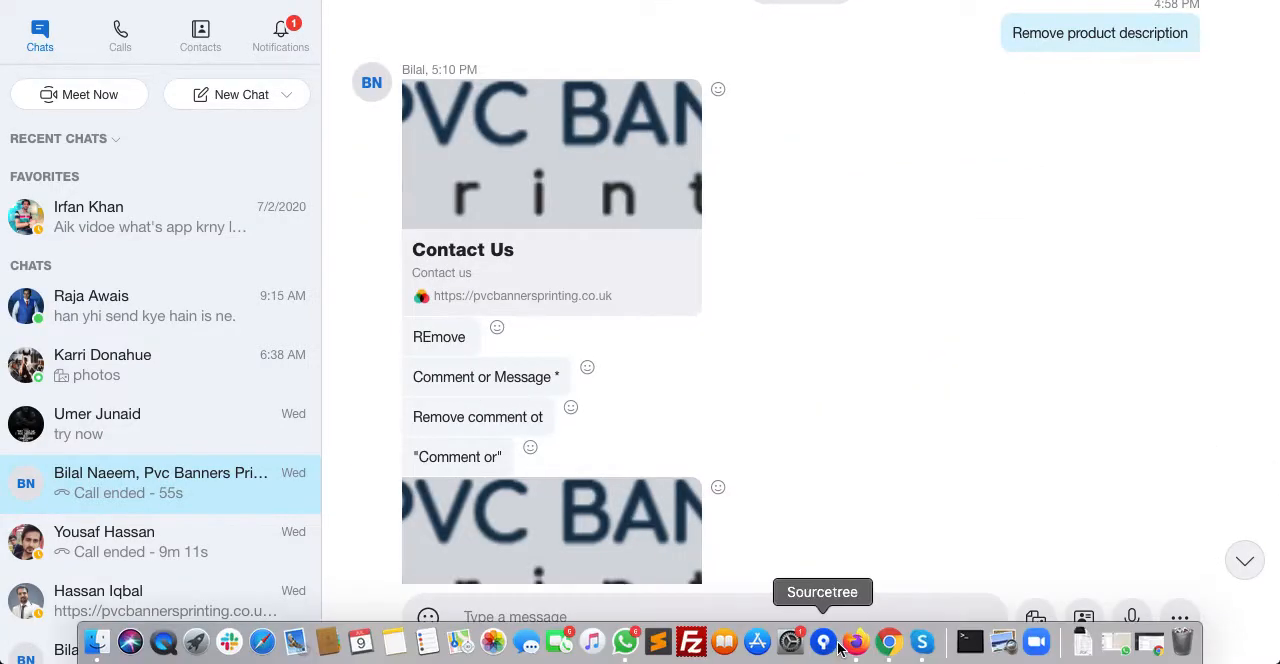
click(625, 643)
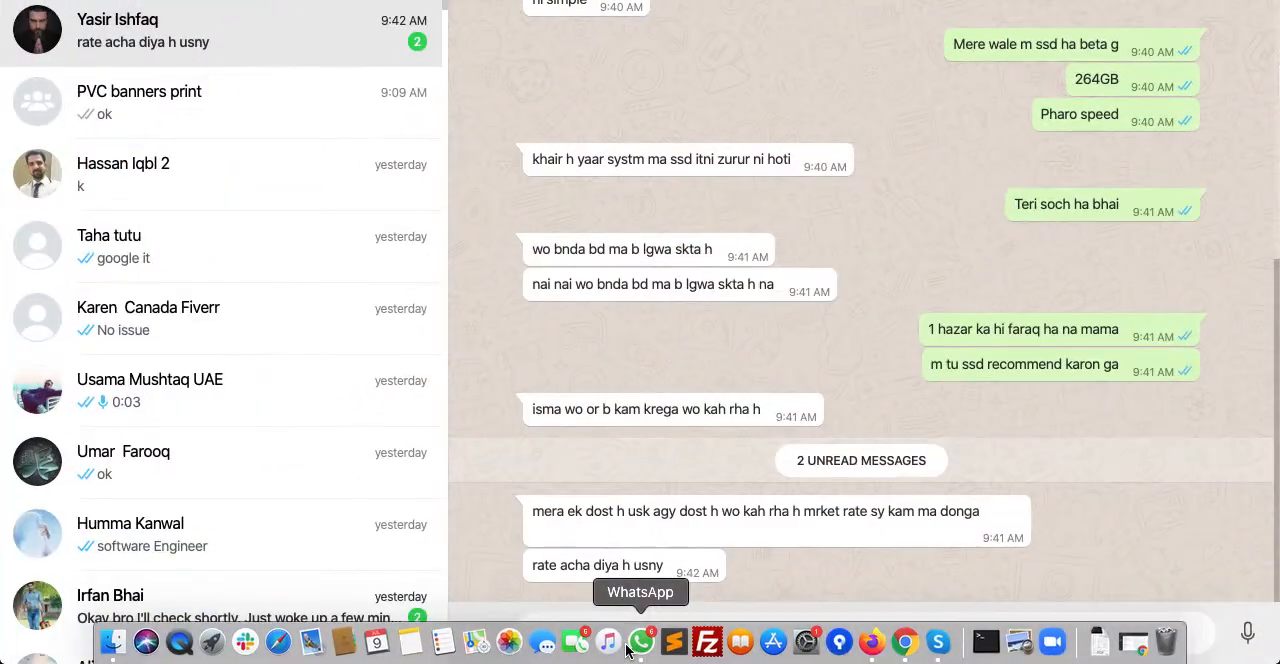
click(240, 105)
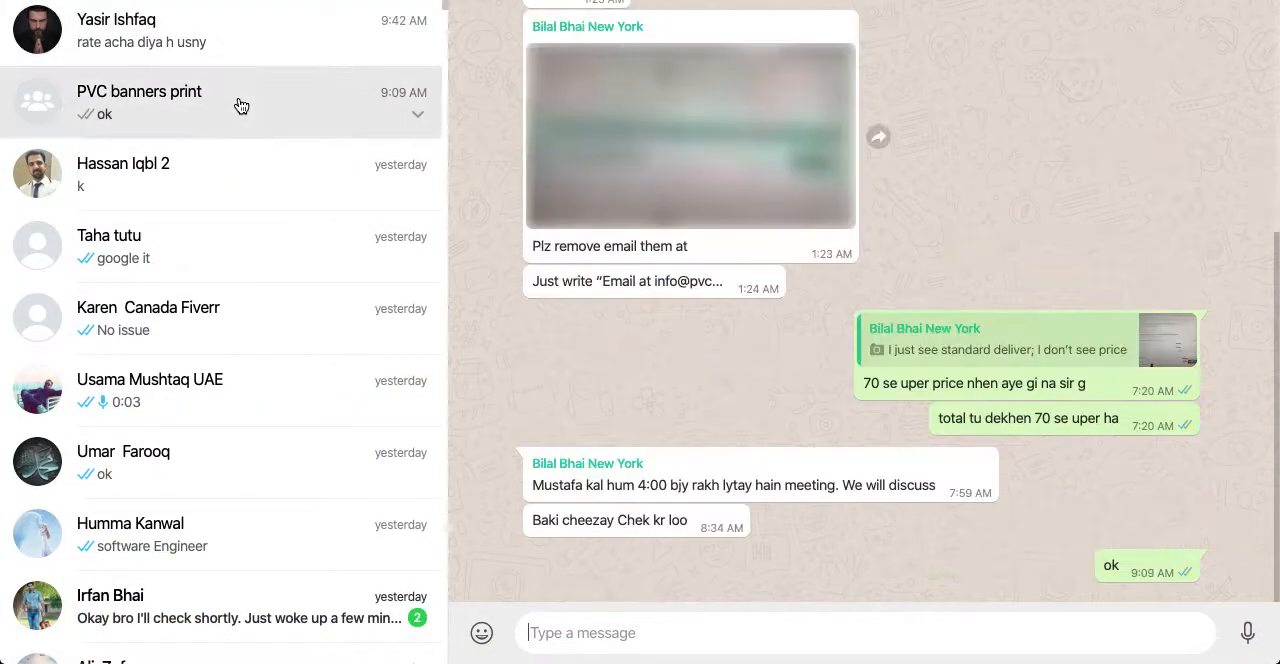
scroll(728, 428, up, 3)
scroll(731, 432, up, 20)
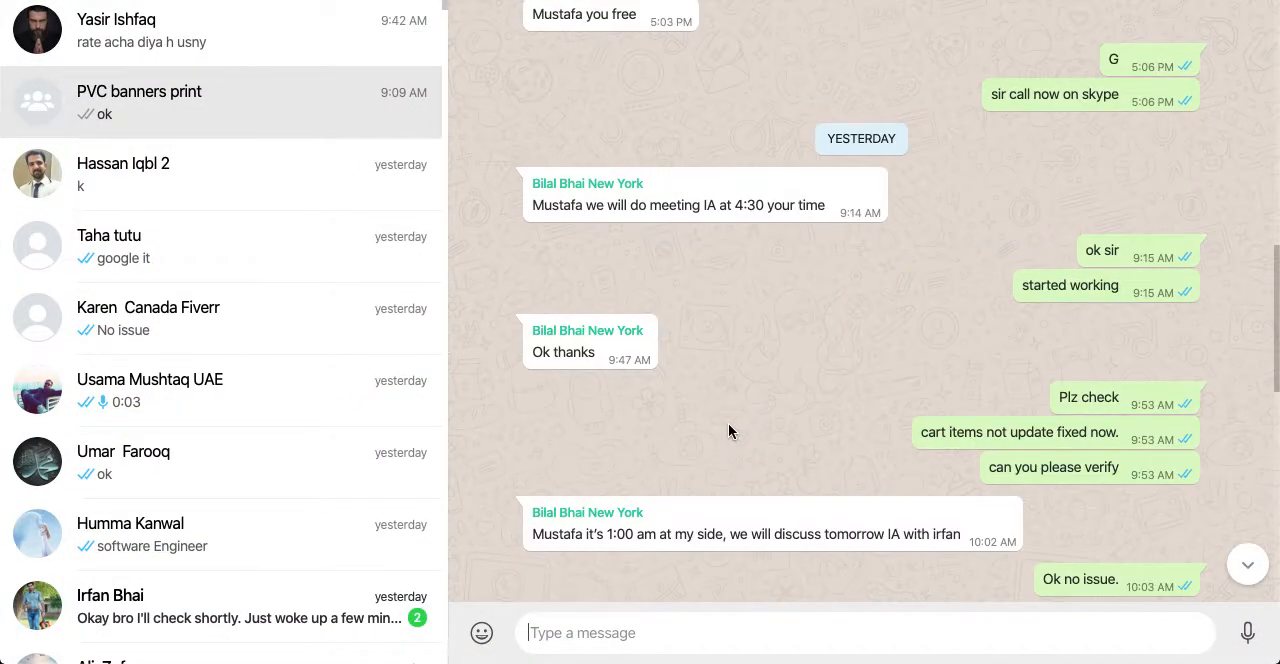
scroll(728, 431, up, 20)
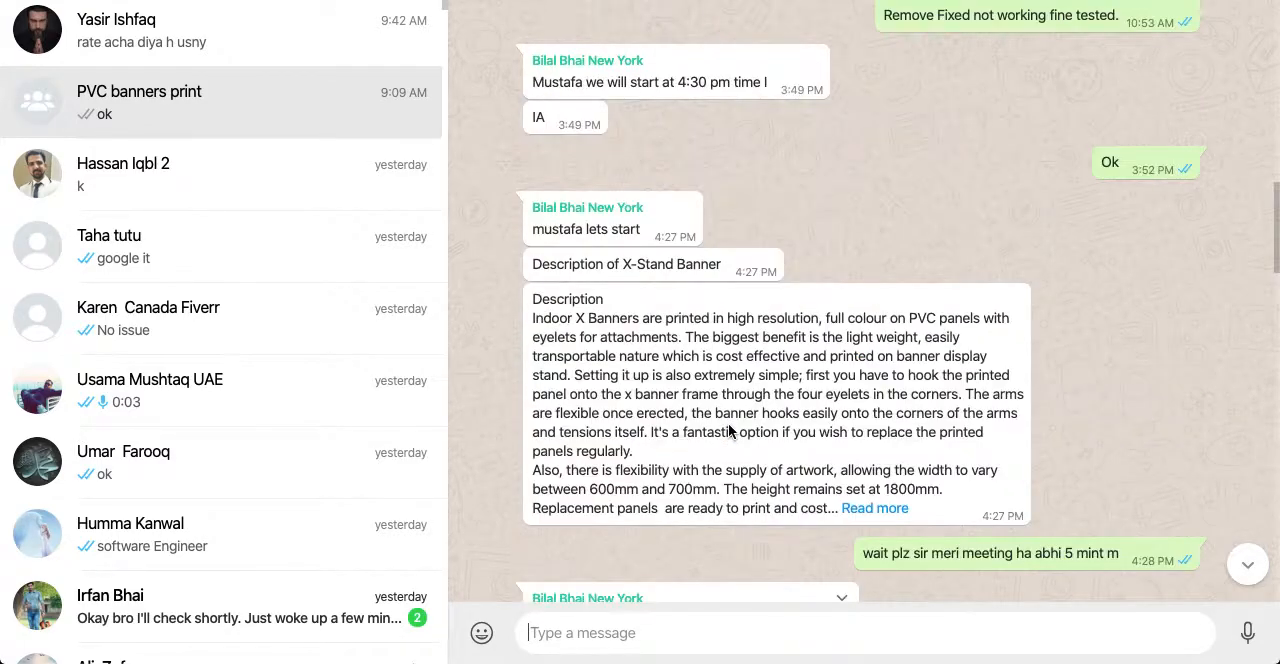
scroll(728, 431, up, 10)
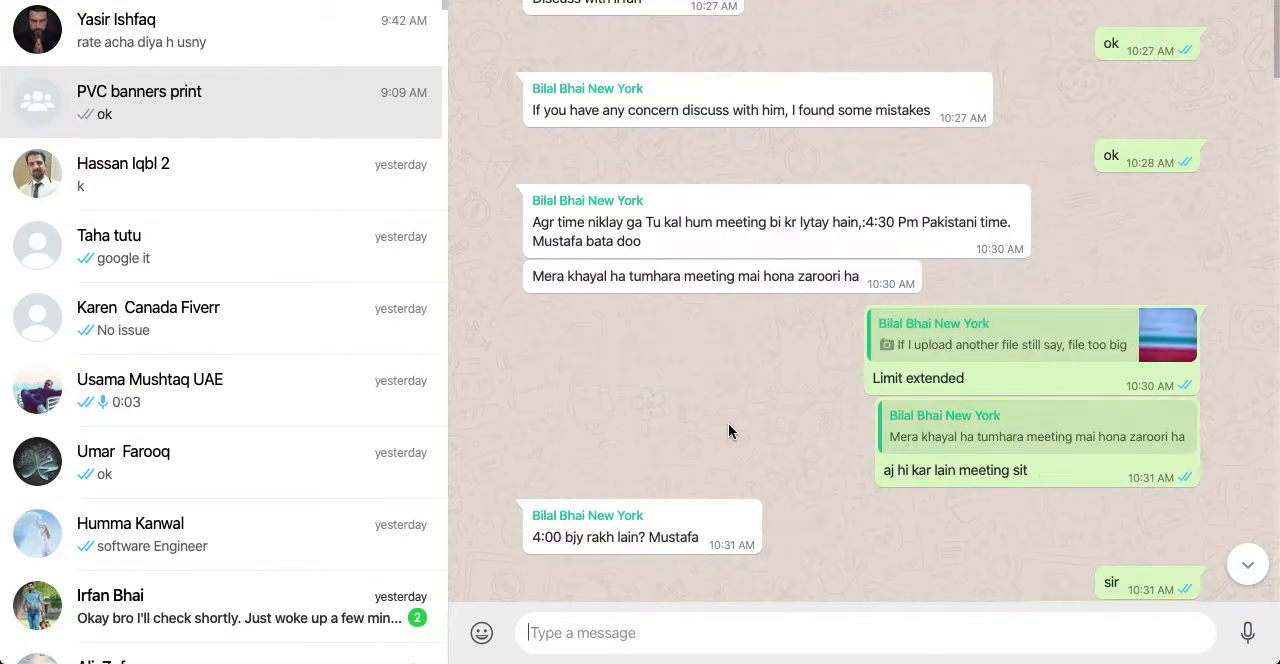
- Switch back to Skype and go through the PVC Banners Printing chat again, back to its first messages
mouse_move(926, 655)
click(926, 655)
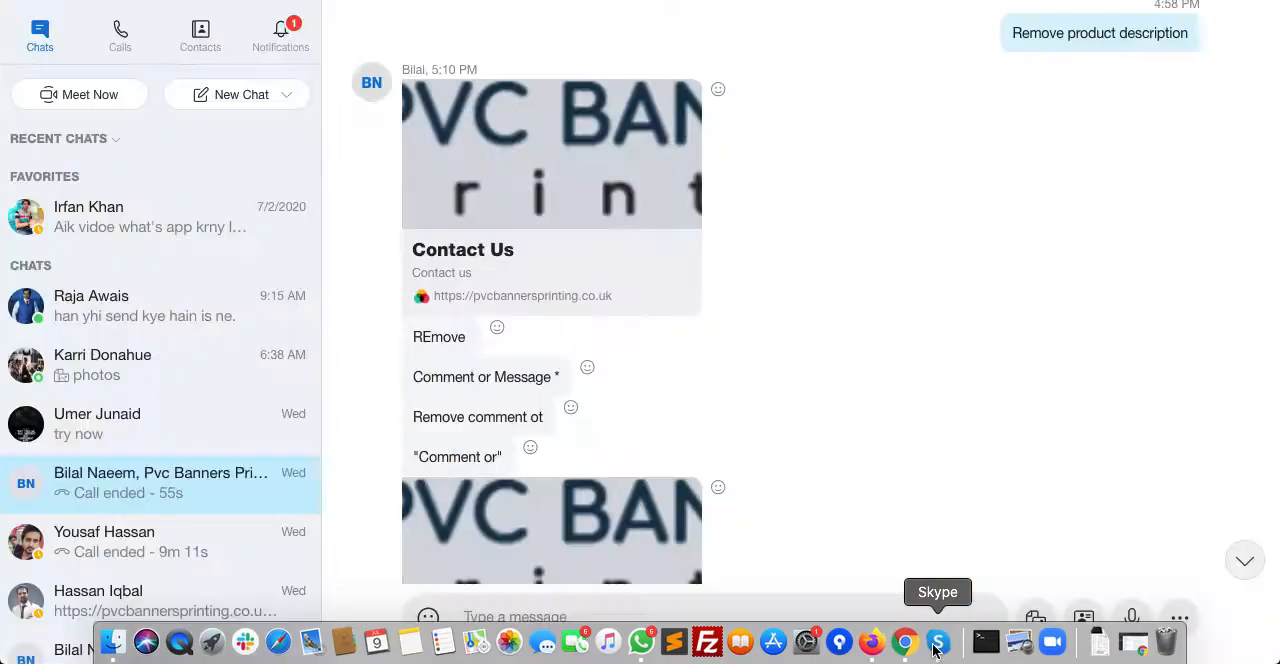
scroll(739, 463, down, 3)
scroll(739, 463, down, 8)
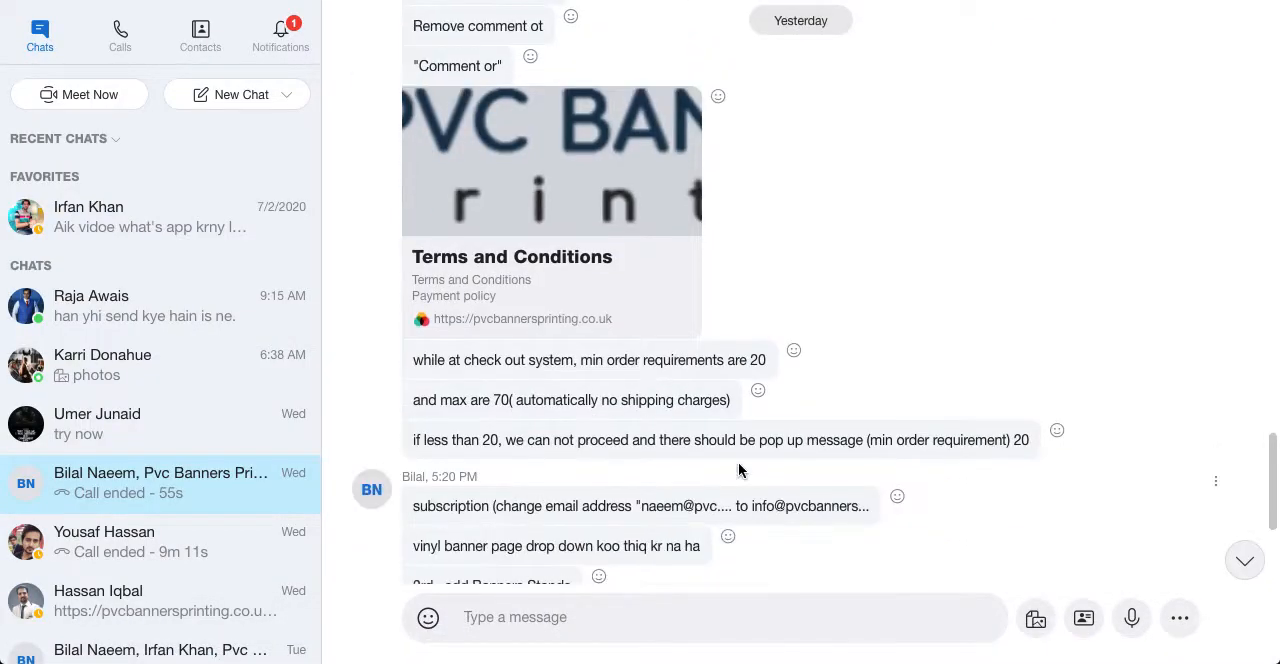
scroll(739, 463, down, 1)
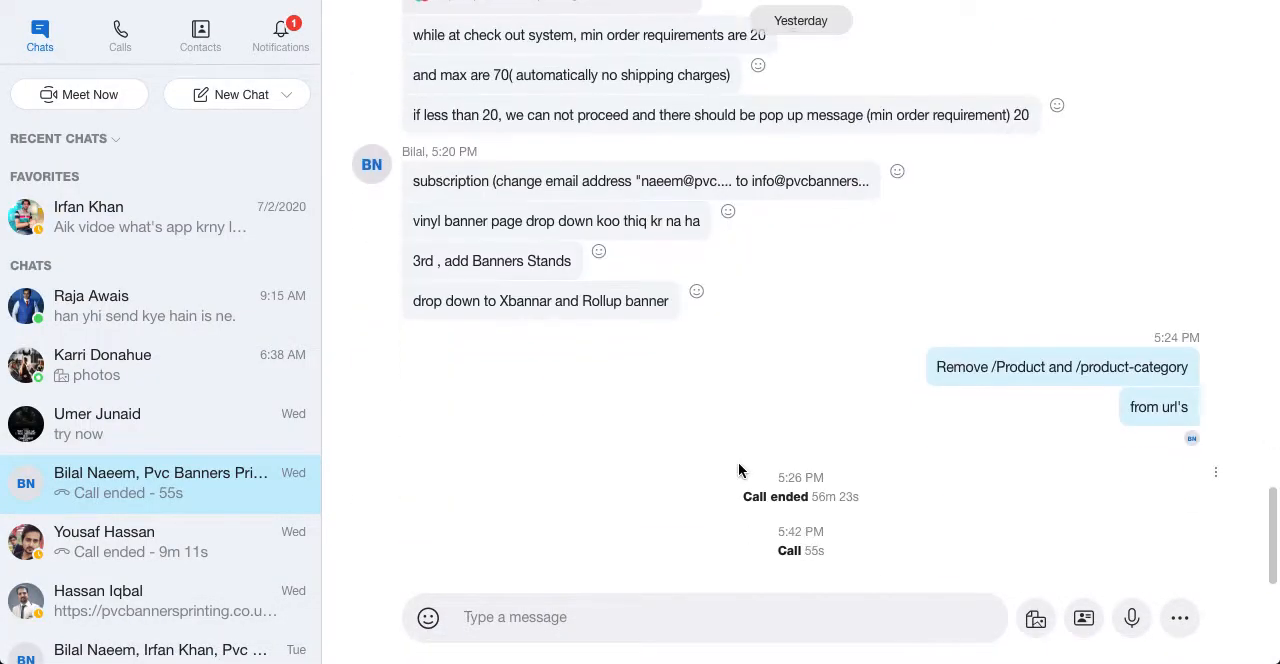
scroll(738, 466, up, 5)
scroll(740, 470, up, 10)
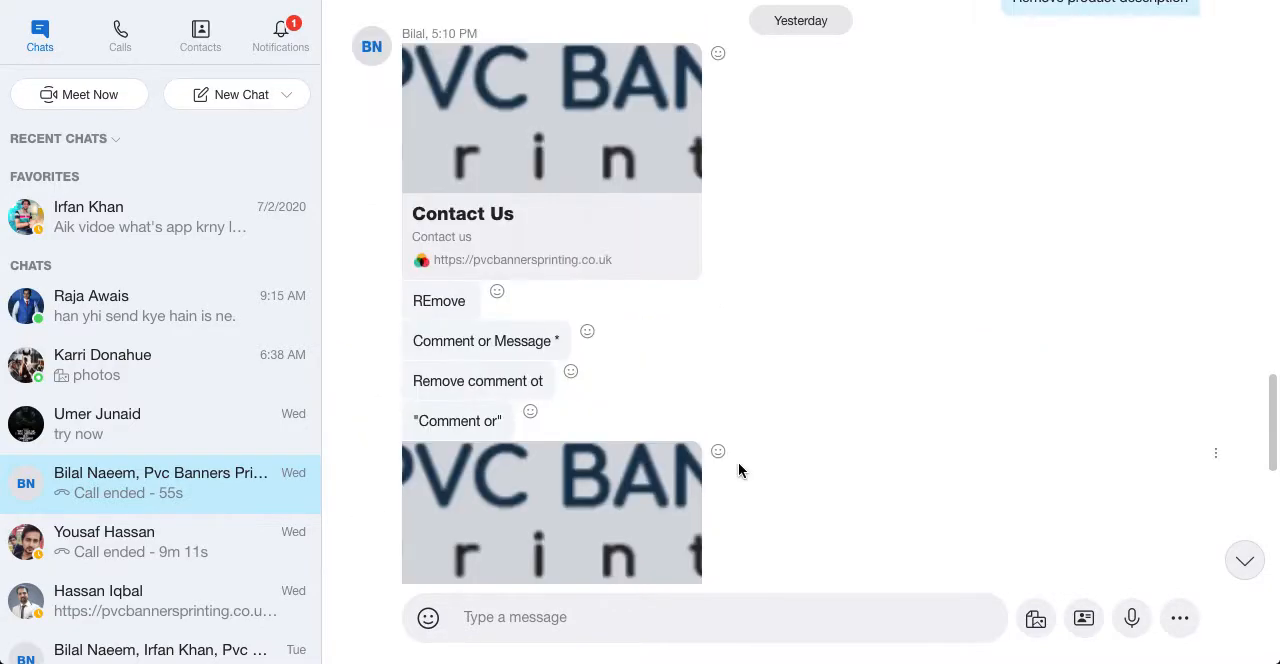
scroll(738, 470, up, 8)
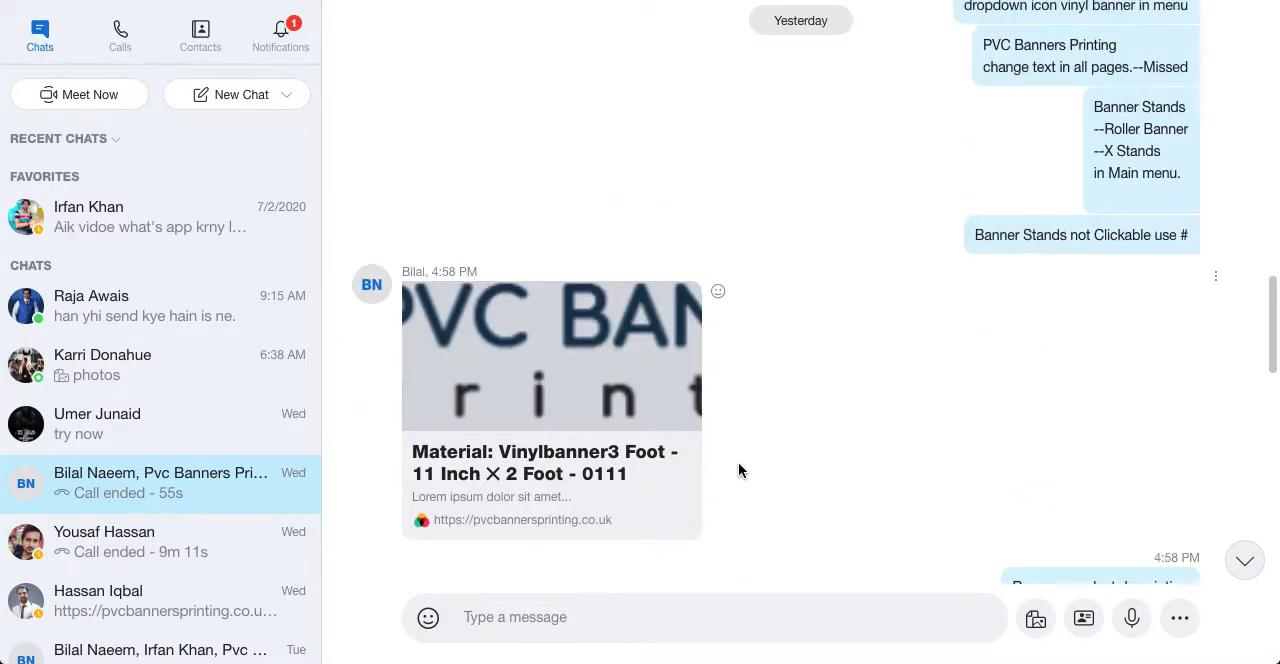
scroll(738, 470, up, 12)
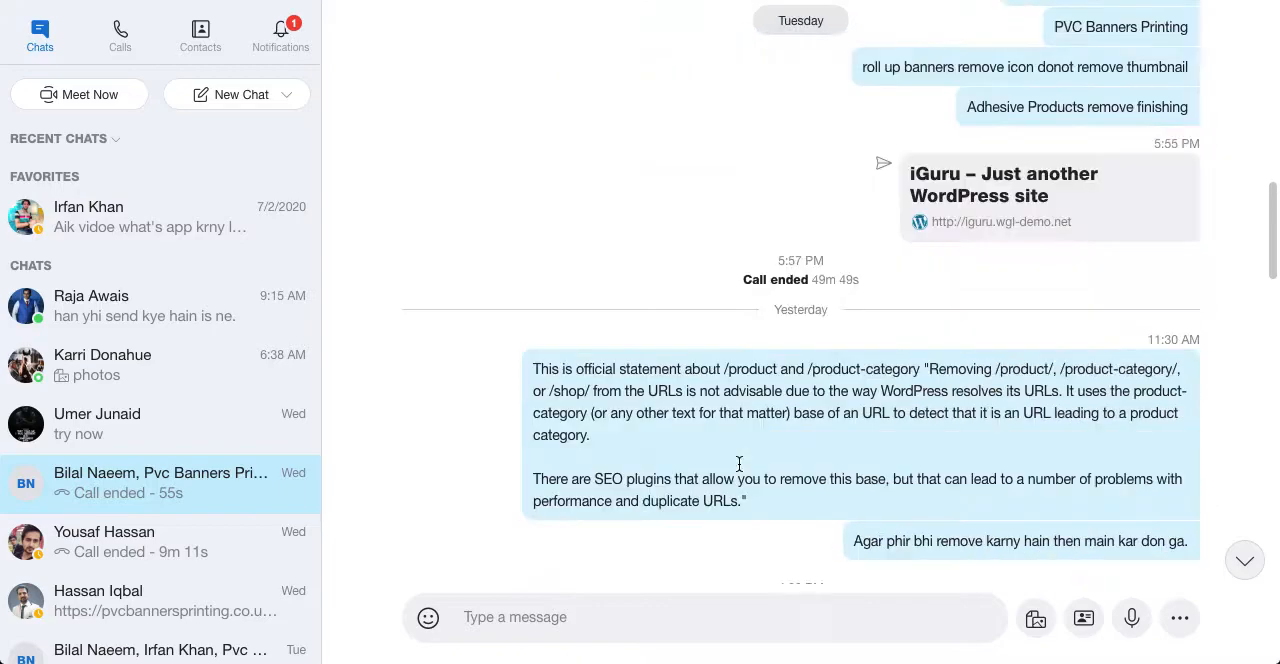
scroll(738, 470, up, 12)
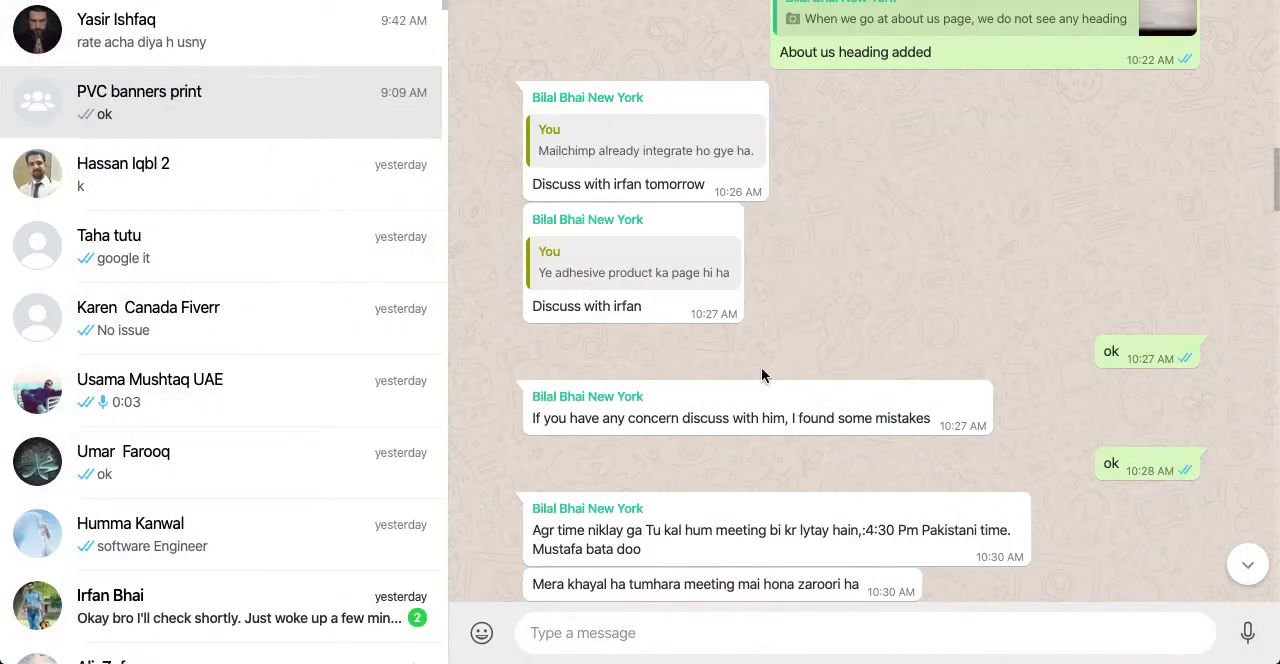
scroll(761, 367, up, 3)
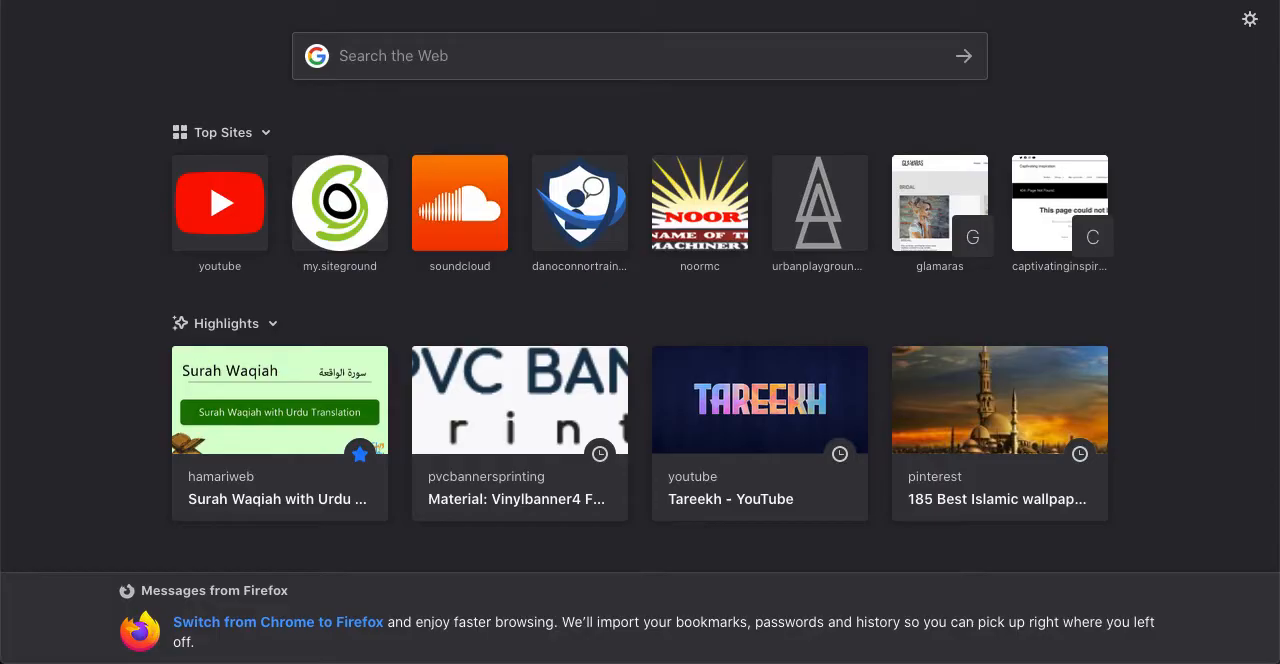
- Switch to Firefox, search the web for "united kingdom address for testing" and open the UK Address Generator result
key(super+l)
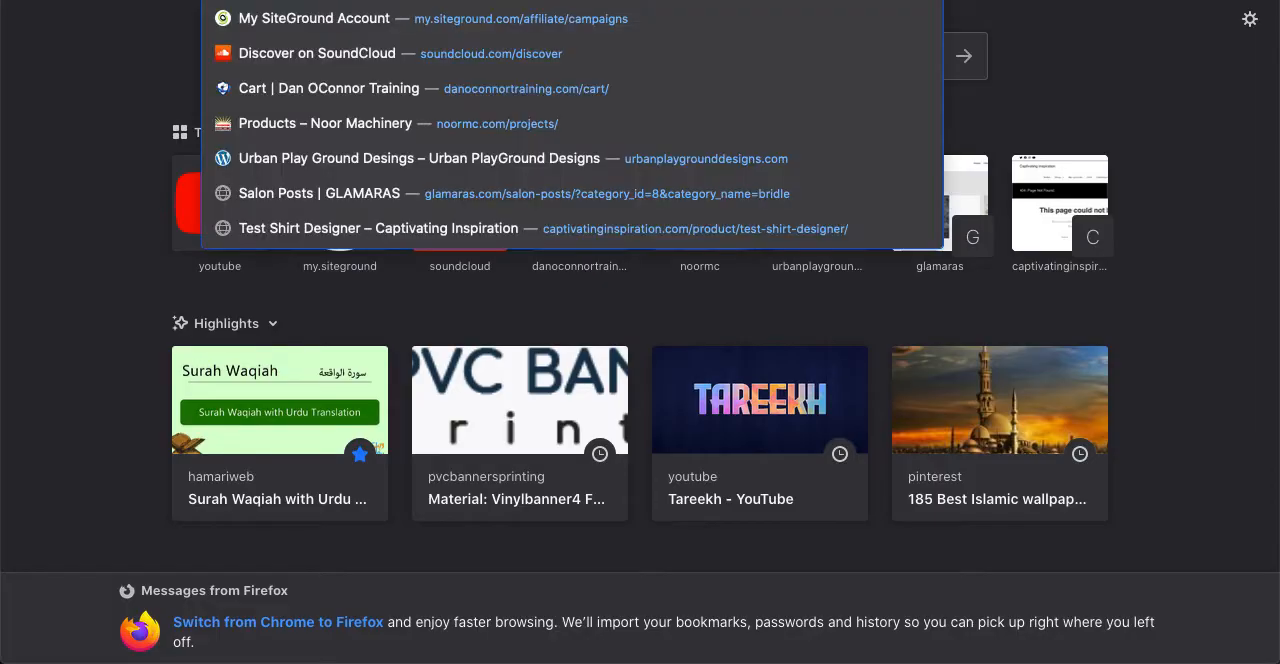
text(uni)
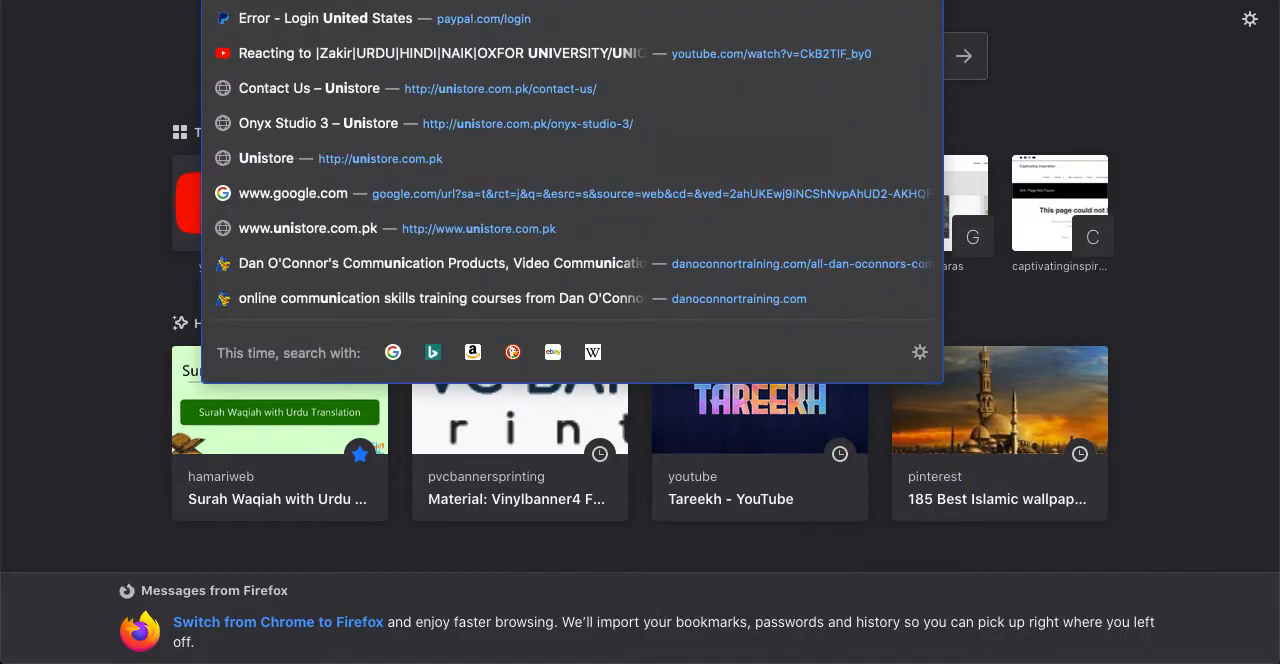
text(ted kingdom)
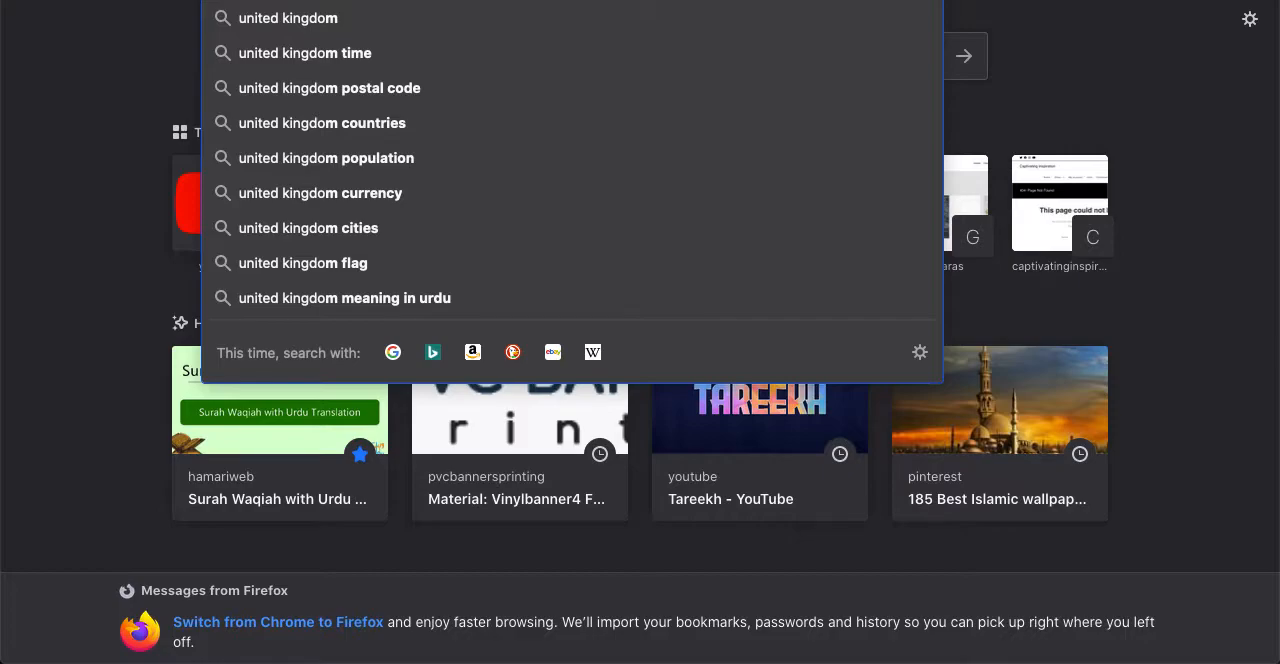
key(Return)
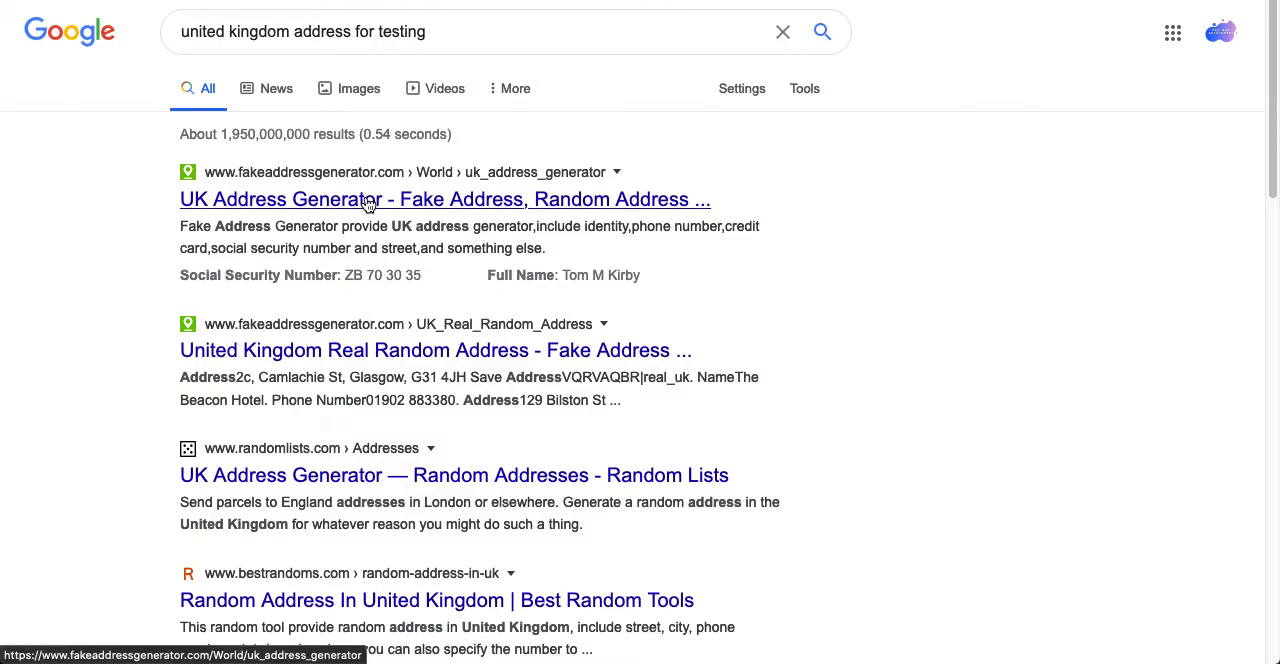
click(368, 204)
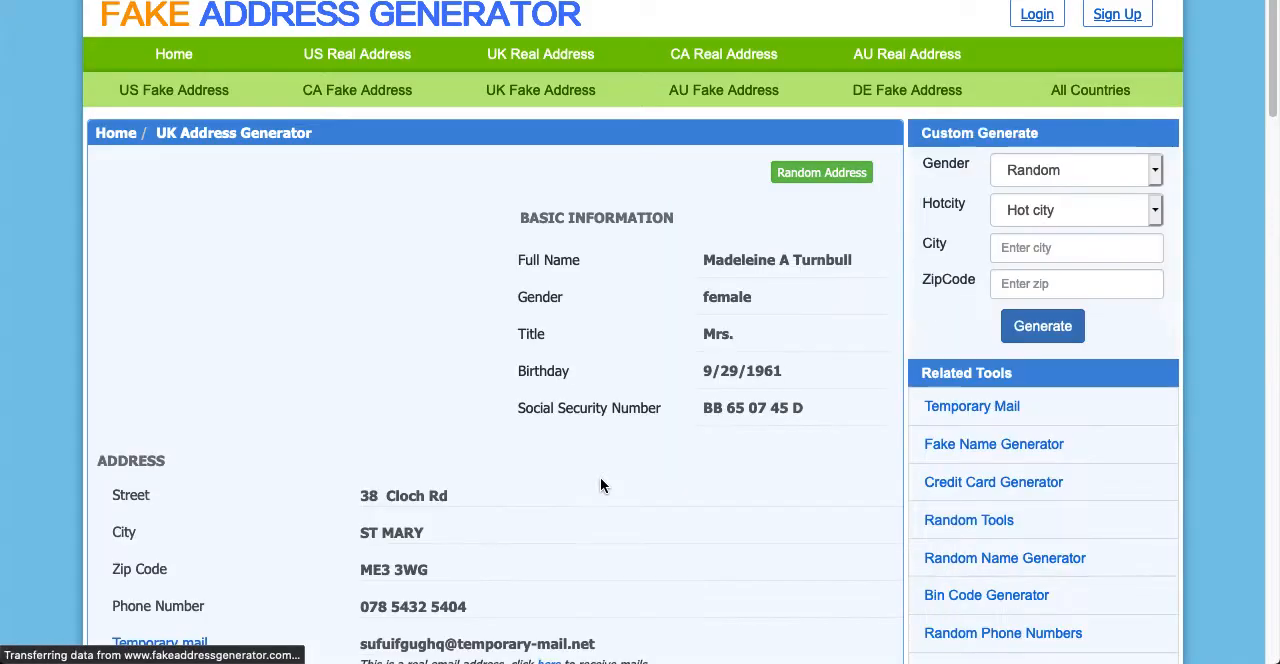
scroll(600, 478, down, 3)
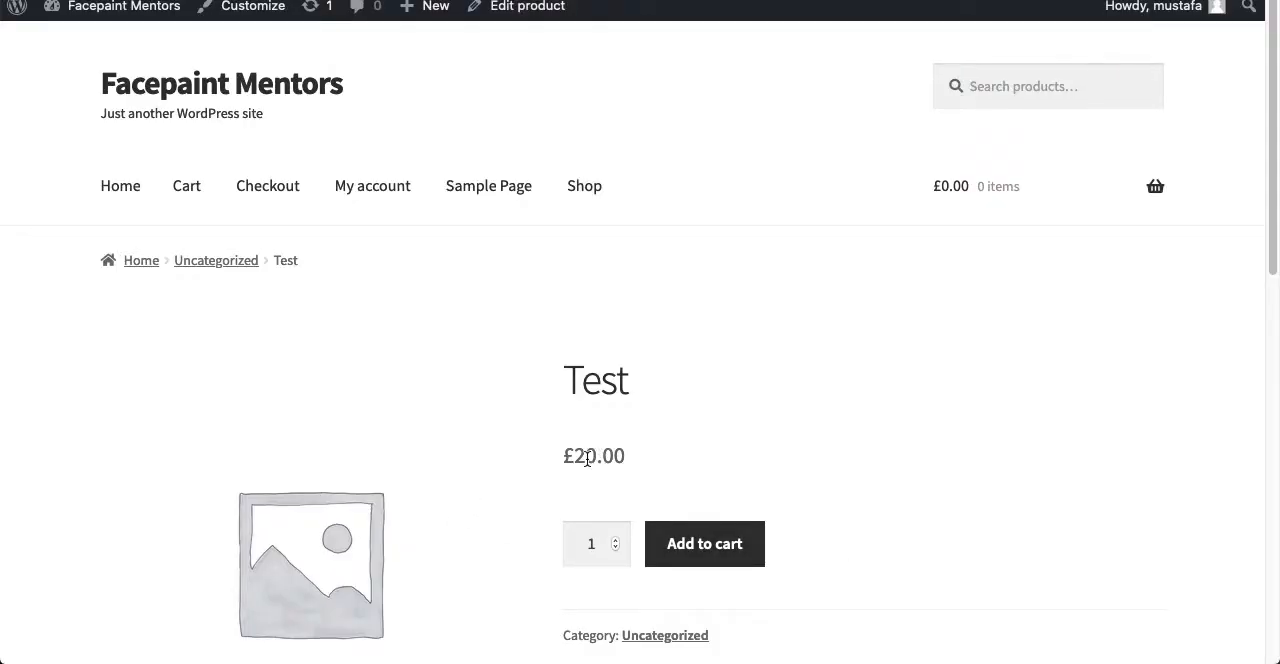
- Return to the store's Test product page and add one Test product to the cart
drag(563, 456, 622, 456)
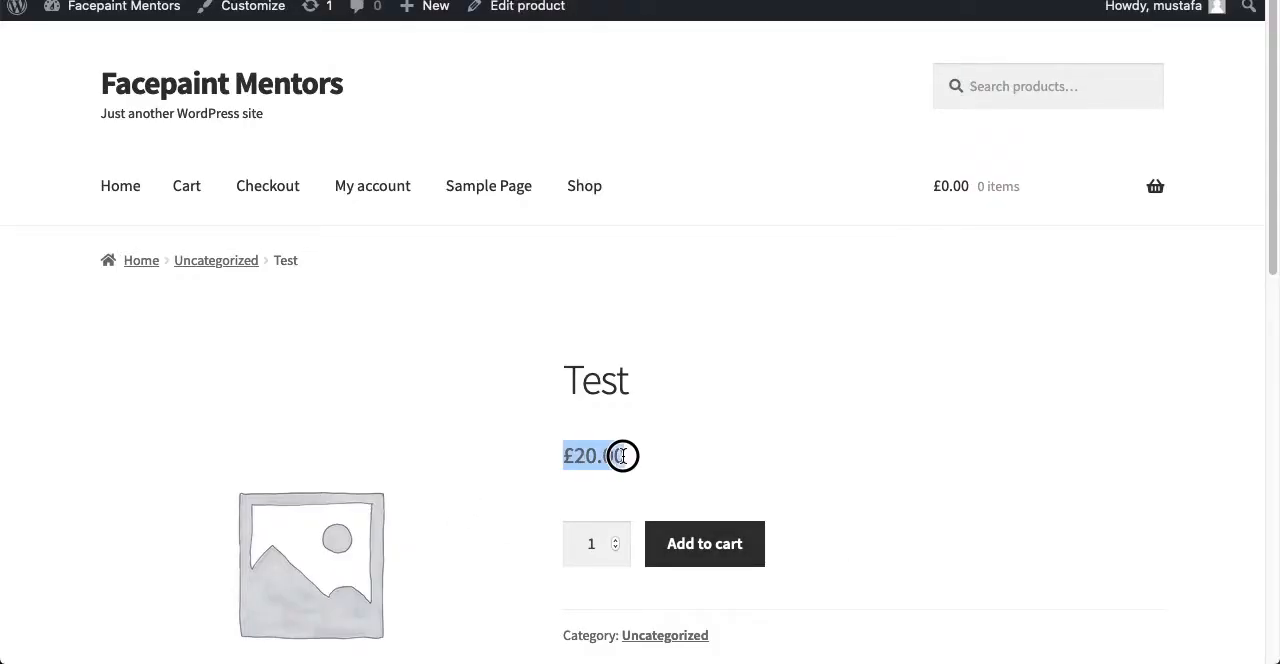
click(723, 527)
scroll(743, 411, down, 3)
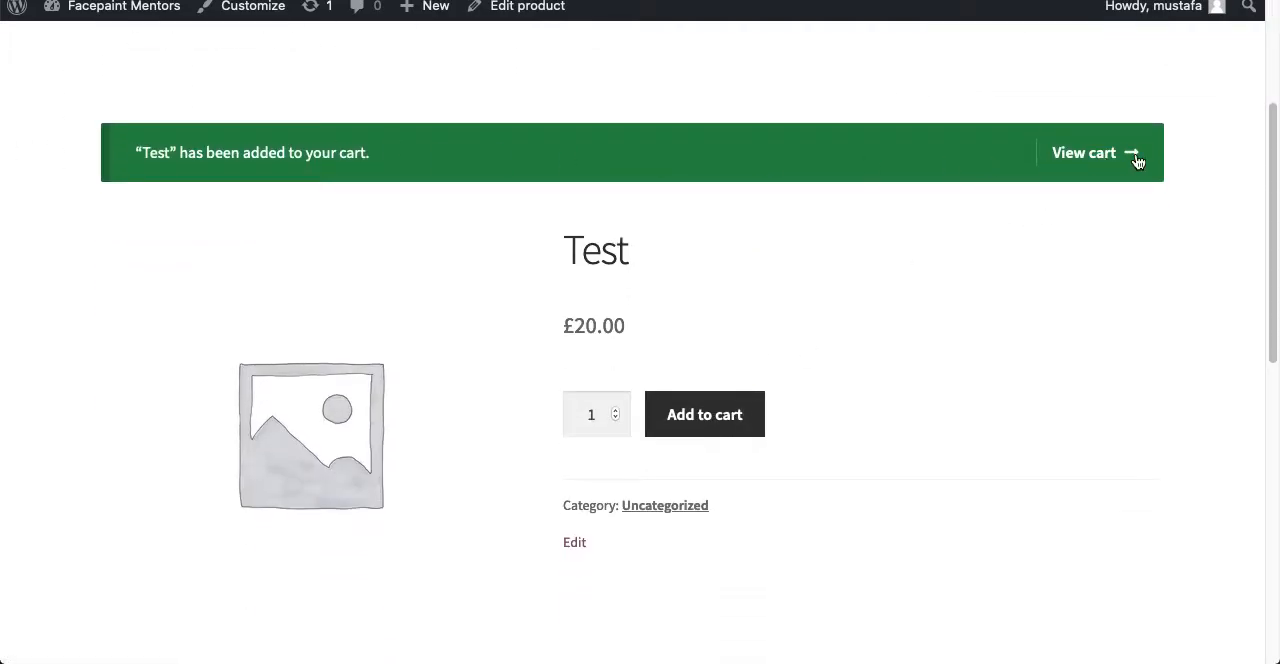
- Open the cart and check the discounted shipping line in the cart totals
click(1077, 160)
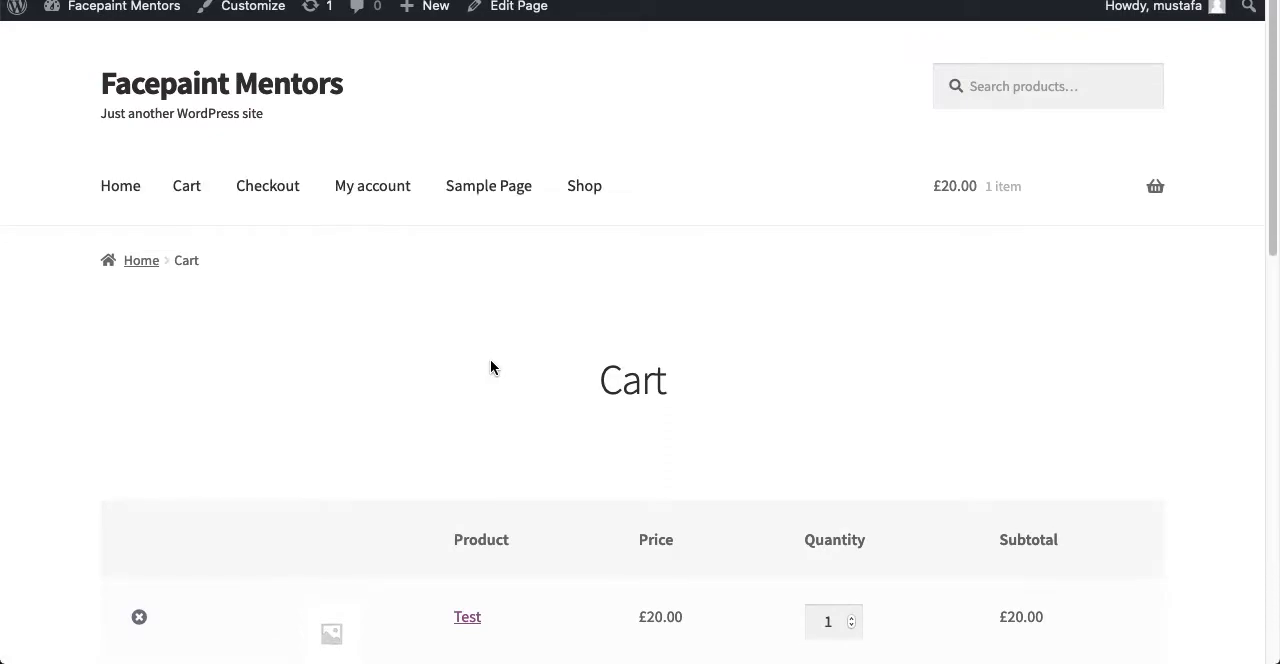
scroll(490, 367, down, 5)
scroll(490, 367, down, 3)
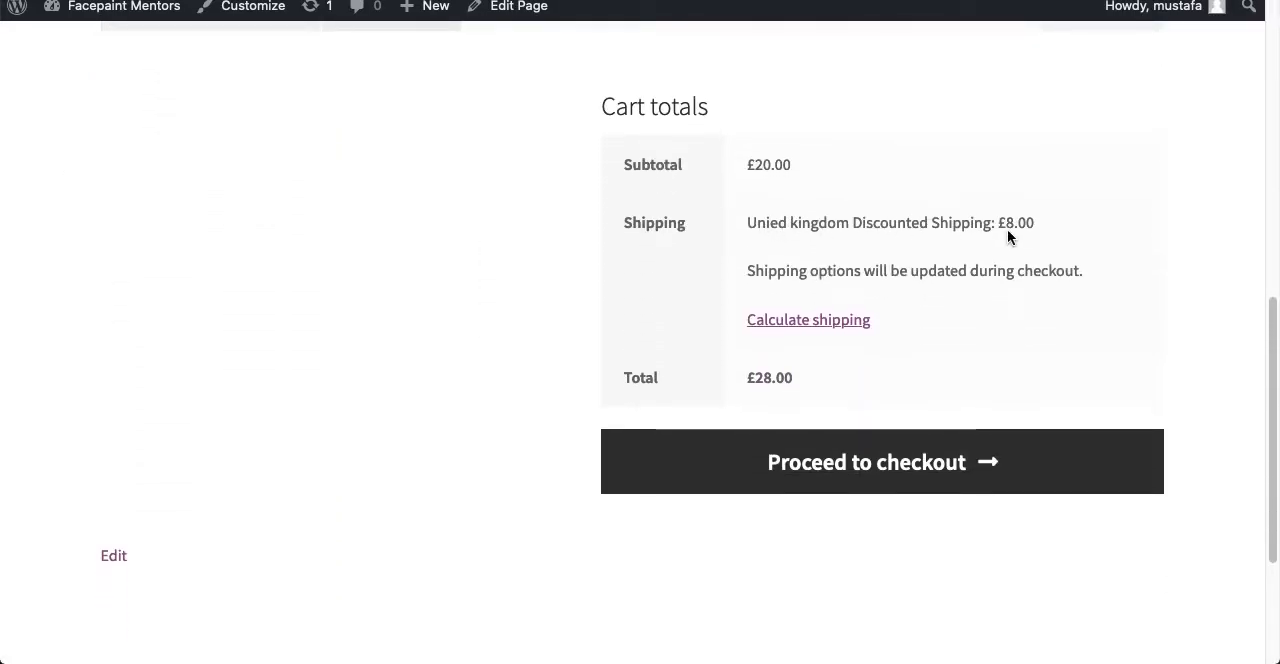
drag(1035, 224, 750, 224)
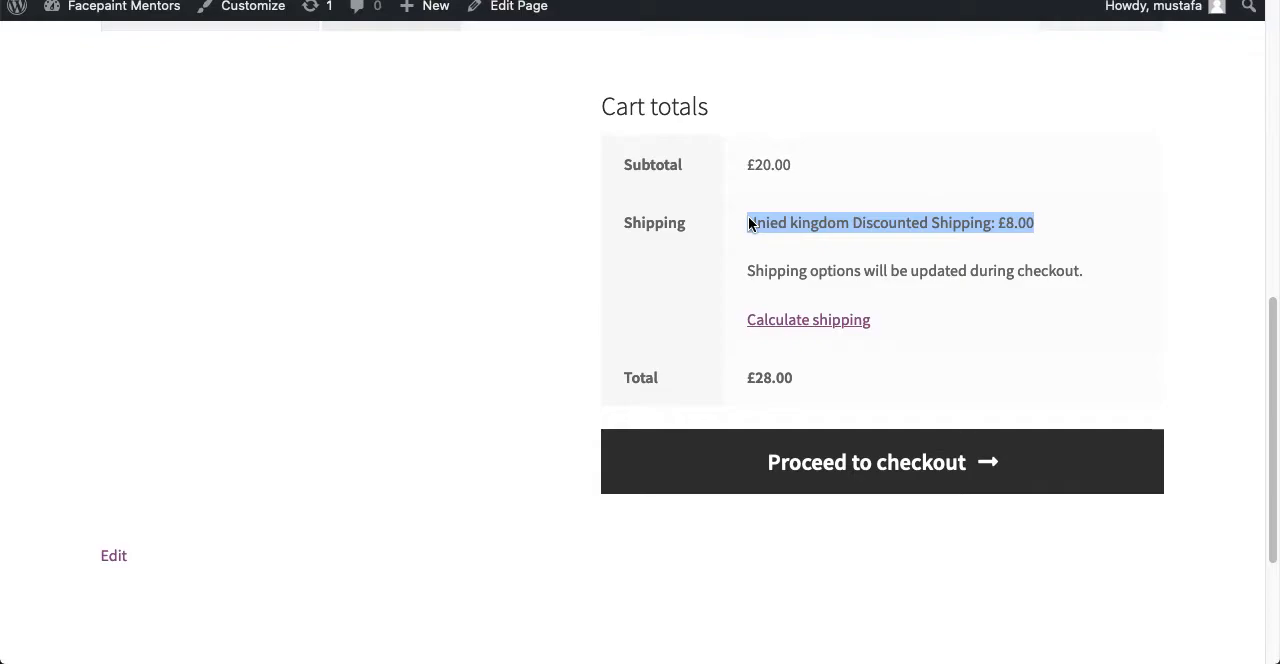
key(super+l)
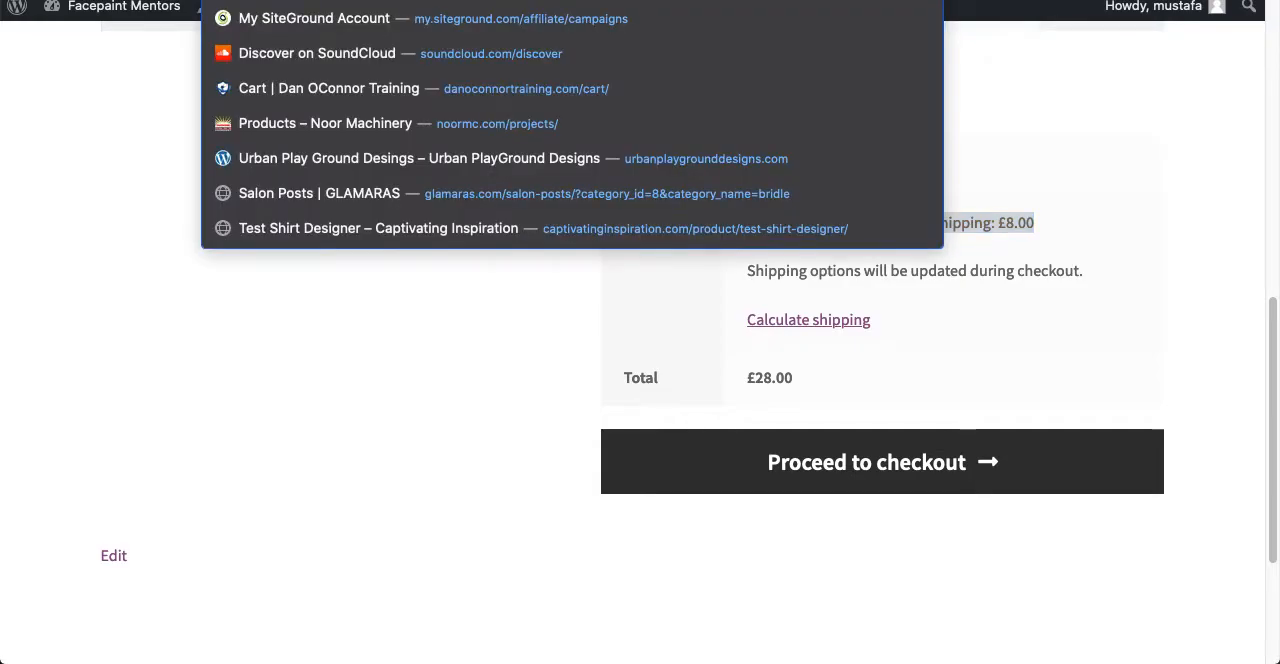
key(BackSpace)
key(BackSpace)
key(BackSpace)
key(BackSpace)
key(BackSpace)
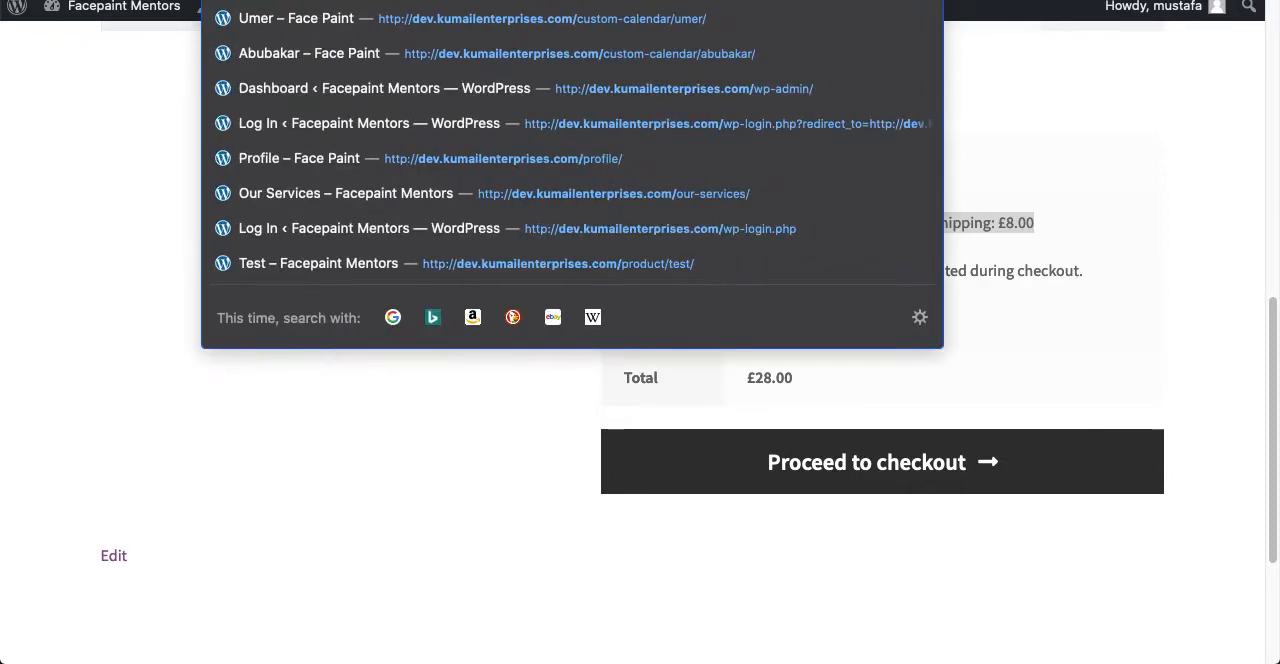
click(112, 278)
- Copy the Test product's link from the cart and open it in a new private window
scroll(130, 283, up, 10)
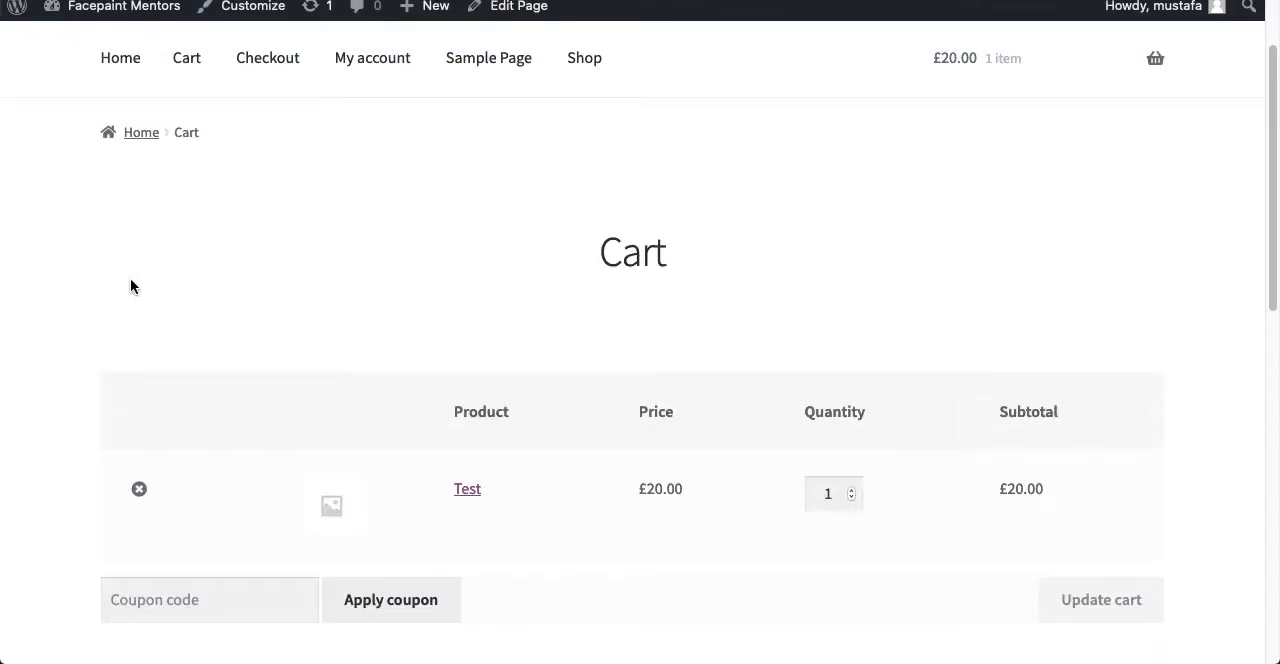
right_click(465, 500)
click(518, 518)
click(1260, 2)
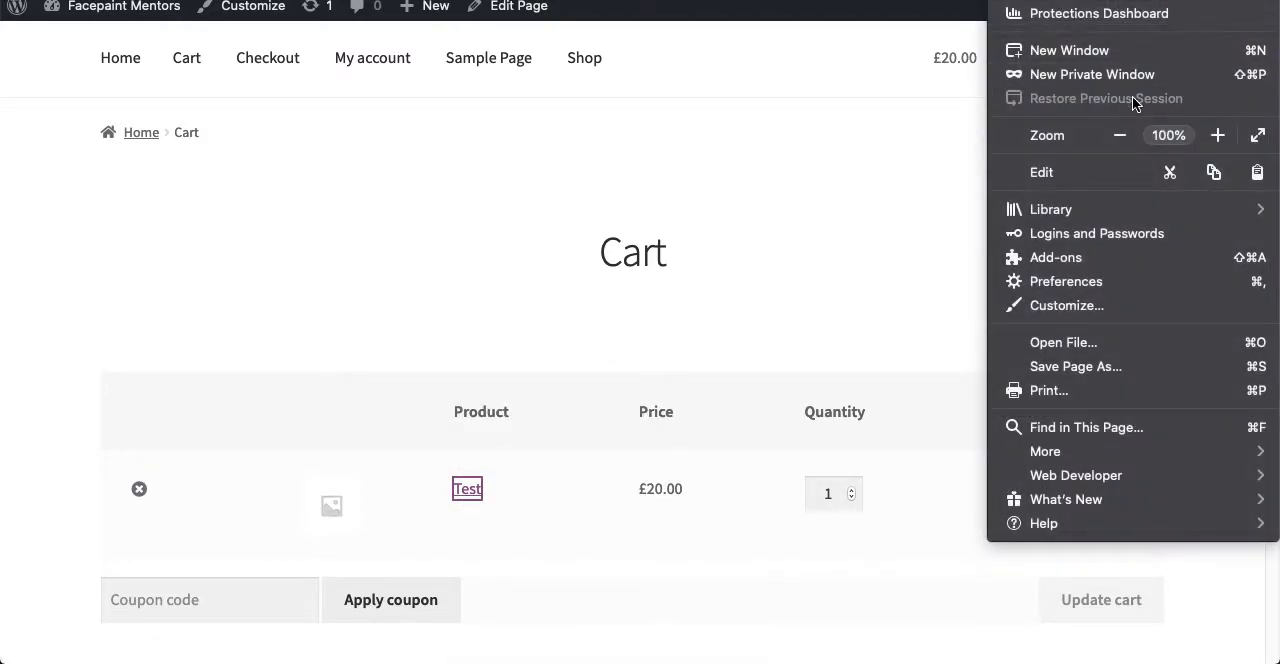
click(1099, 80)
key(super+v)
key(Return)
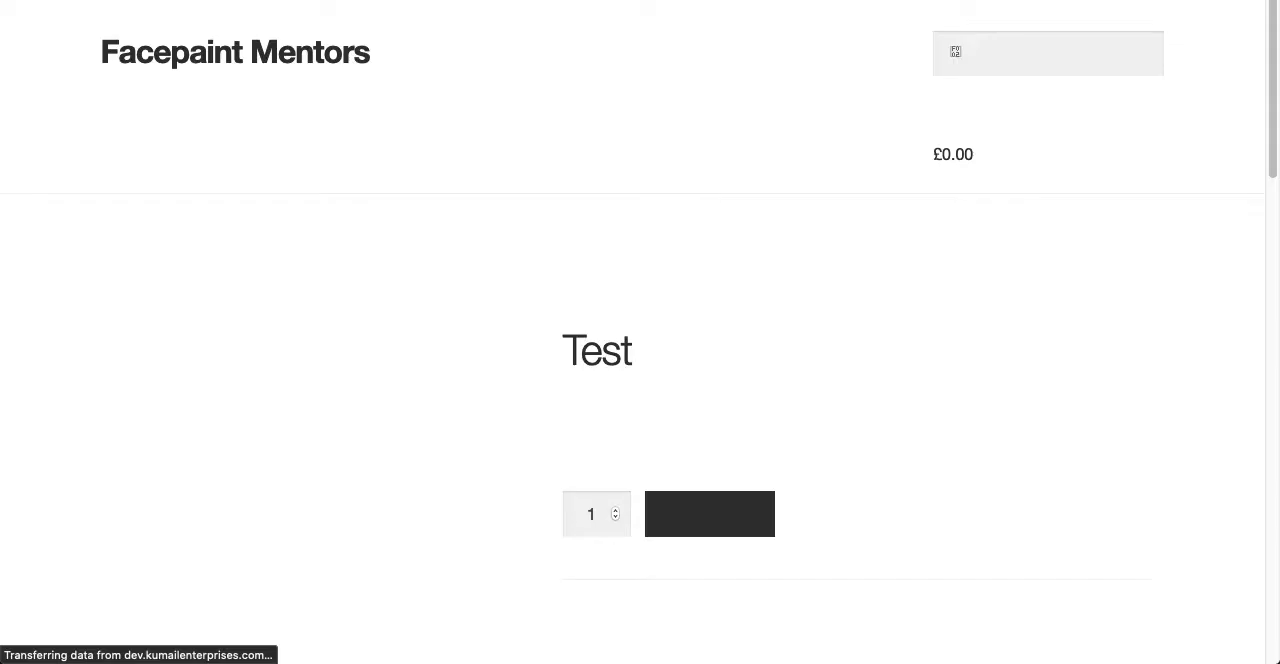
- Add one Test product to the cart in the private window, open the cart and review its shipping totals
click(737, 514)
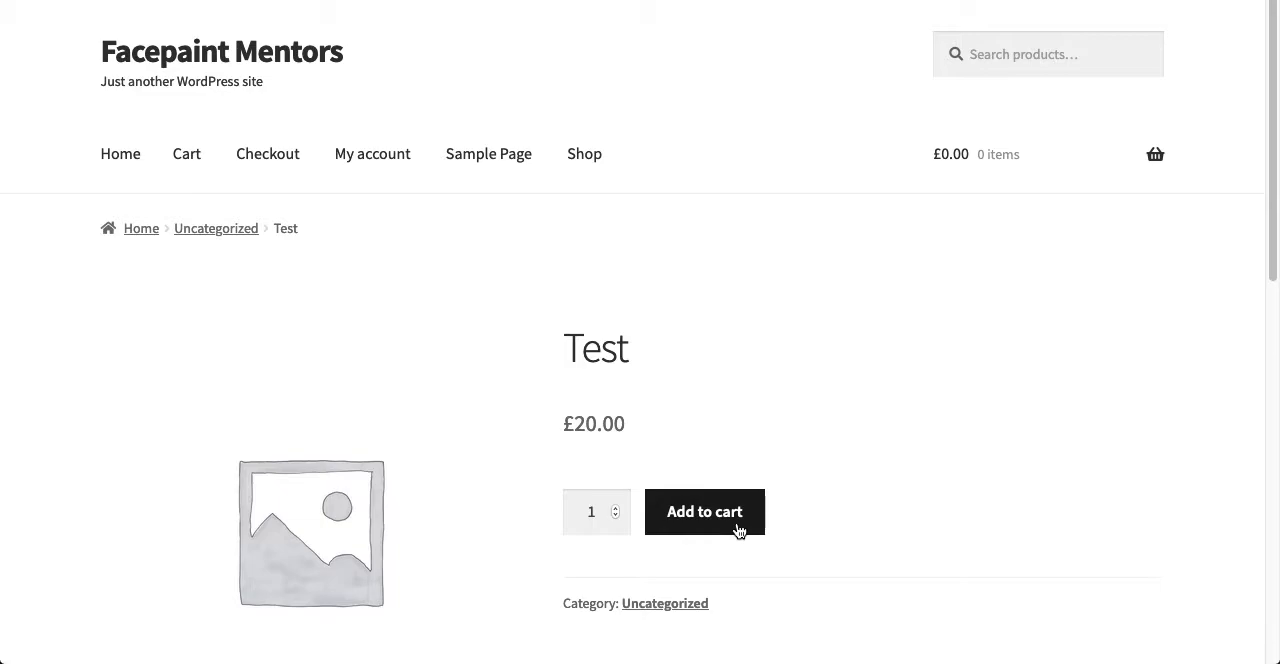
click(1080, 394)
scroll(622, 362, down, 6)
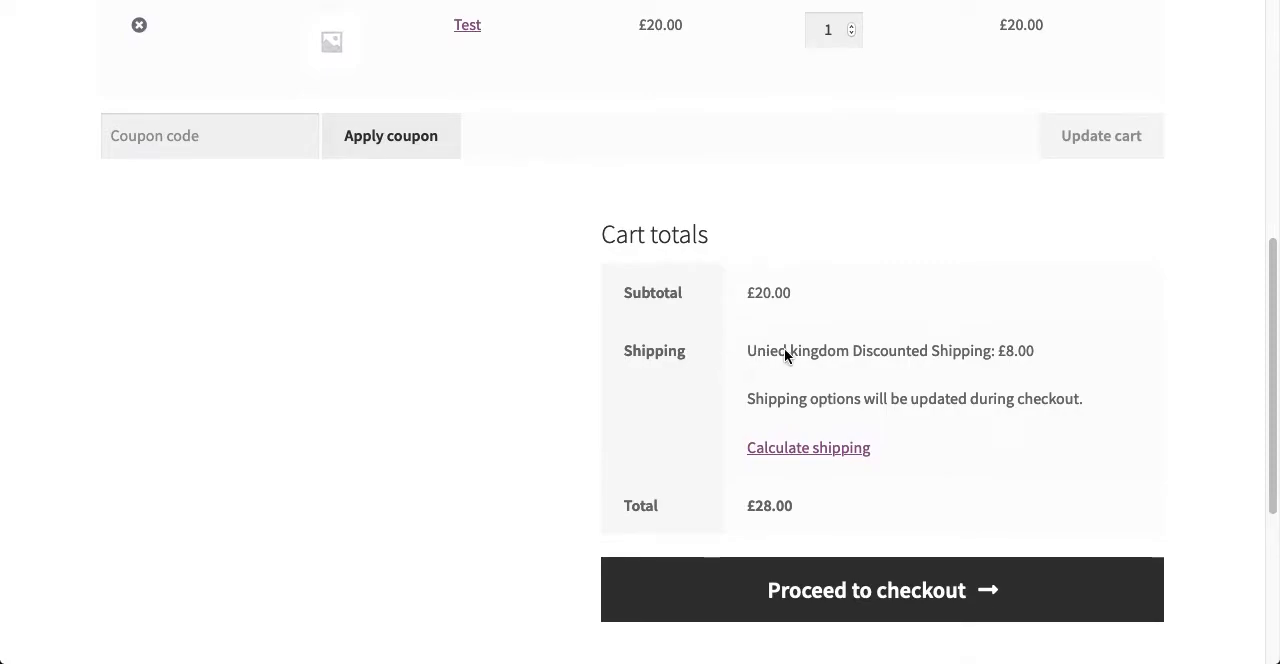
scroll(536, 362, up, 6)
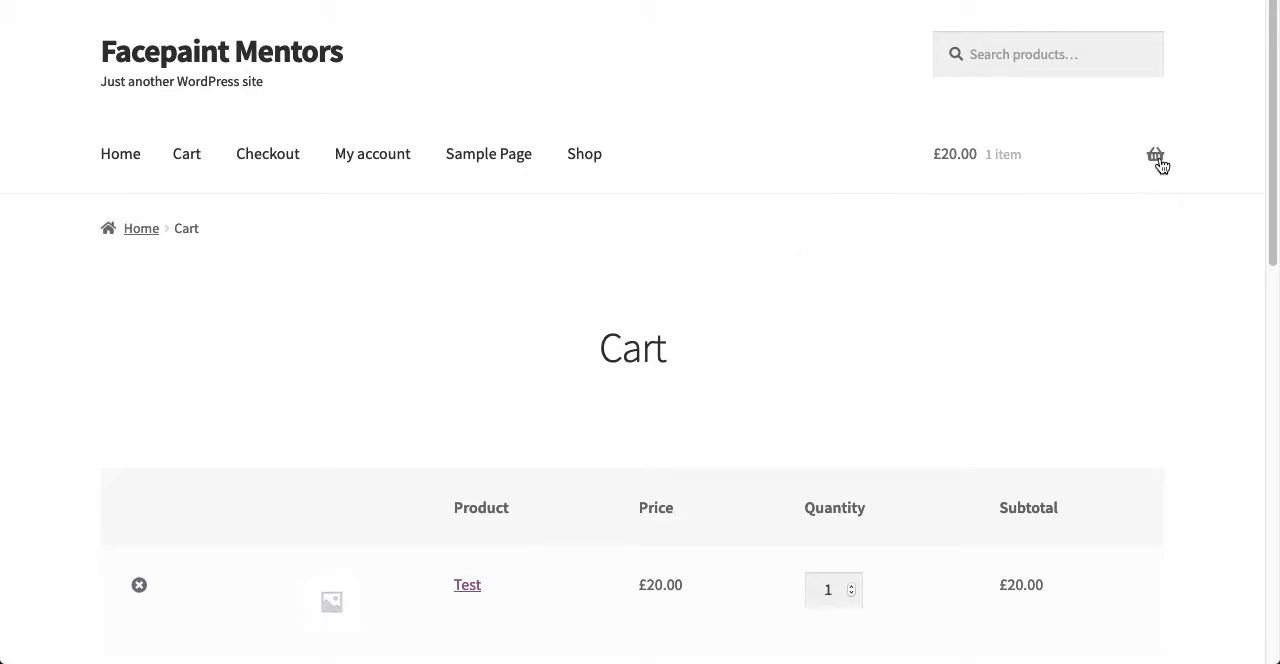
scroll(926, 449, down, 5)
scroll(926, 442, down, 4)
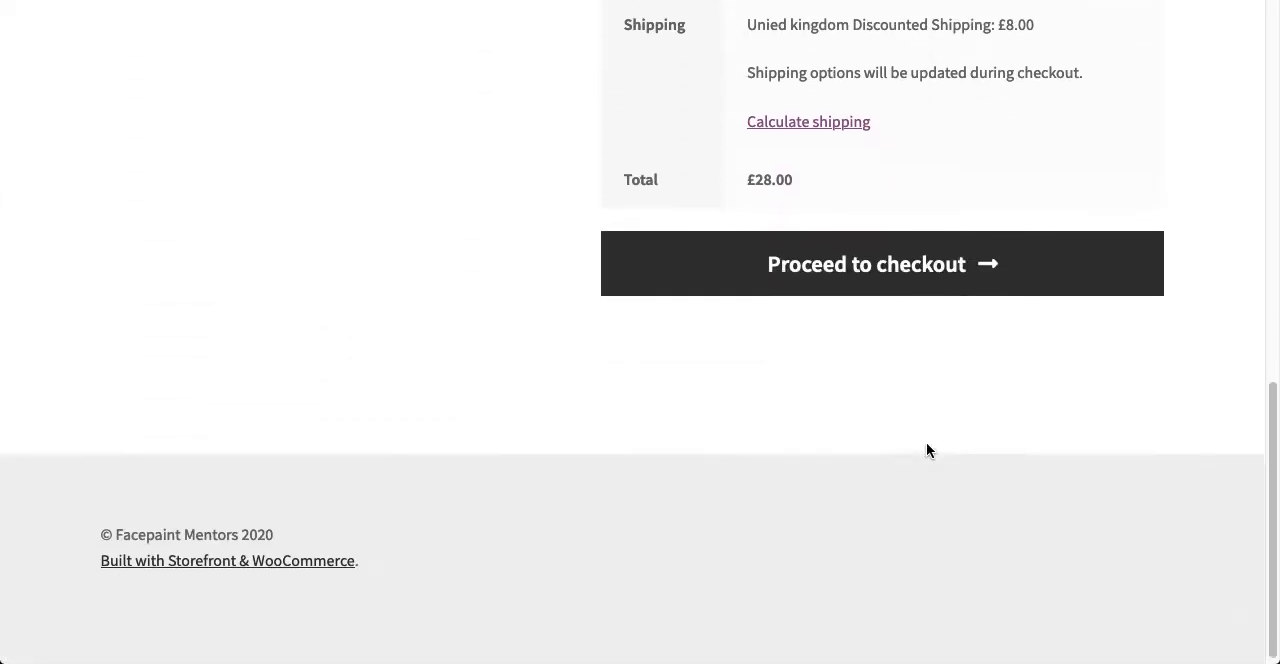
- Proceed to checkout and check the billing country, discounted shipping charge and order total
click(846, 266)
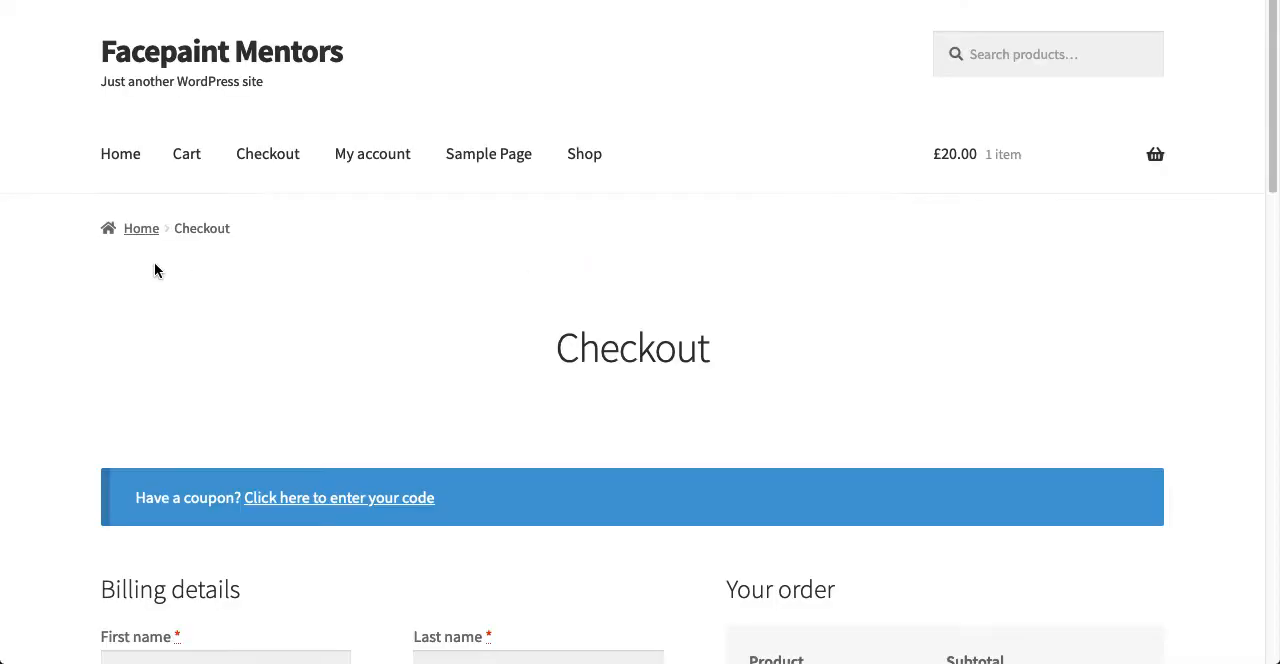
scroll(273, 425, down, 6)
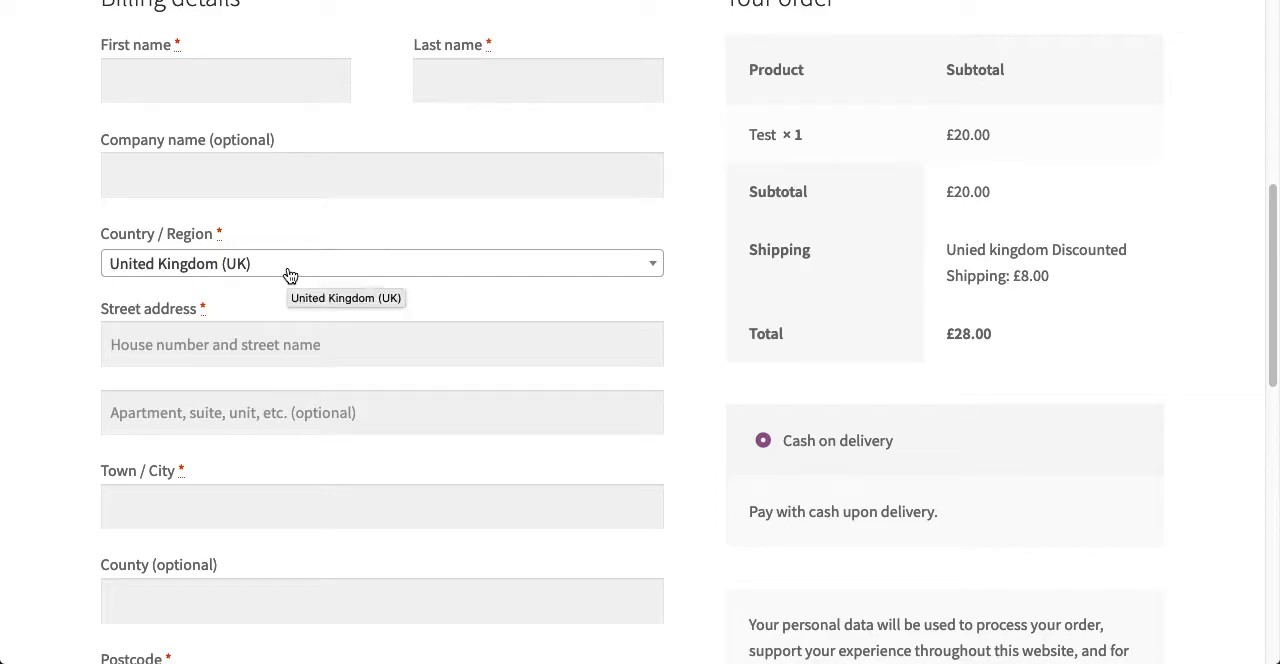
drag(946, 250, 1060, 281)
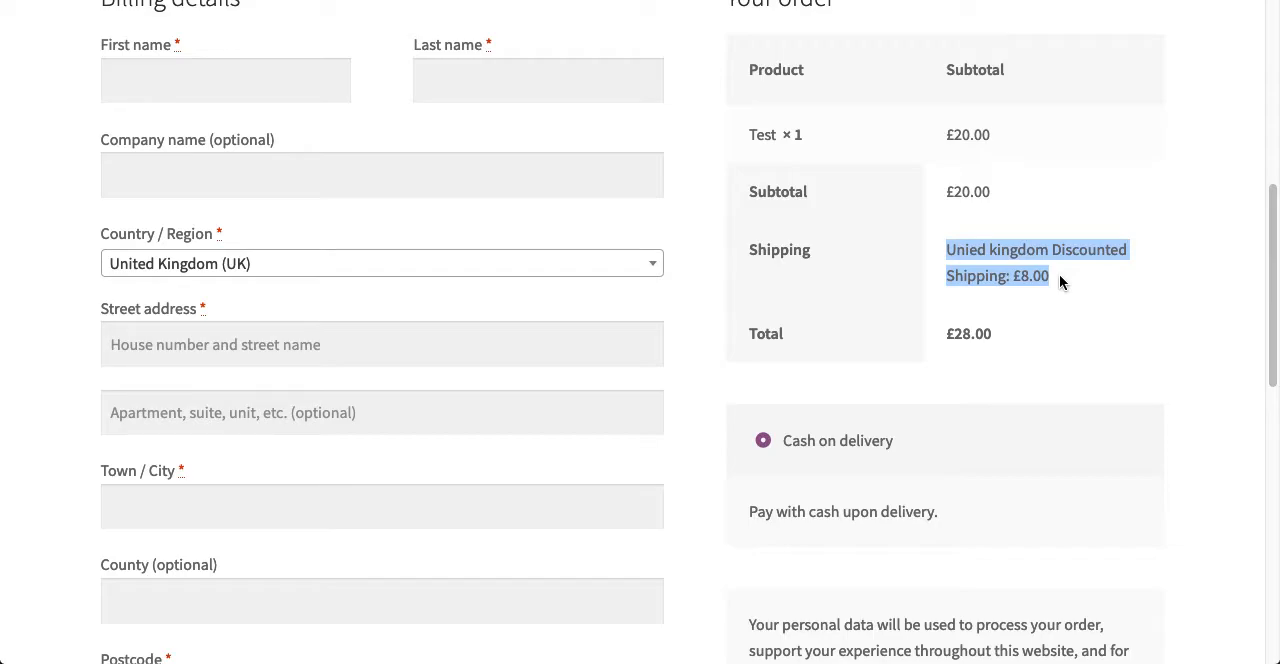
drag(995, 338, 907, 343)
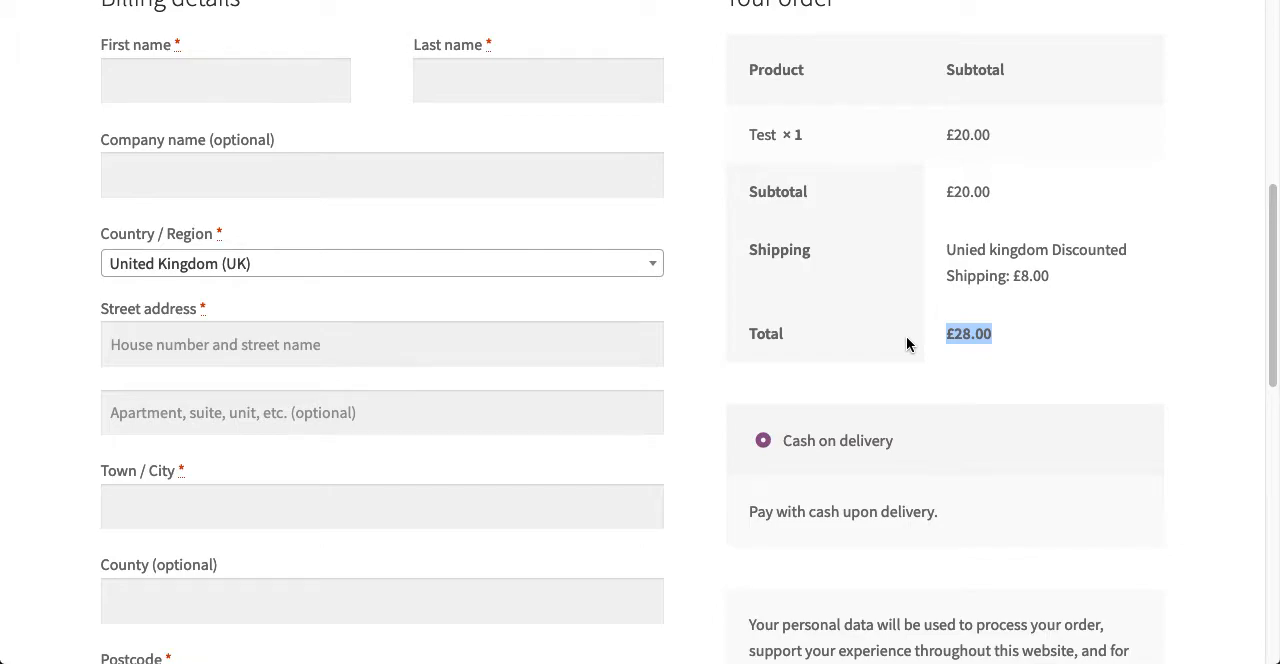
- Return to the cart, set the Test product's quantity to 4 and update the cart
scroll(906, 343, up, 6)
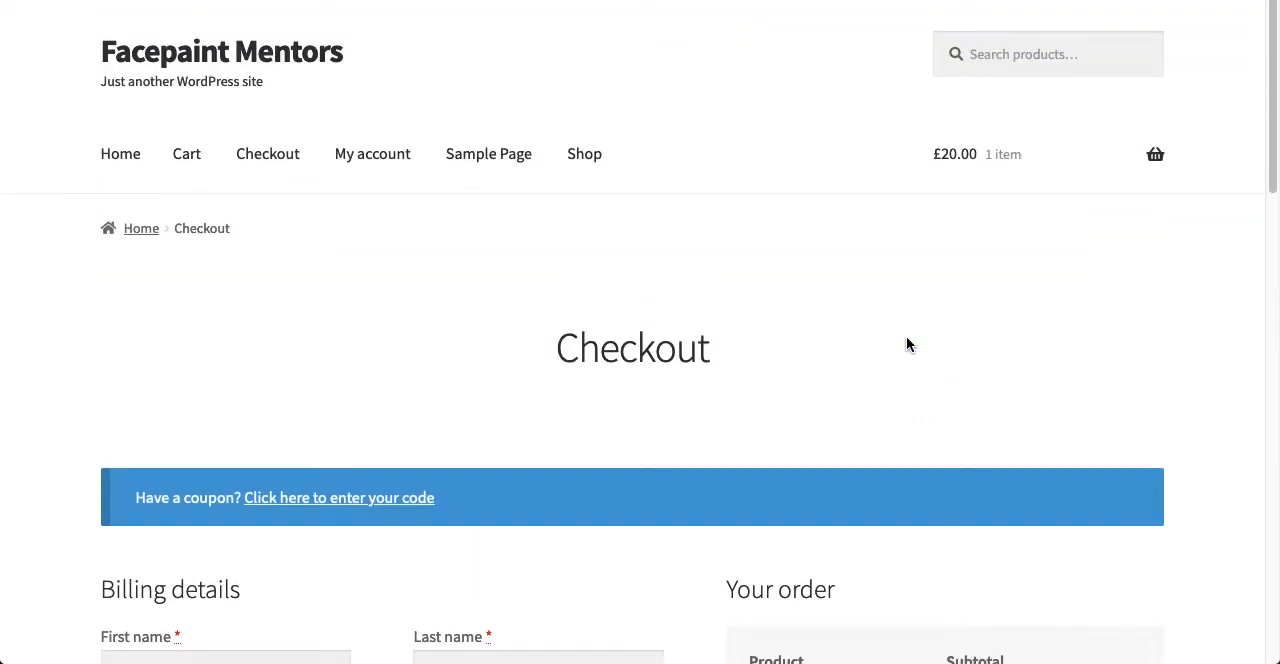
click(1154, 157)
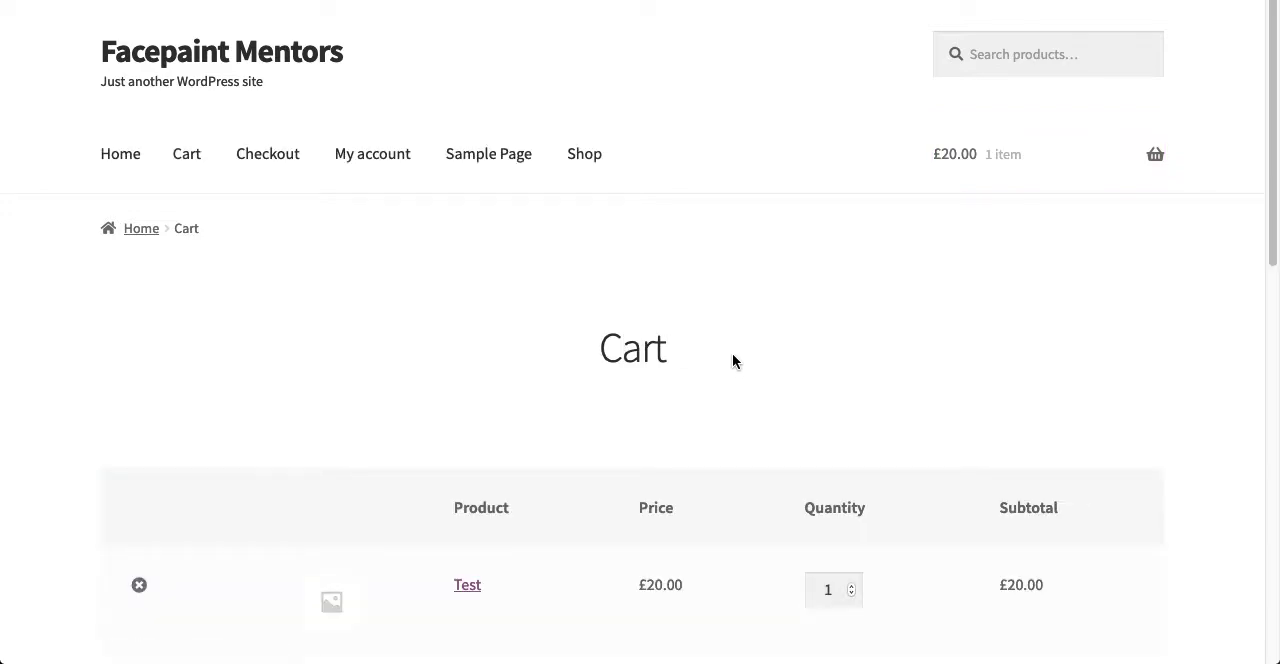
scroll(732, 360, down, 5)
click(853, 314)
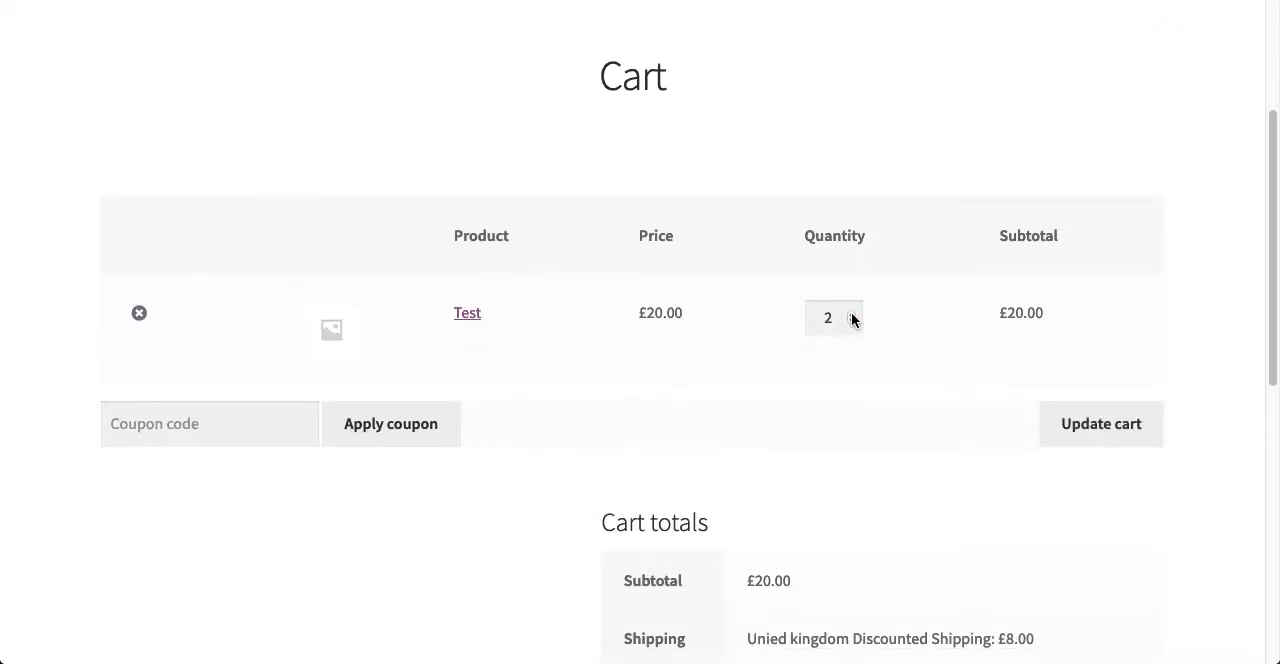
click(853, 314)
click(1110, 438)
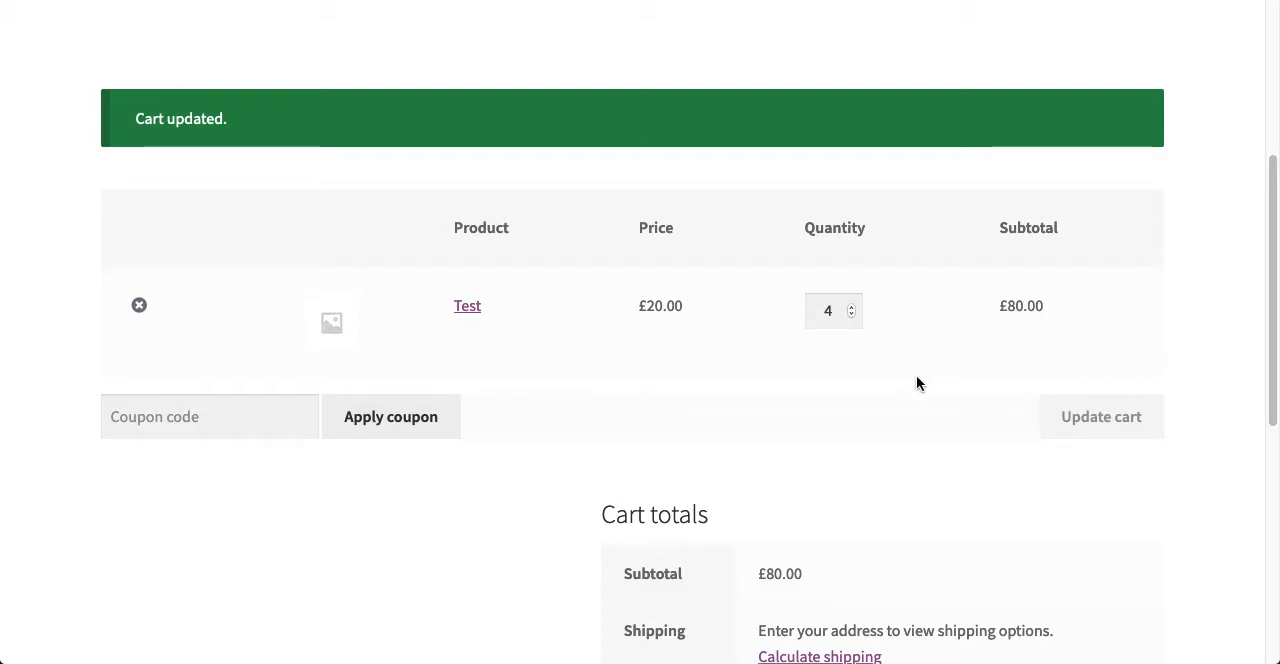
- Proceed to checkout with the updated cart and go to the billing address fields
scroll(916, 378, down, 3)
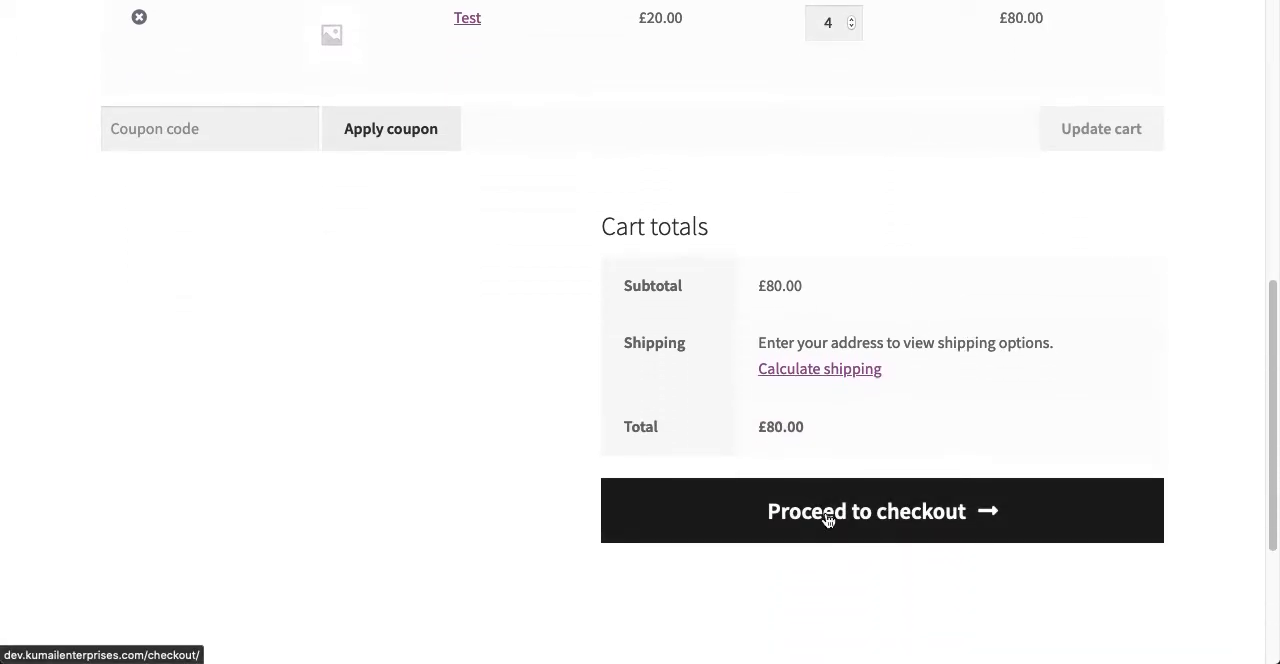
click(827, 517)
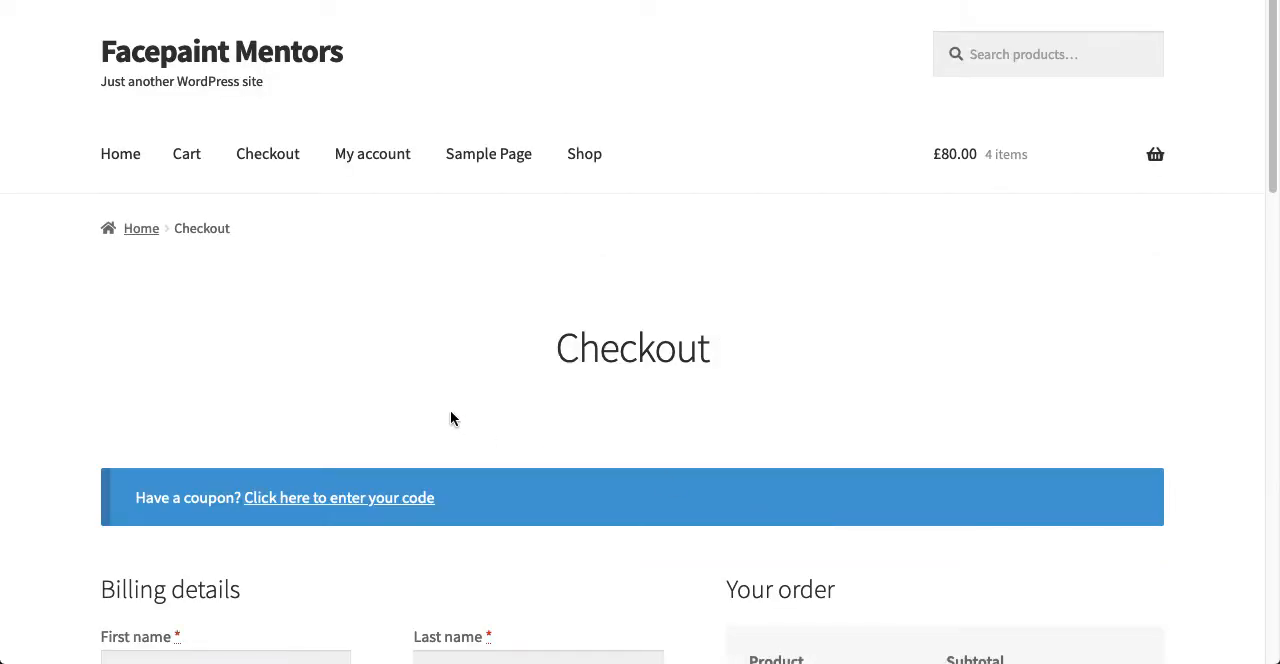
scroll(450, 418, down, 4)
scroll(450, 418, down, 3)
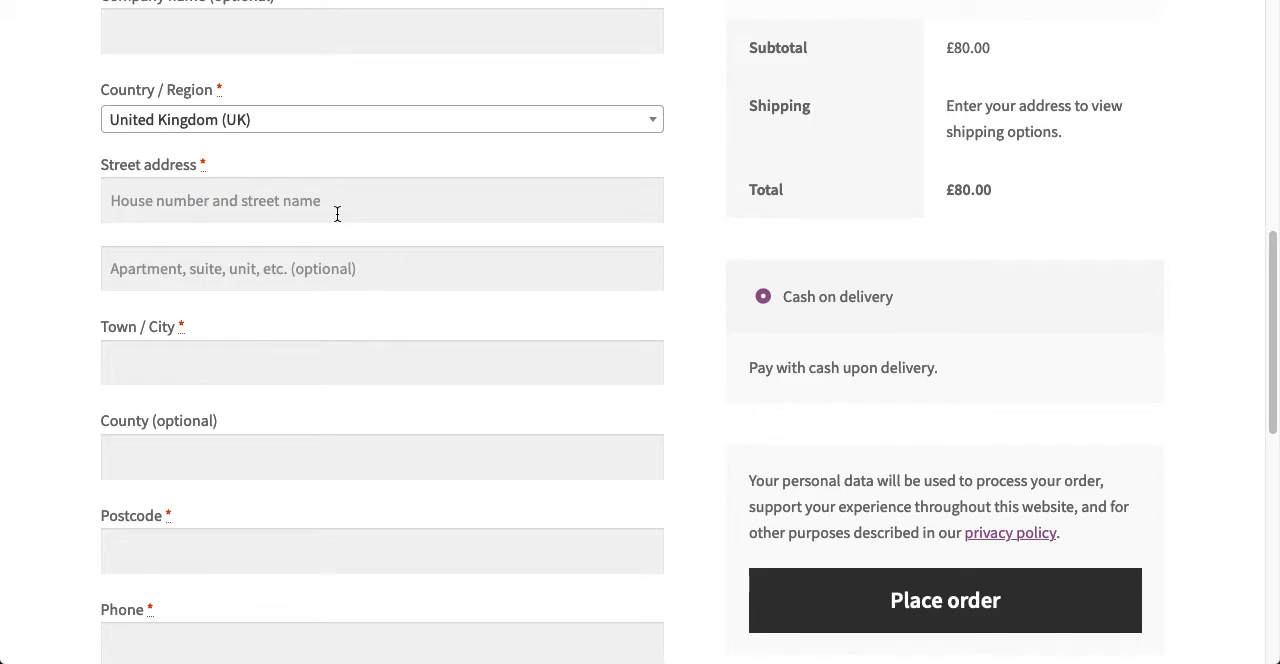
- Copy the generated street address from the UK Address Generator page into the checkout's Street address field
key(super+Tab)
click(355, 255)
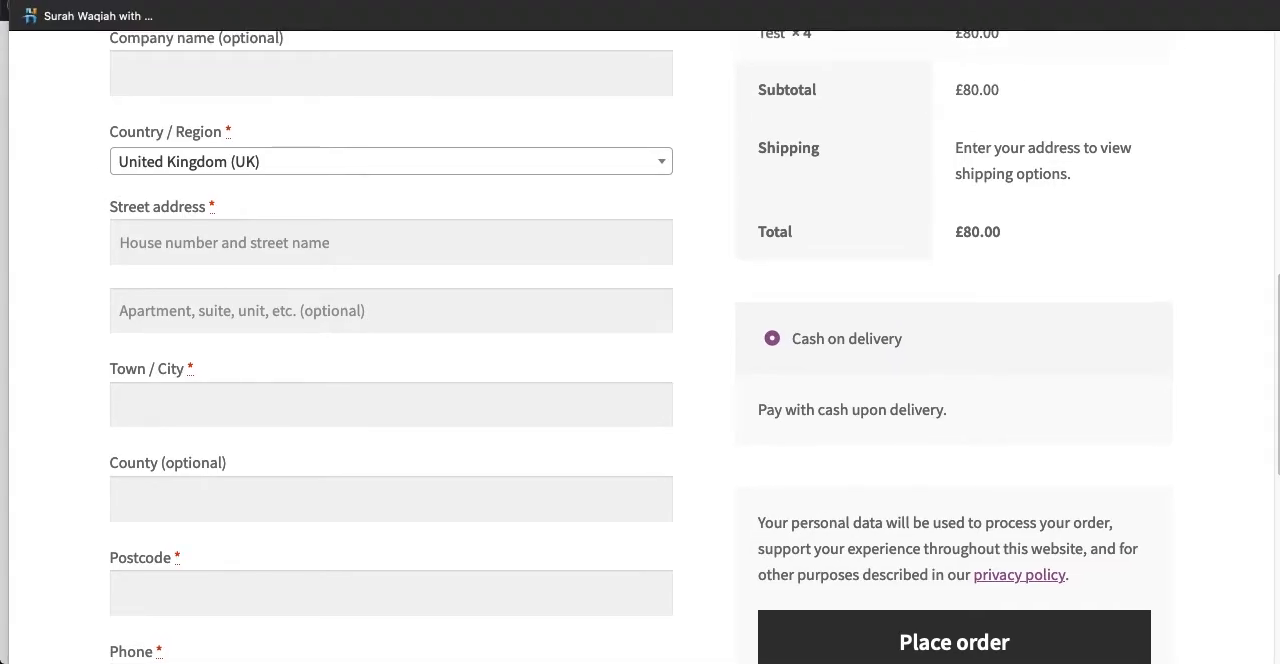
key(super+Tab)
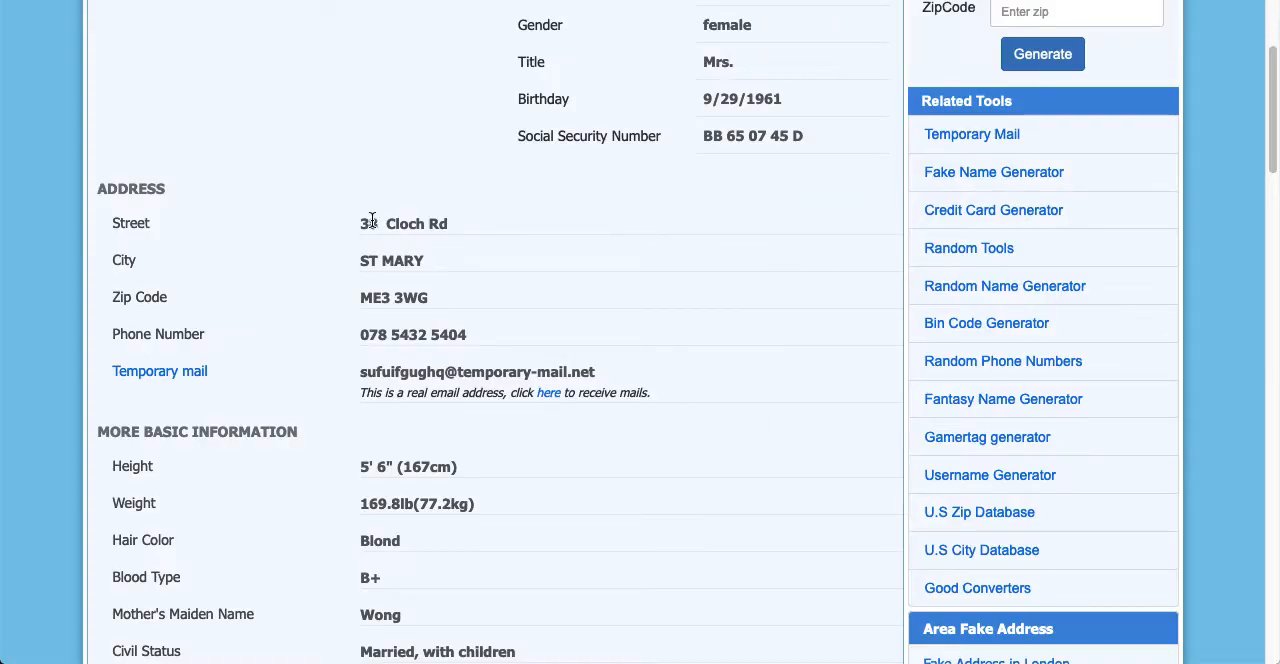
drag(362, 224, 467, 220)
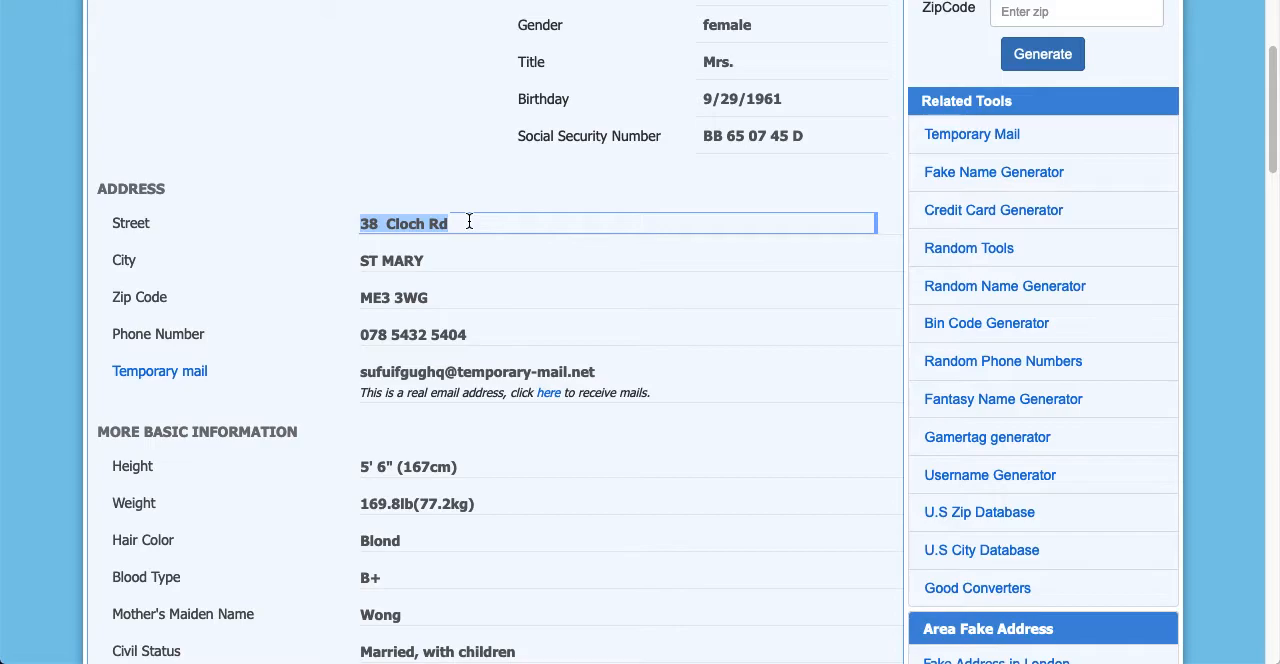
key(super+Tab)
key(super+shift+Tab)
mouse_move(1232, 654)
drag(179, 0, 241, 0)
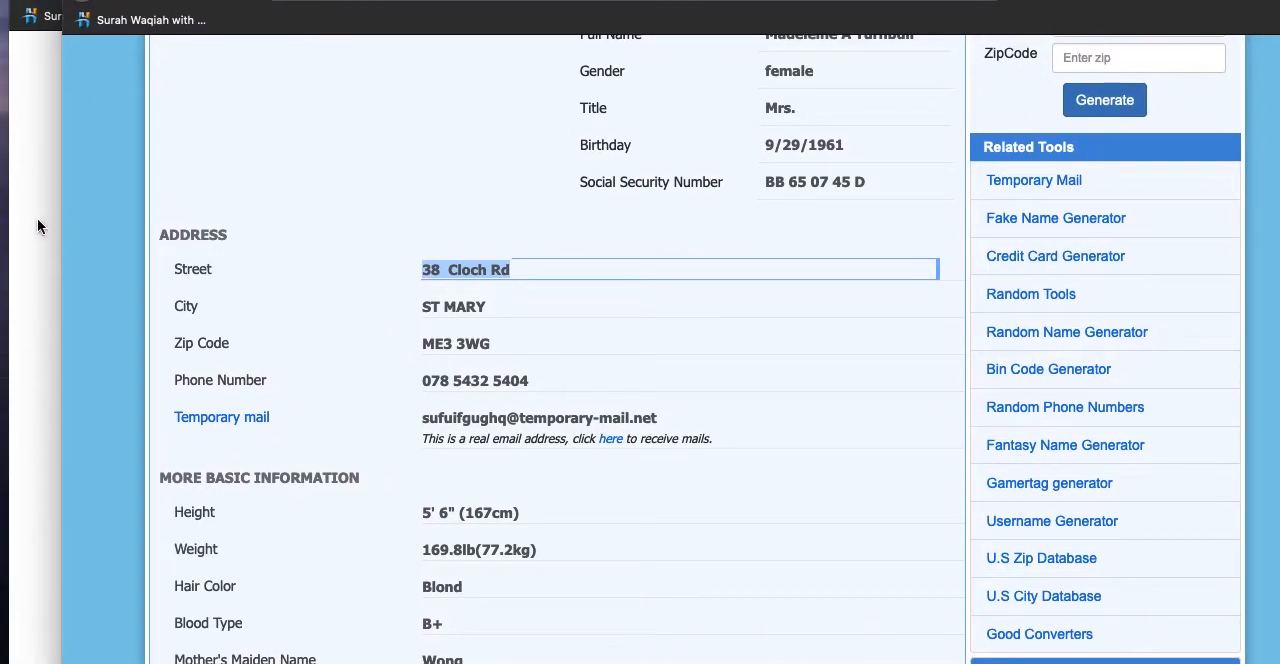
click(37, 226)
click(178, 243)
key(super+v)
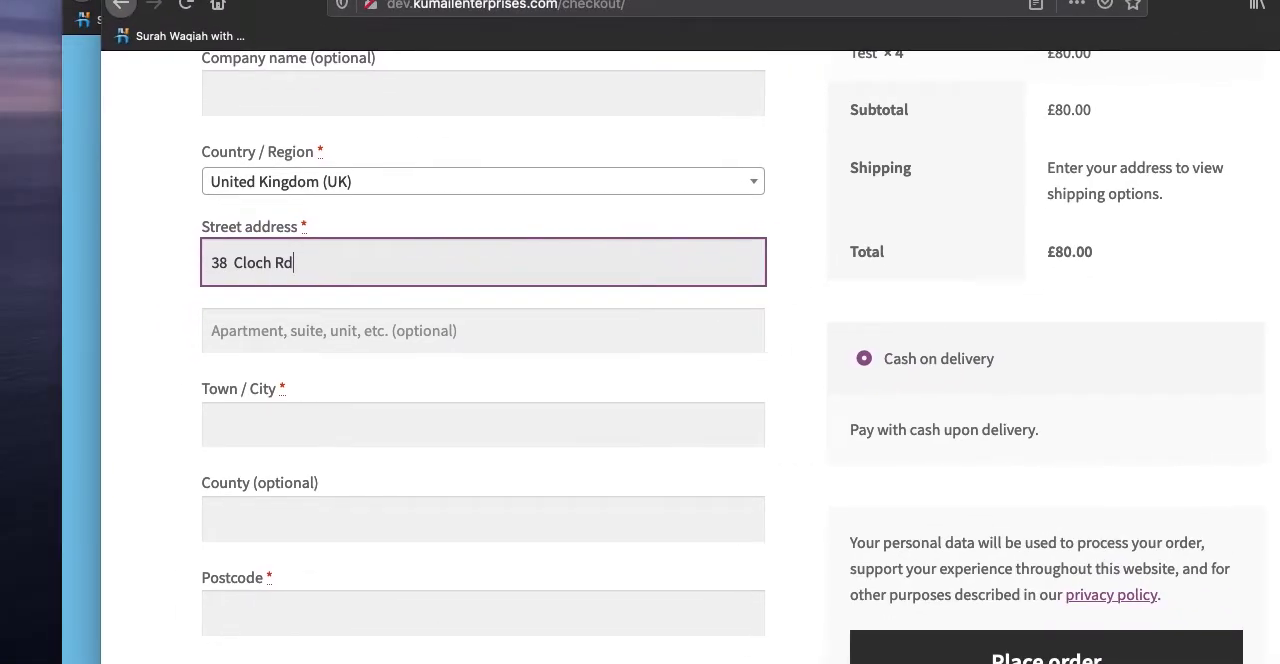
- Copy the generated city from the UK Address Generator page into the checkout's Town / City field
click(67, 28)
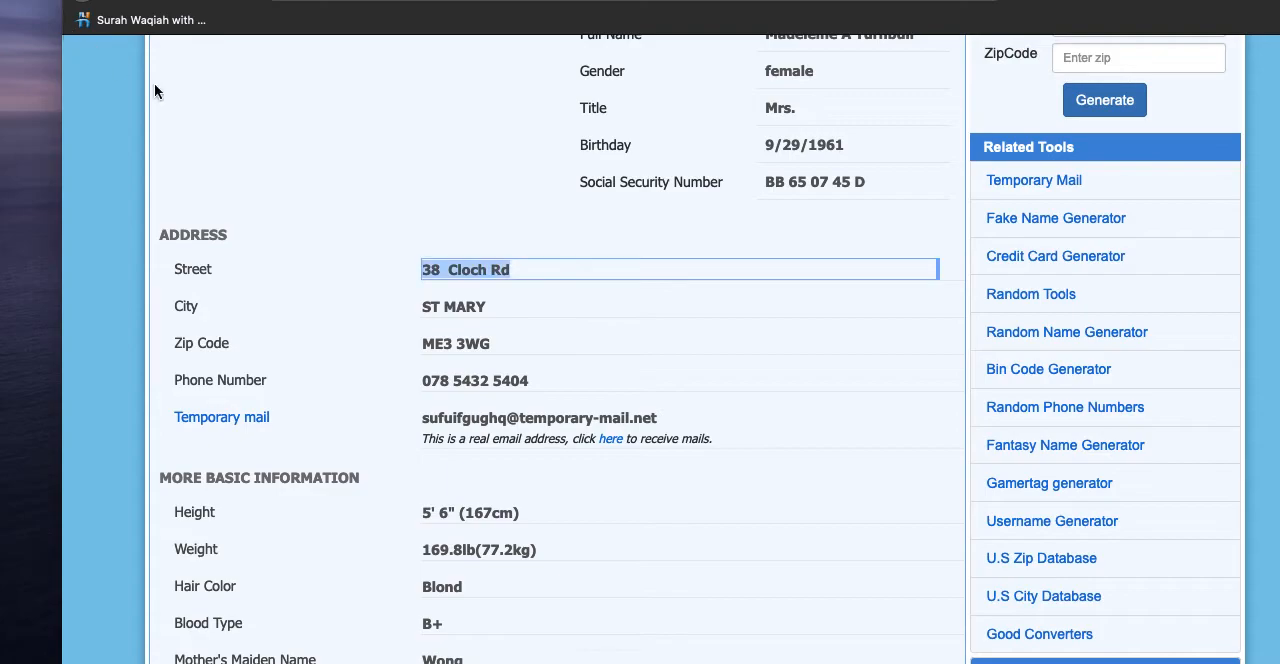
click(418, 306)
key(super+c)
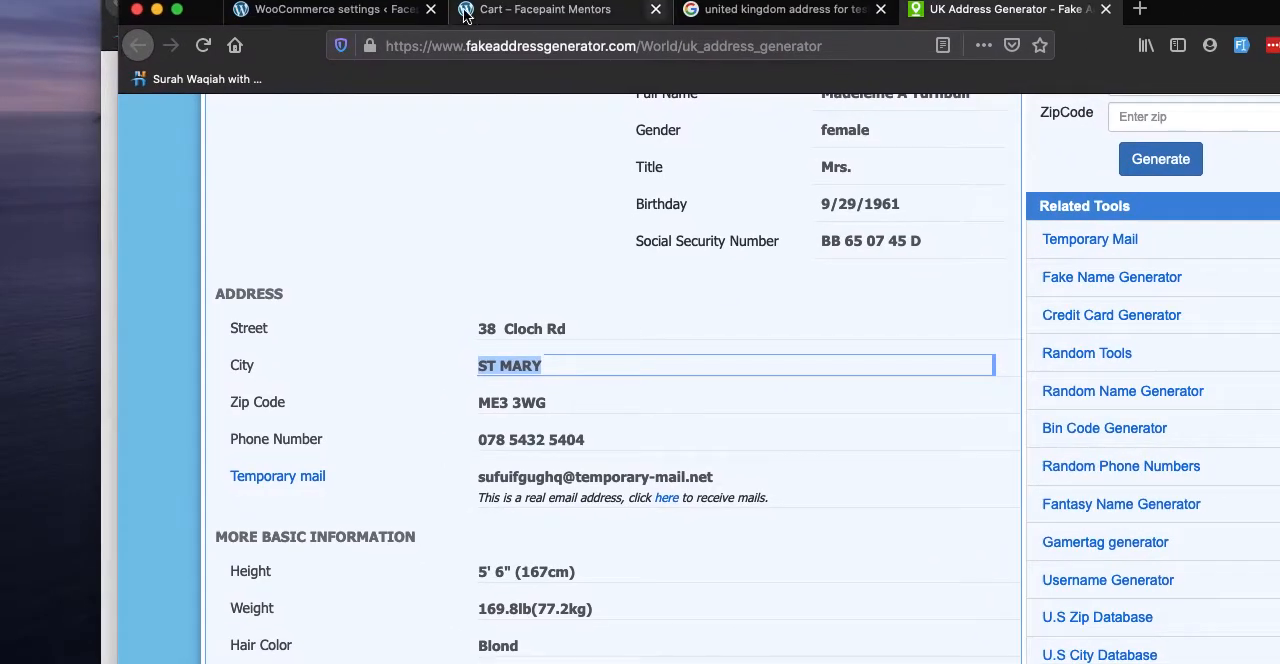
click(106, 30)
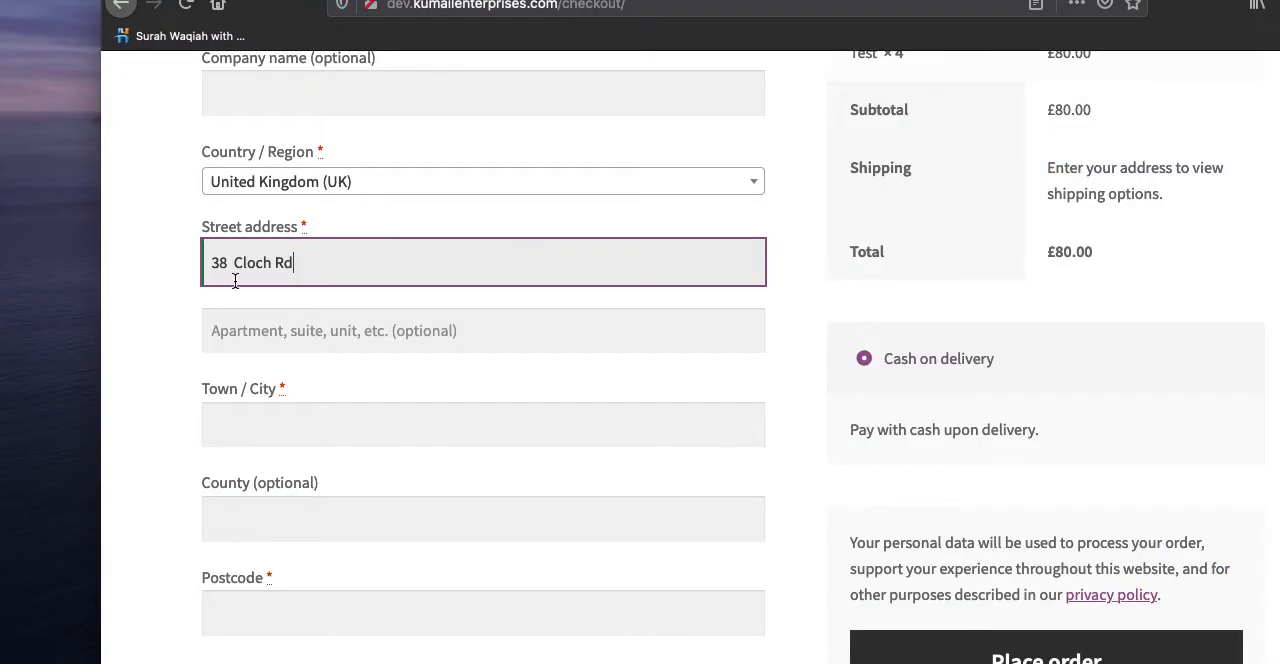
click(340, 408)
key(super+v)
- Copy the generated zip code from the UK Address Generator page into the checkout's Postcode field
click(280, 530)
scroll(224, 451, down, 5)
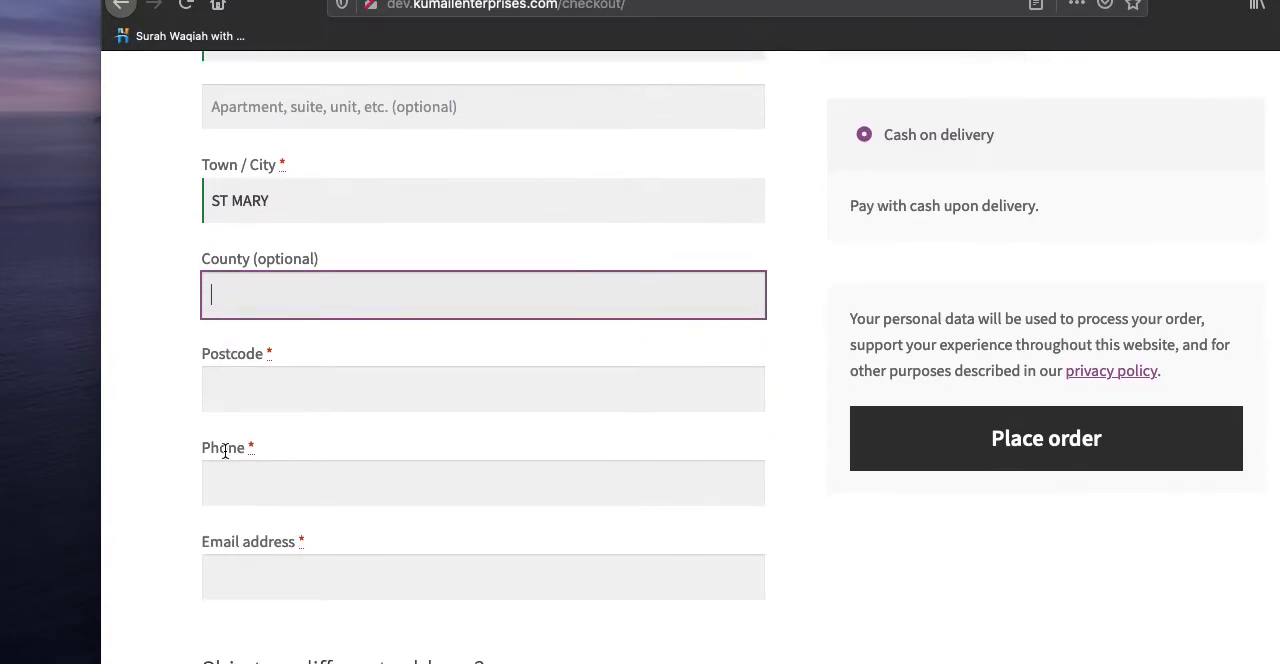
scroll(552, 440, down, 2)
click(331, 257)
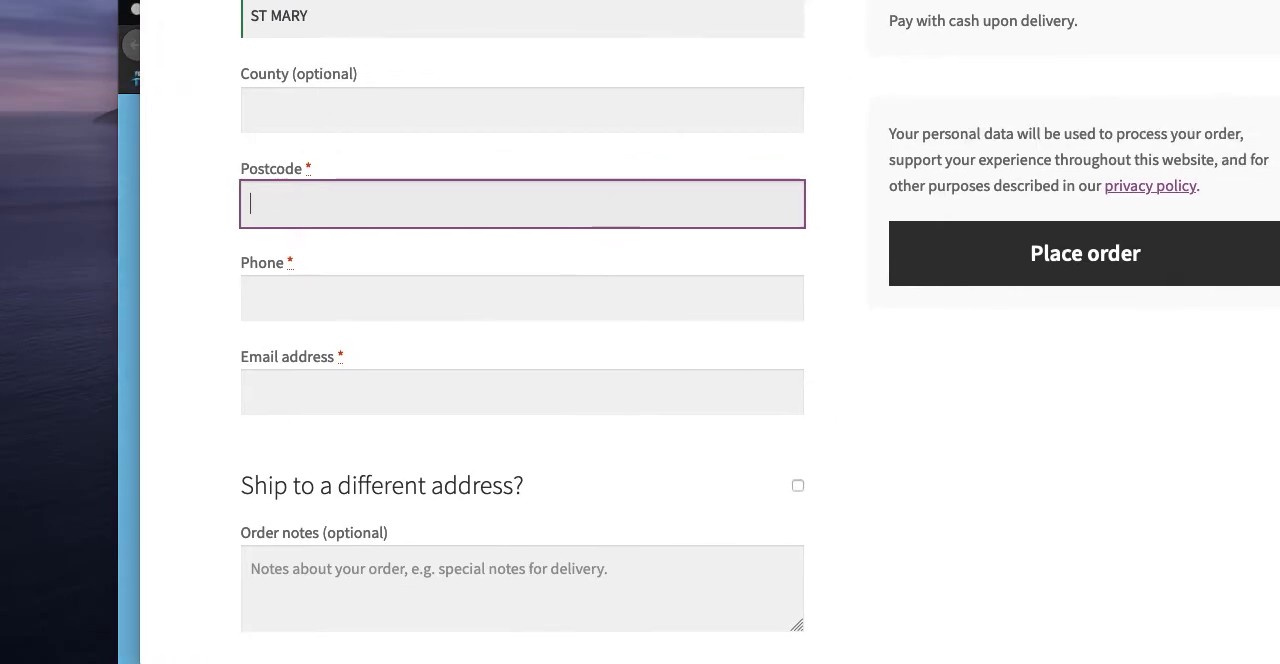
click(124, 93)
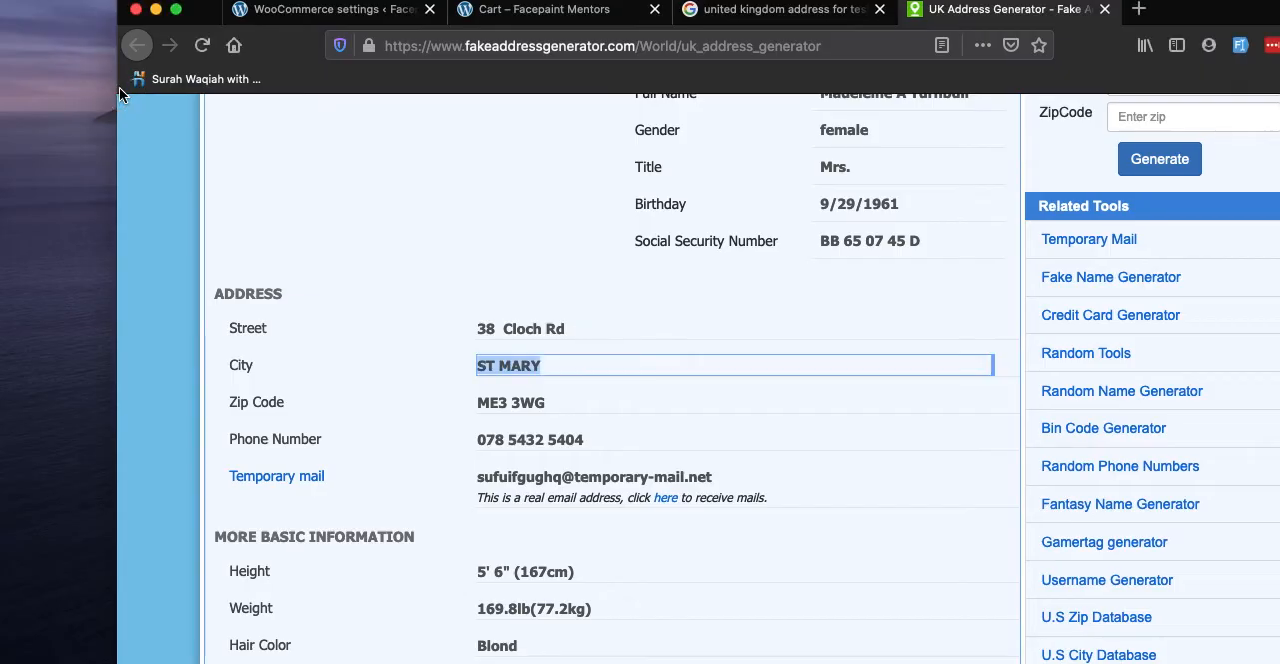
click(549, 414)
drag(549, 415, 473, 404)
key(super+c)
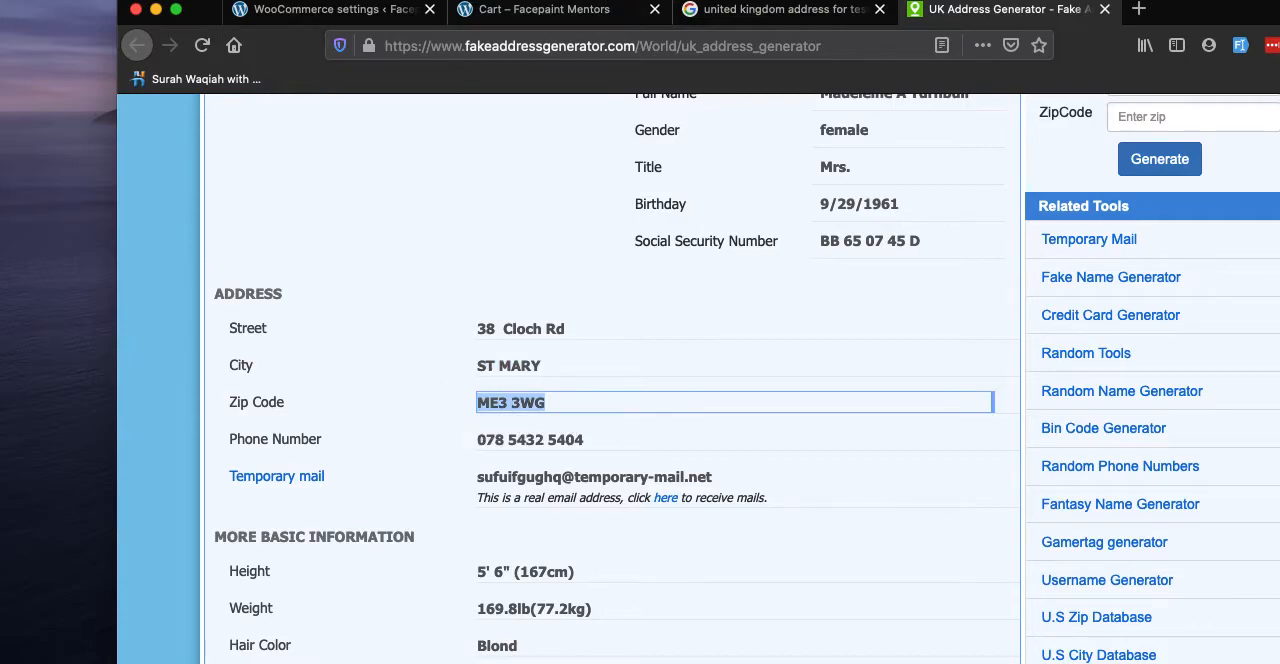
key(super+Tab)
click(538, 196)
key(super+v)
- Fill in the customer's phone number and email address in the billing details
click(327, 304)
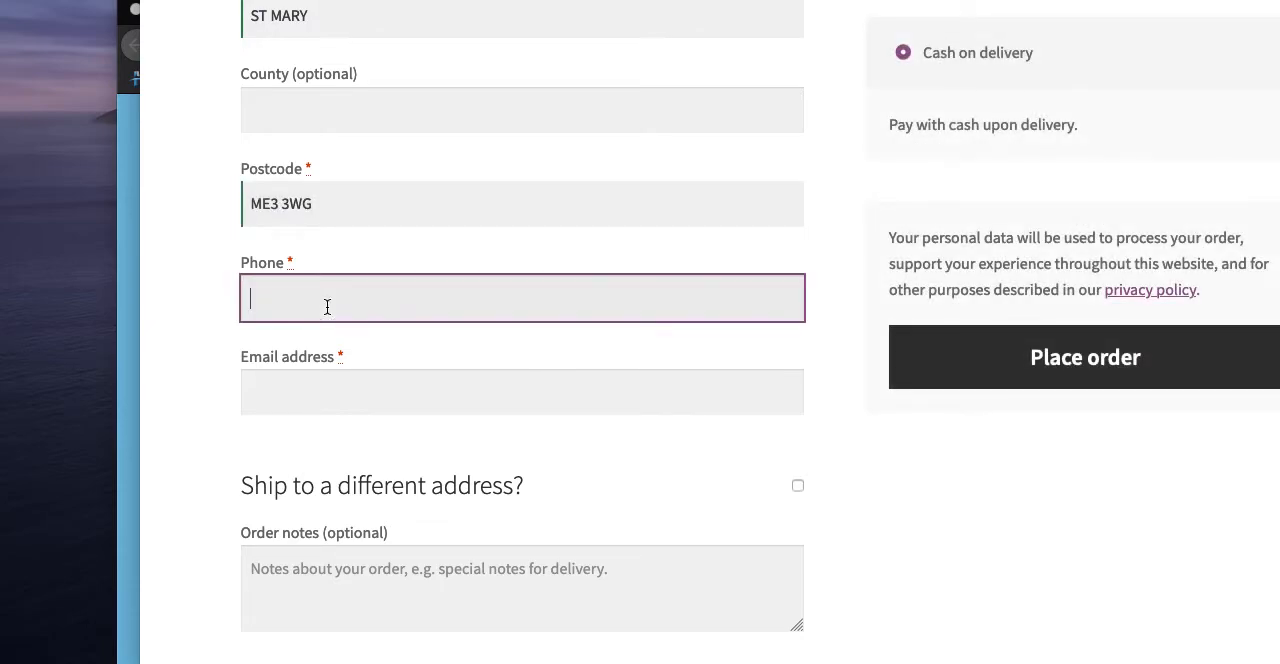
text(0346)
key(BackSpace)
key(BackSpace)
key(BackSpace)
key(BackSpace)
text(+)
click(347, 390)
click(327, 395)
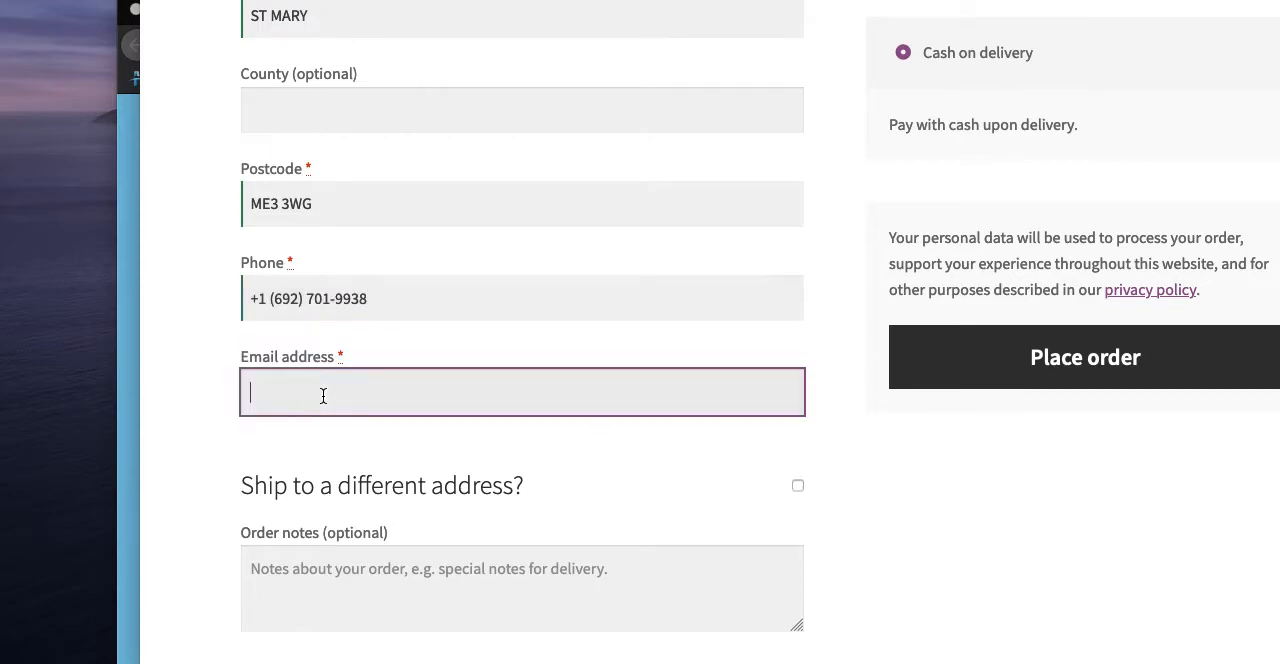
click(328, 462)
- Examine the order summary for the four Test items, checking the subtotal, the shipping entry and the total
scroll(183, 343, up, 5)
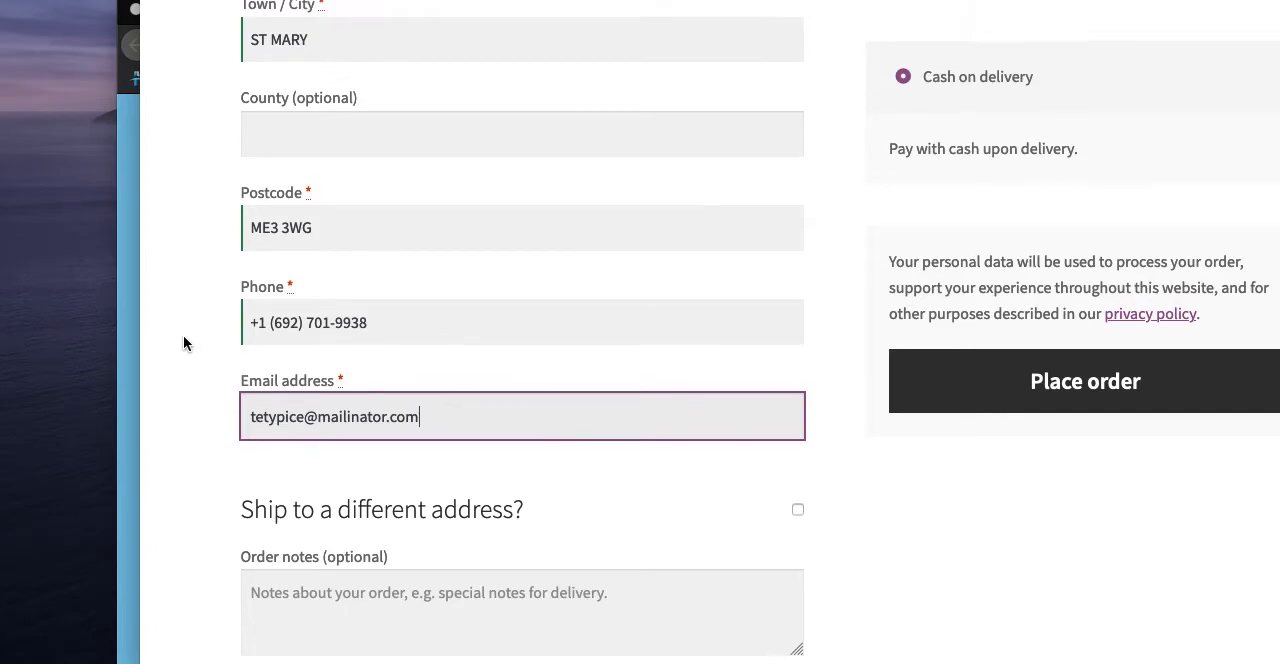
scroll(183, 343, up, 1)
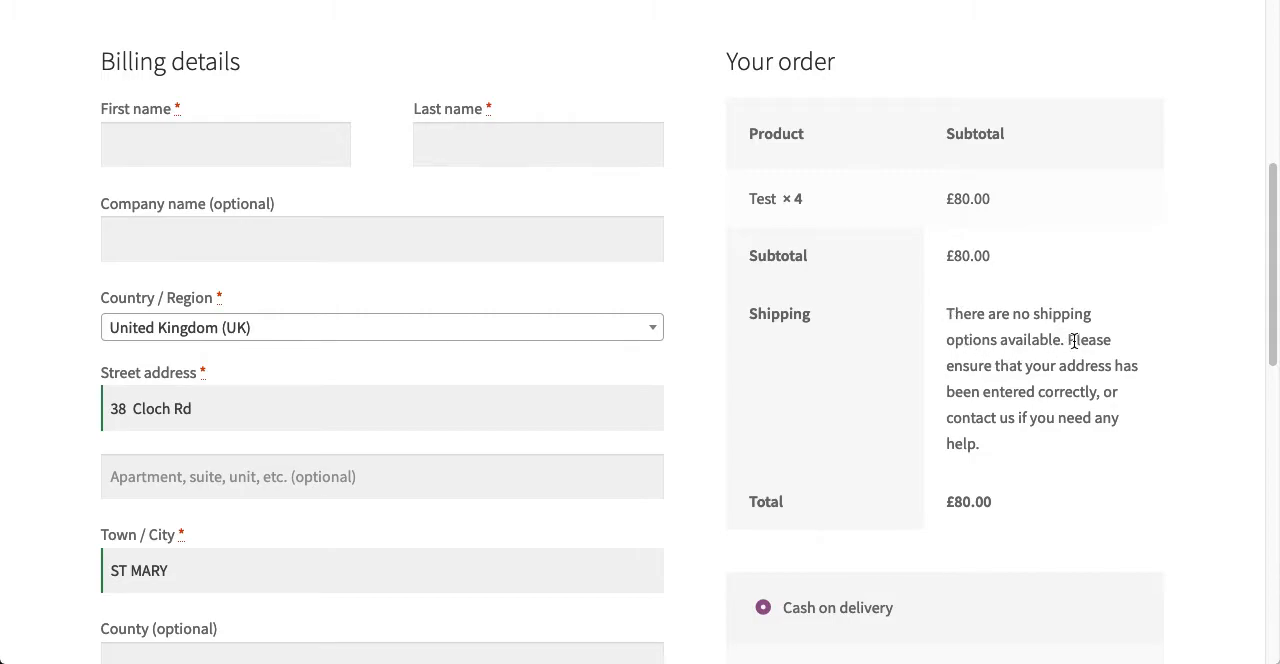
drag(1018, 367, 1064, 441)
click(1064, 441)
scroll(834, 440, down, 6)
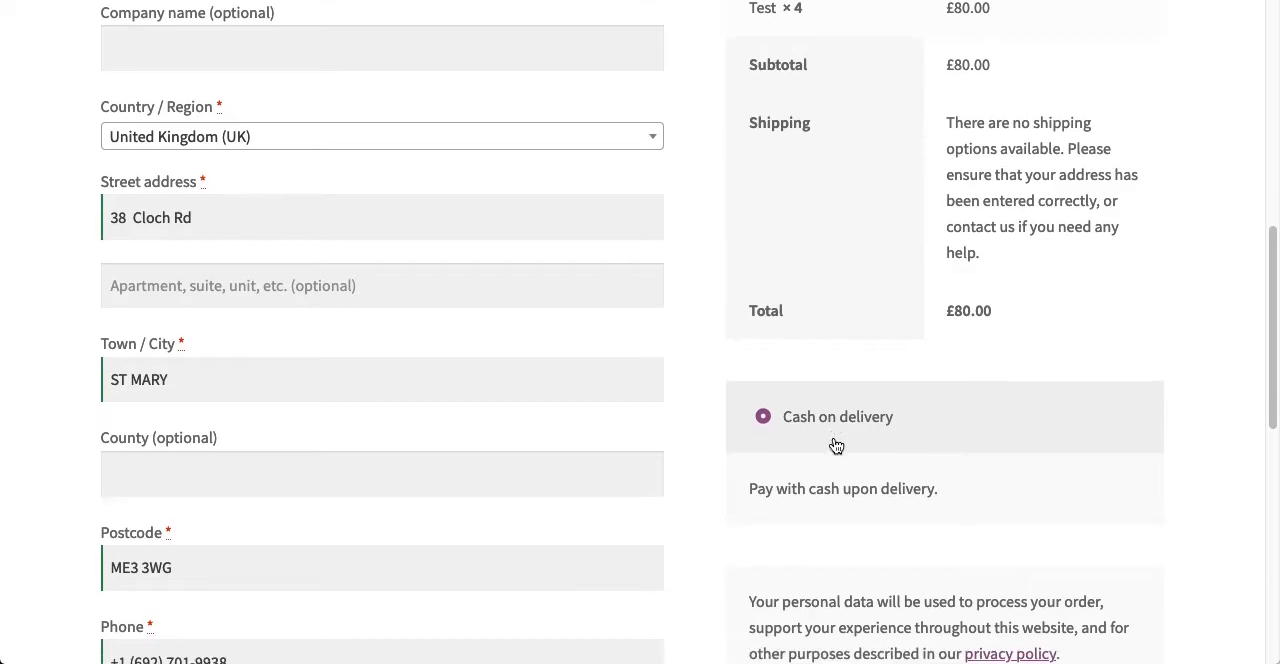
scroll(667, 468, up, 6)
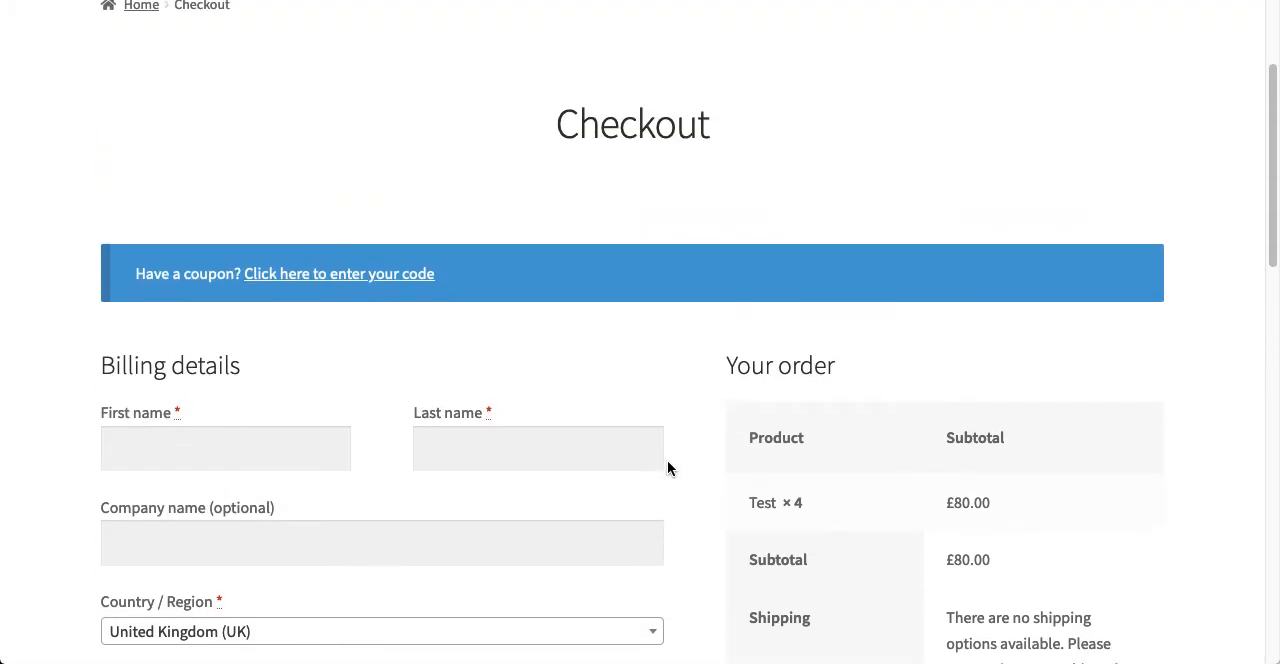
scroll(667, 468, down, 4)
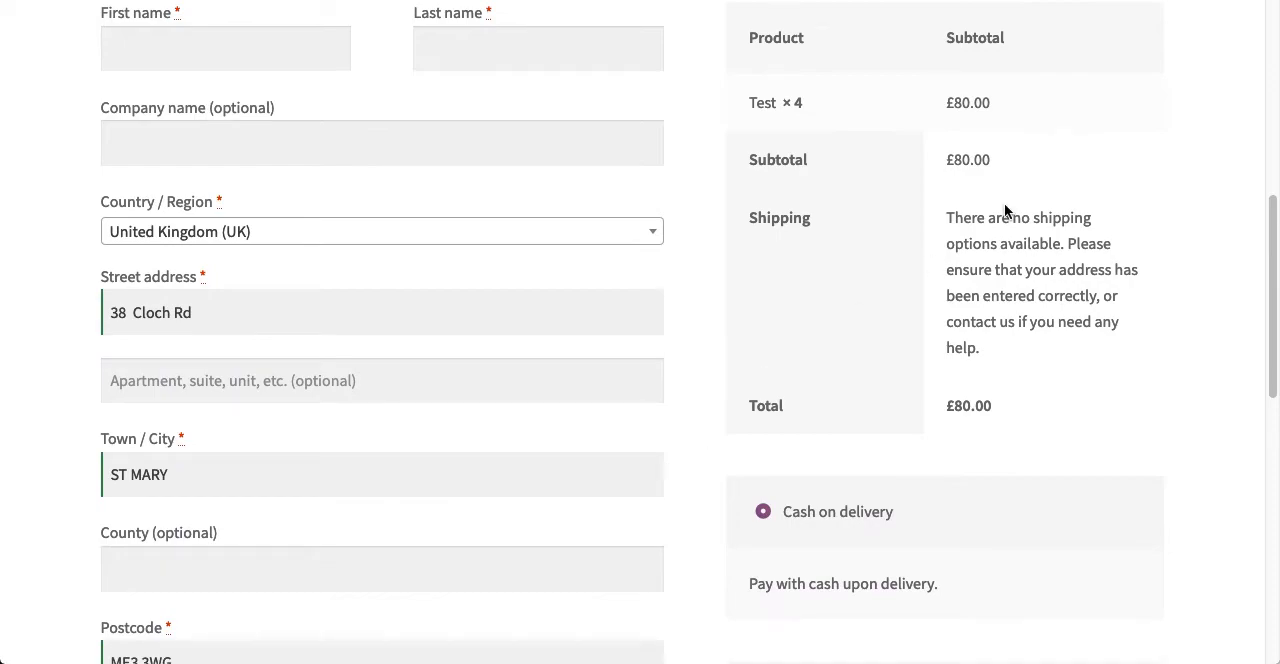
drag(947, 162, 1003, 166)
drag(944, 405, 996, 412)
drag(988, 364, 937, 216)
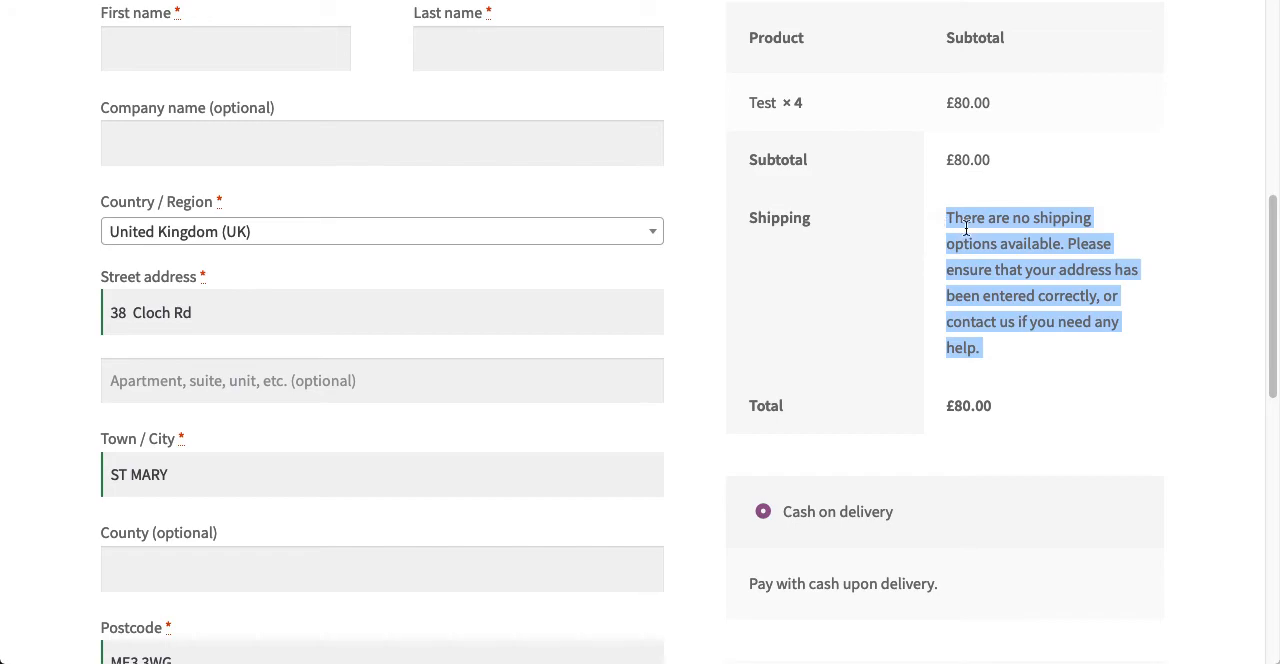
click(990, 355)
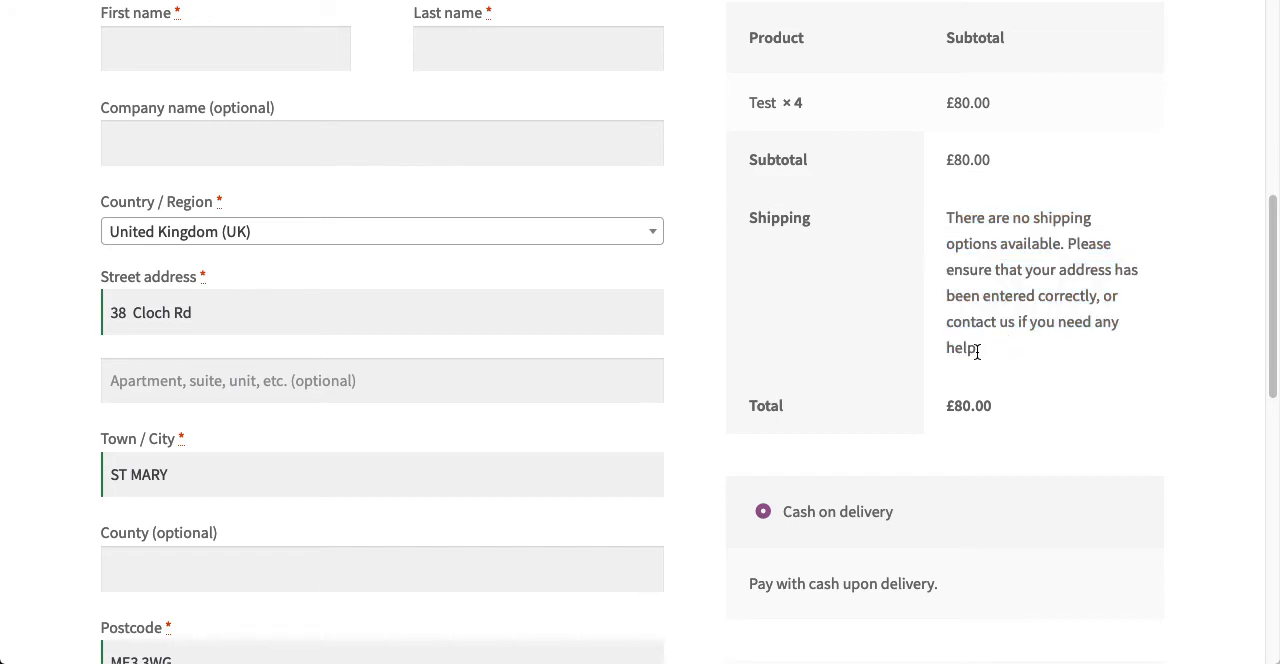
drag(983, 355, 943, 225)
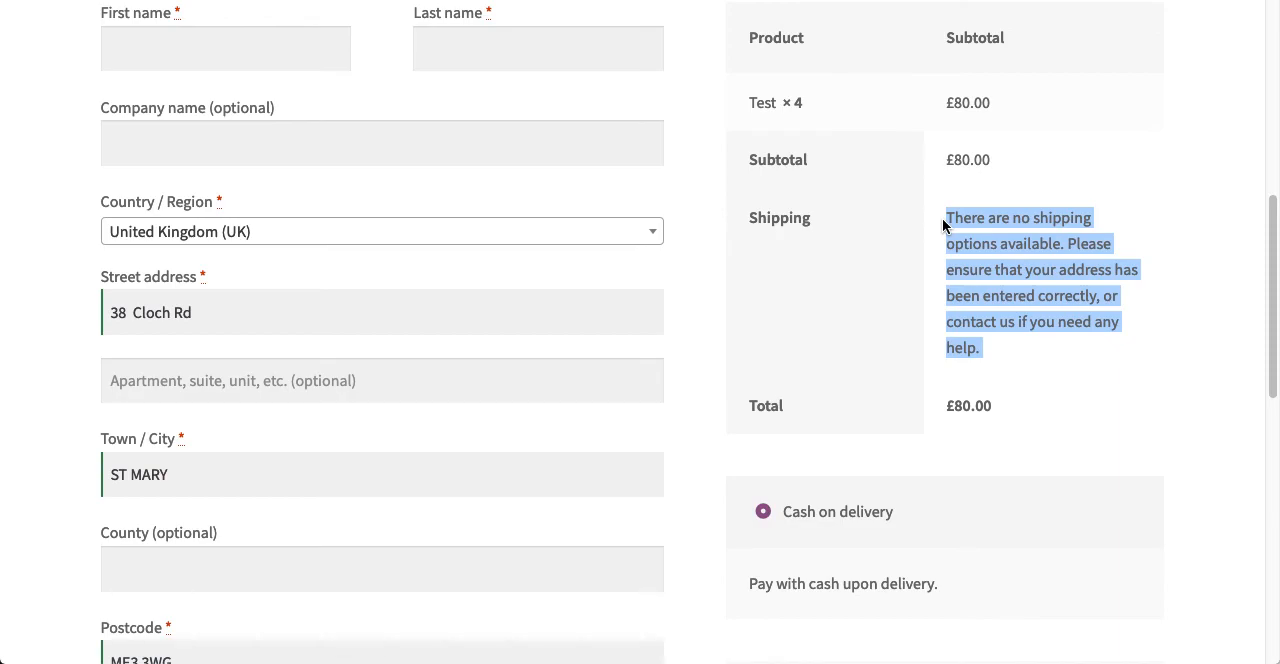
click(943, 221)
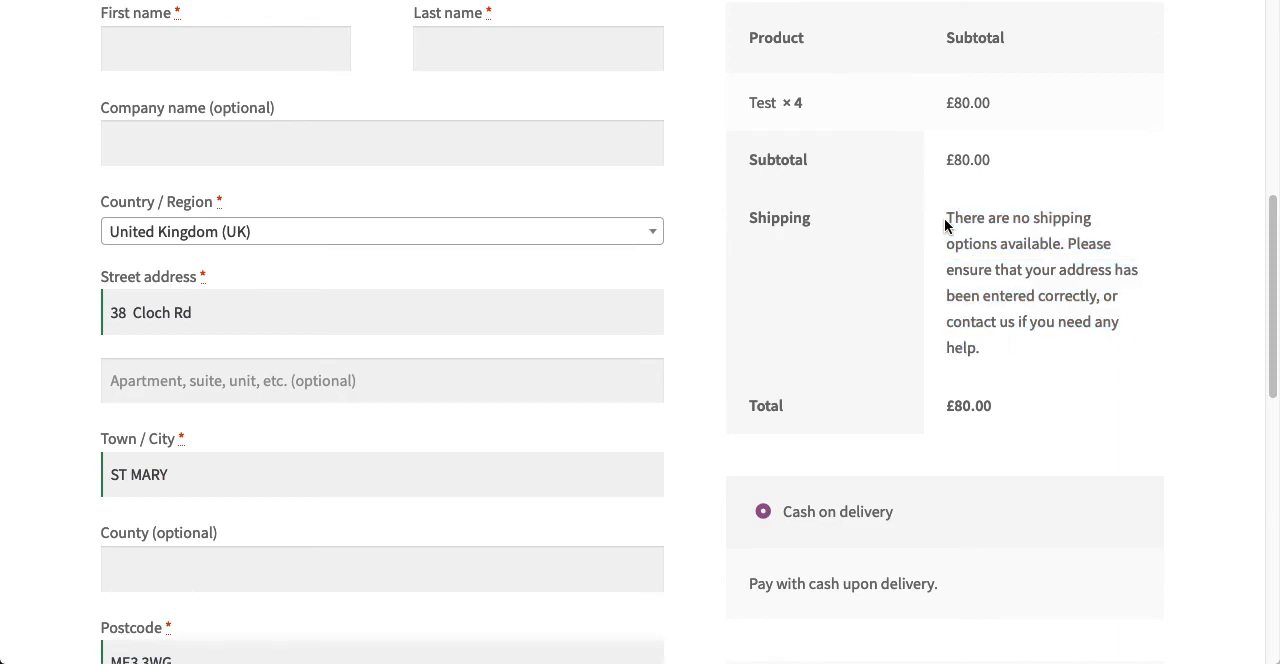